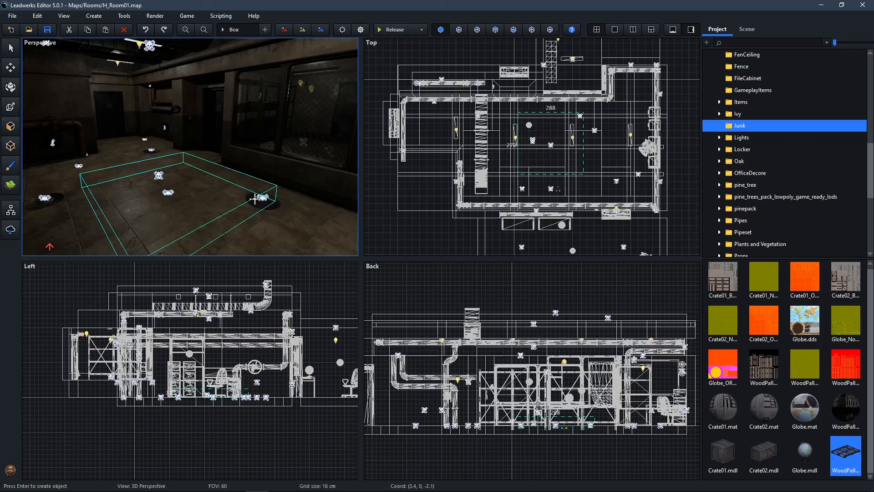
- Create the outlined box brush, about 288 × 272 cm, on the room floor and raise it slightly
right_click(255, 199)
left_click(265, 209)
mouse_move(283, 211)
right_mouse_down()
mouse_move(209, 218)
mouse_move(273, 218)
mouse_move(214, 214)
mouse_move(266, 219)
mouse_move(291, 201)
right_mouse_up()
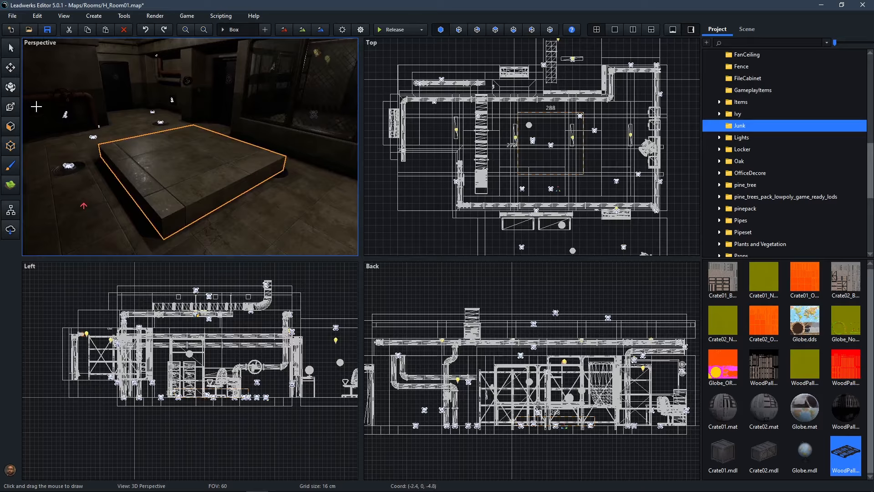
left_click(10, 67)
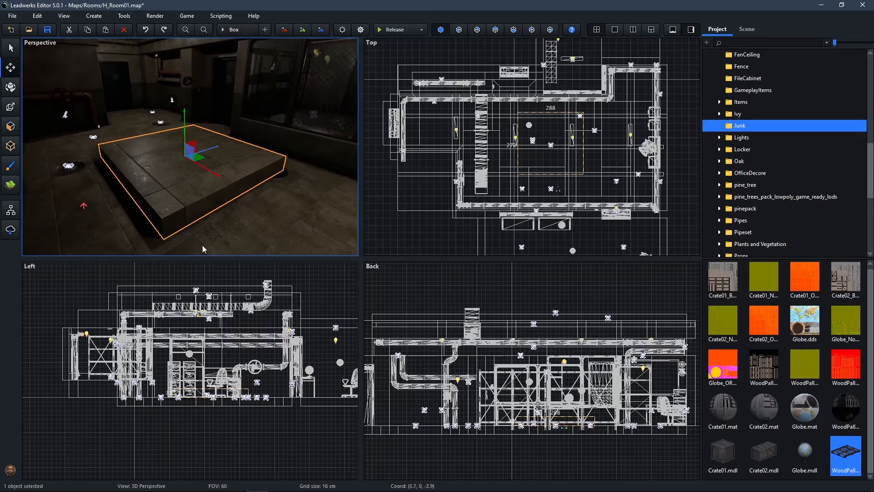
left_click_drag(183, 119, 202, 98)
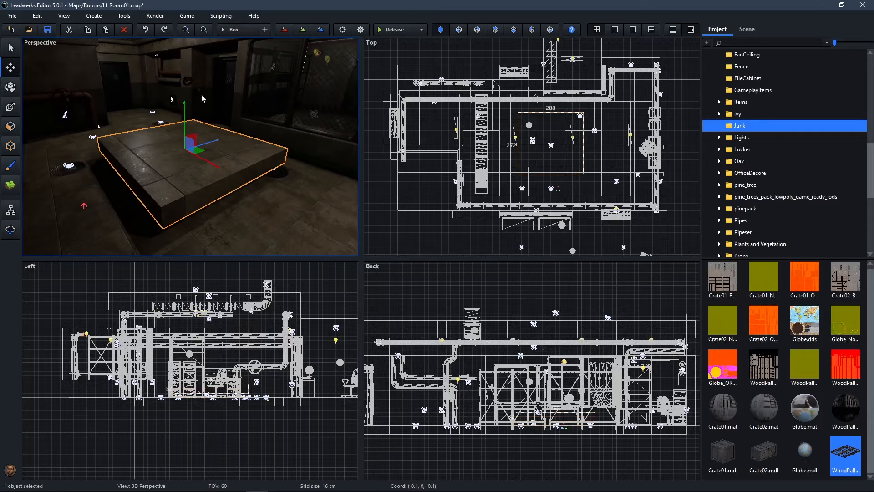
- Draw a wedge brush about 96 × 192 cm overlapping the near edge of the box
left_click(225, 31)
left_click(276, 69)
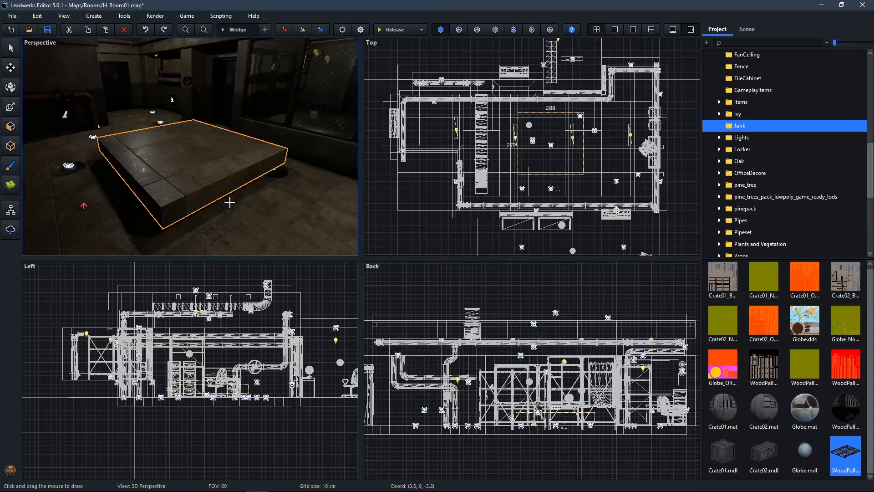
left_click_drag(102, 223, 272, 210)
left_click(275, 211)
right_click_drag(273, 201, 276, 161)
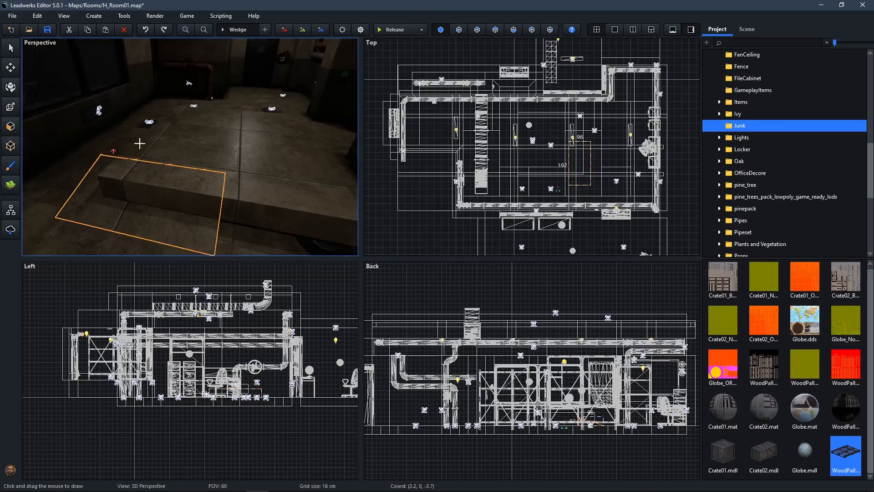
- Turn the wedge over about the X axis and raise it 16 cm
left_click(287, 33)
left_click(286, 32)
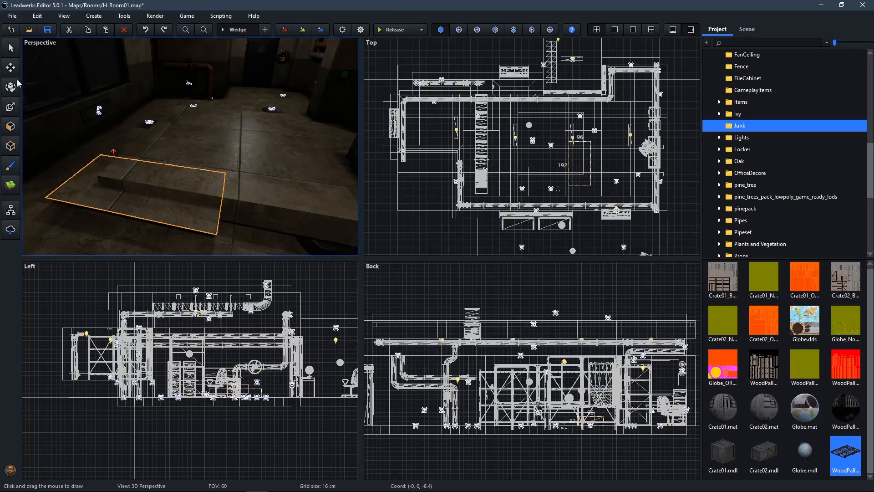
left_click(10, 68)
left_click_drag(140, 180, 138, 160)
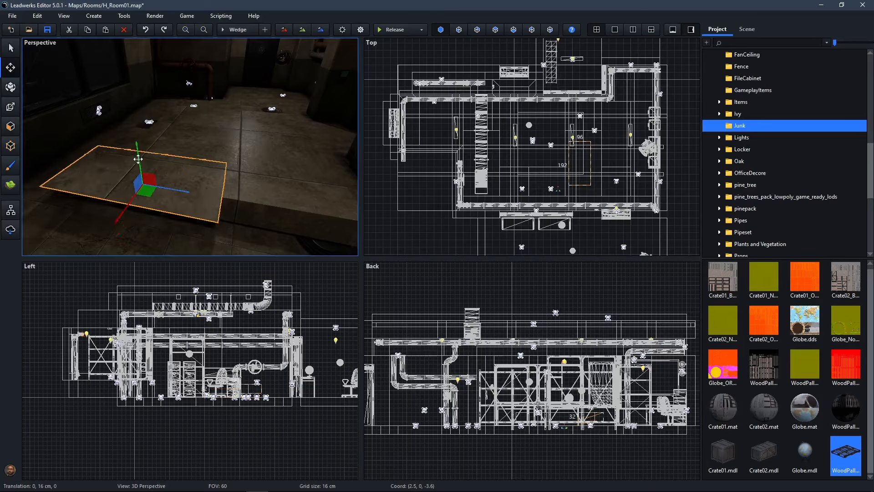
- Carve the wedge's shape out of the box and delete the wedge
left_click(124, 15)
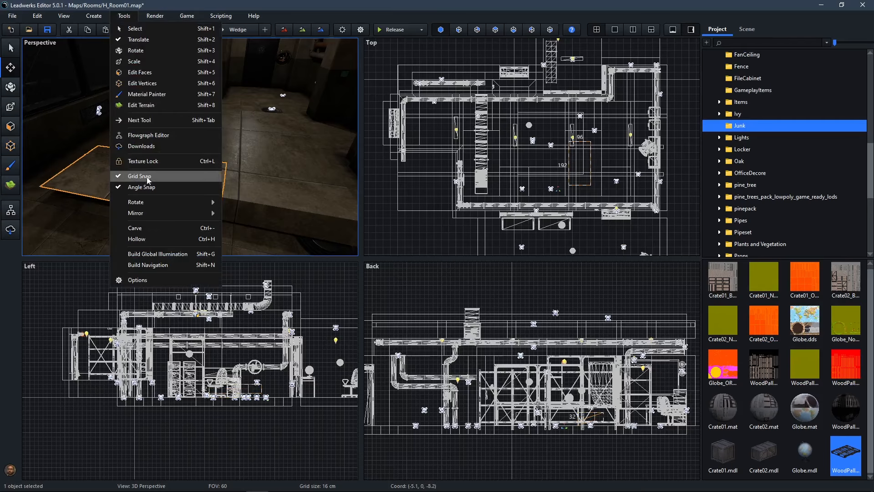
left_click(149, 228)
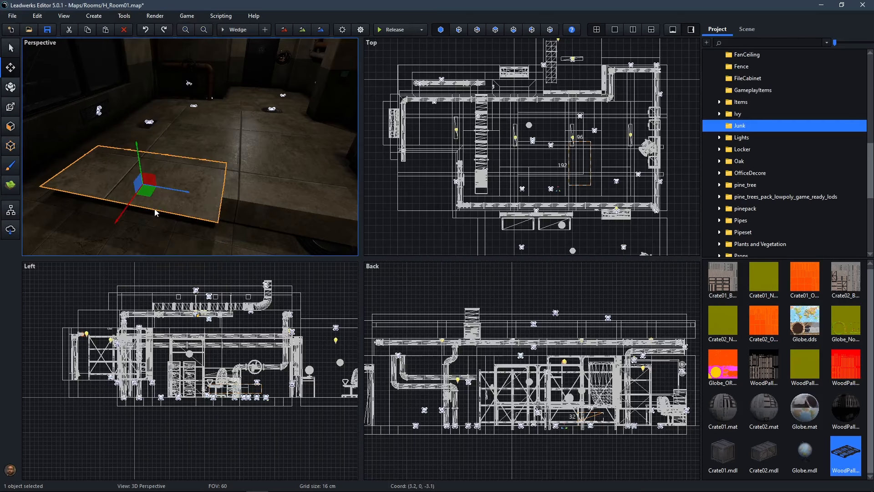
key("Delete")
mouse_move(147, 187)
right_mouse_down()
mouse_move(246, 205)
mouse_move(236, 182)
mouse_move(246, 146)
mouse_move(219, 150)
mouse_move(196, 141)
mouse_move(228, 141)
mouse_move(196, 182)
mouse_move(182, 151)
mouse_move(184, 173)
mouse_move(173, 155)
mouse_move(200, 176)
mouse_move(193, 177)
right_mouse_up()
key("s")
key("w")
key("s")
key("a")
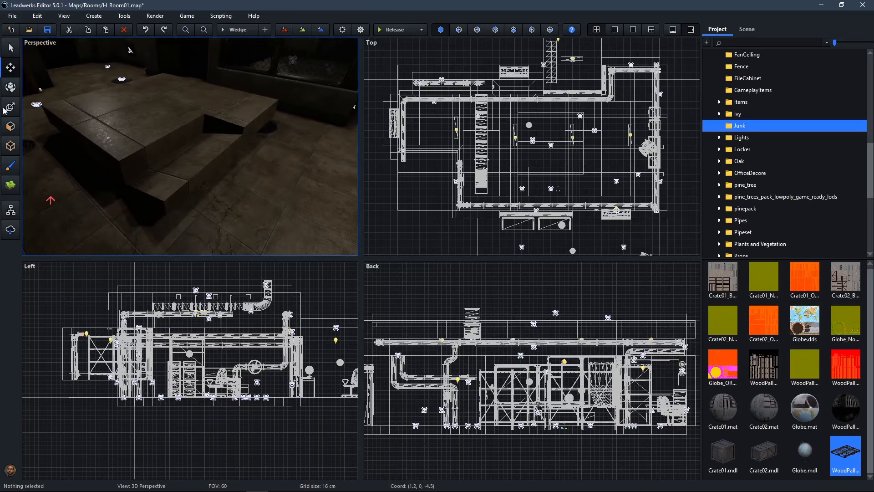
- Select all pieces of the carved box and delete them from the room
left_click(12, 49)
left_click(130, 124)
left_click(206, 119, "ctrl")
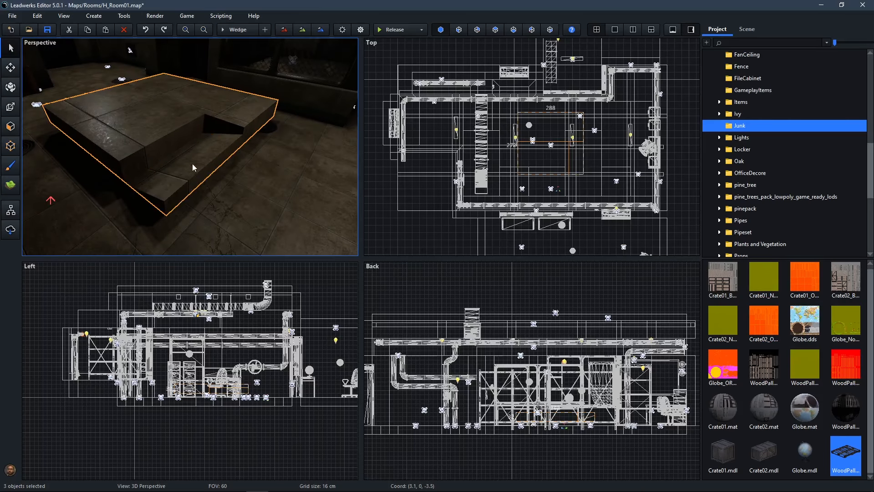
key("Delete")
right_click_drag(188, 163, 182, 136)
key("s")
key("a")
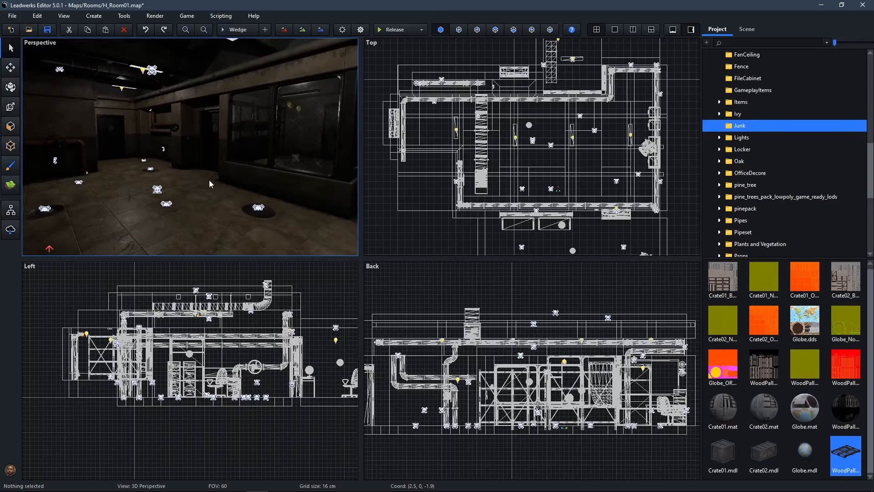
- Examine the individual frame parts of the glazed window in the room
mouse_move(204, 190)
right_mouse_down()
mouse_move(229, 163)
mouse_move(196, 165)
right_mouse_up()
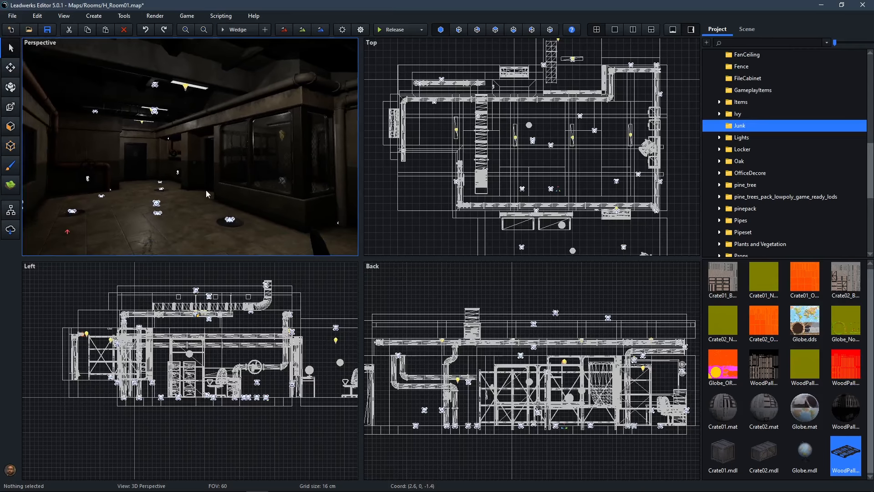
left_click(223, 29)
left_click(237, 62)
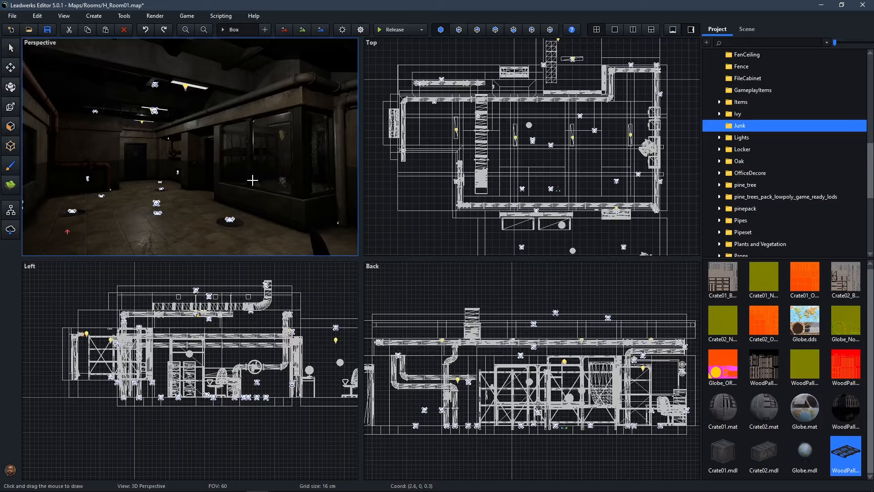
left_click(10, 48)
right_click_drag(182, 151, 214, 151)
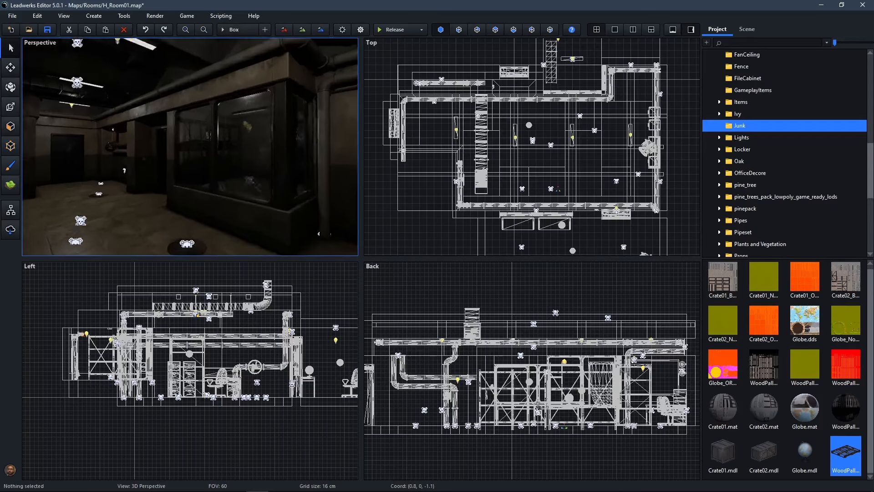
scroll(182, 175, "up", 5)
left_click(211, 196)
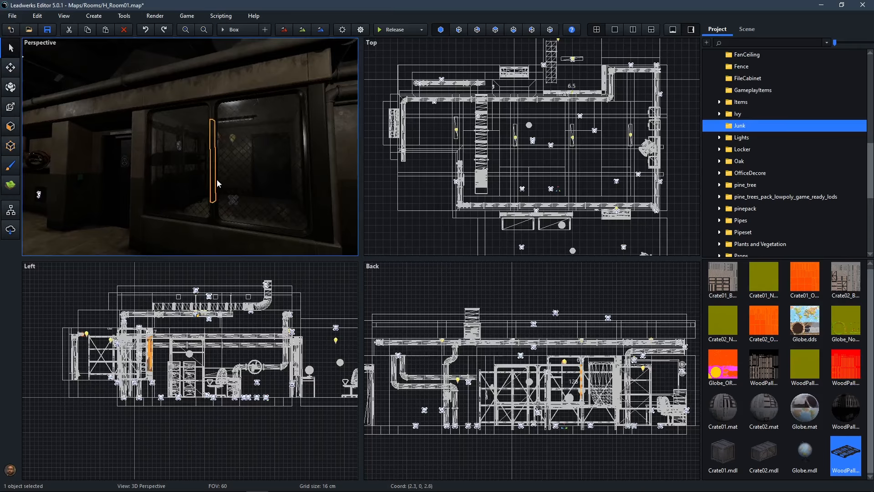
right_click_drag(212, 219, 304, 206)
scroll(285, 193, "down", 10)
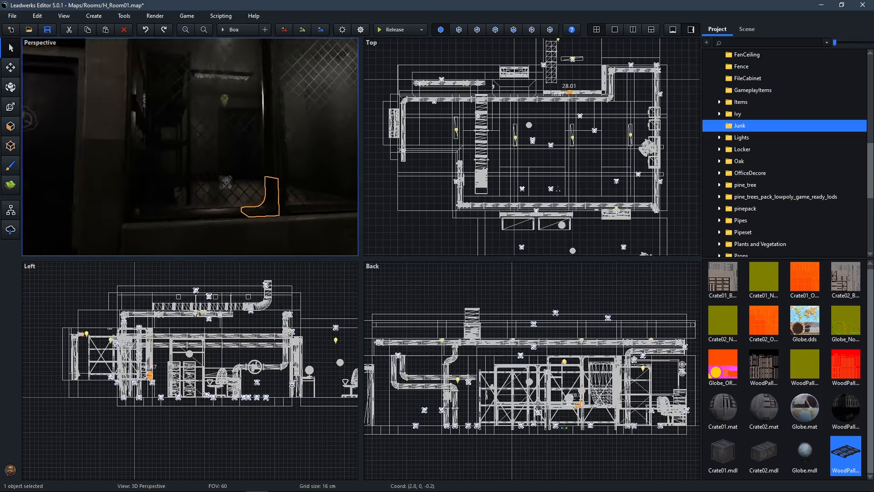
right_click_drag(286, 193, 302, 190)
left_click(261, 199)
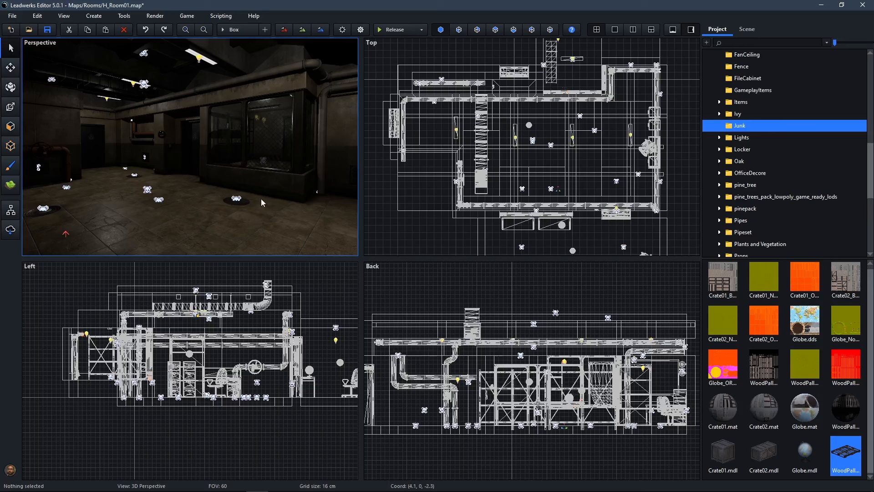
- Survey the room from the doors and wall pipes back to the open floor
right_click_drag(220, 186, 242, 183)
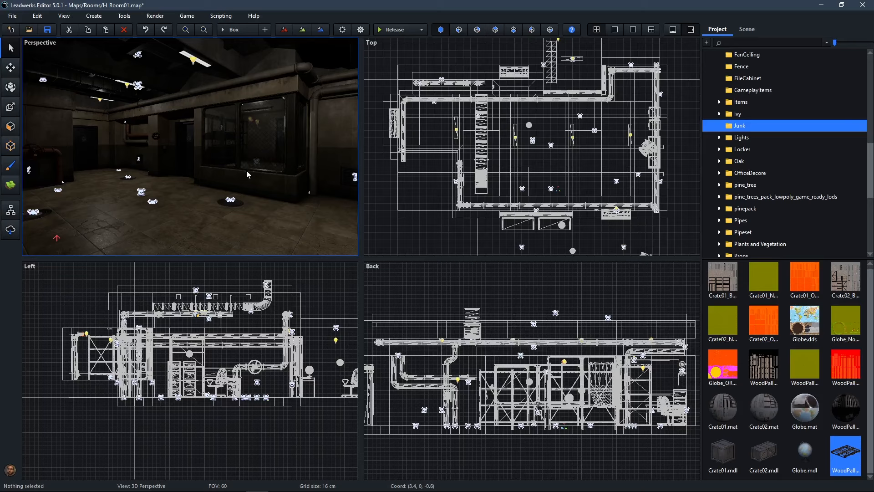
right_click_drag(206, 171, 100, 234)
key("w")
key("s")
key("s")
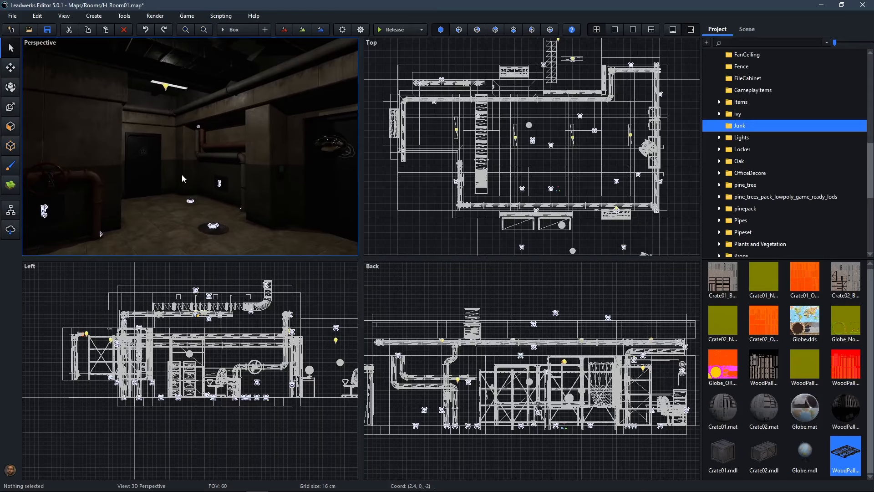
key("s")
right_click_drag(165, 164, 189, 157)
key("s")
key("s")
right_click_drag(205, 221, 143, 189)
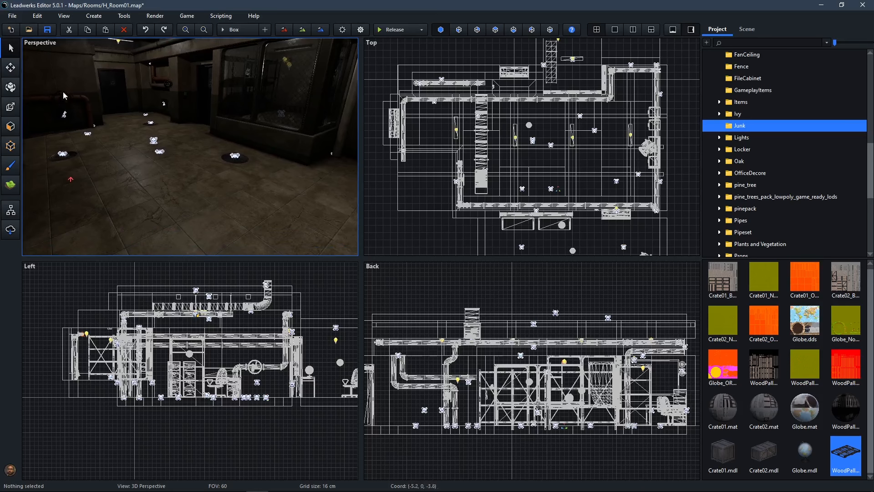
- Create a box brush about 512 × 320 cm in the middle of the room
left_click(231, 33)
mouse_move(90, 157)
left_mouse_down()
mouse_move(105, 174)
mouse_move(319, 196)
mouse_move(310, 177)
left_mouse_up()
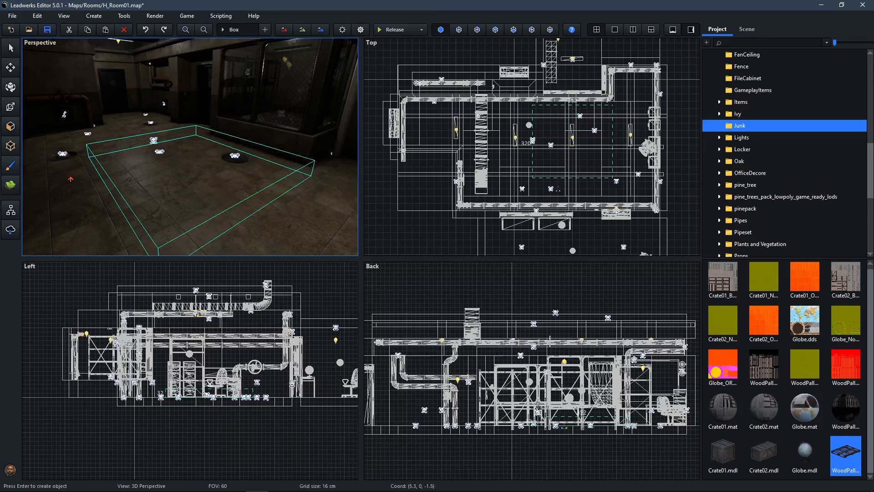
left_click(504, 295)
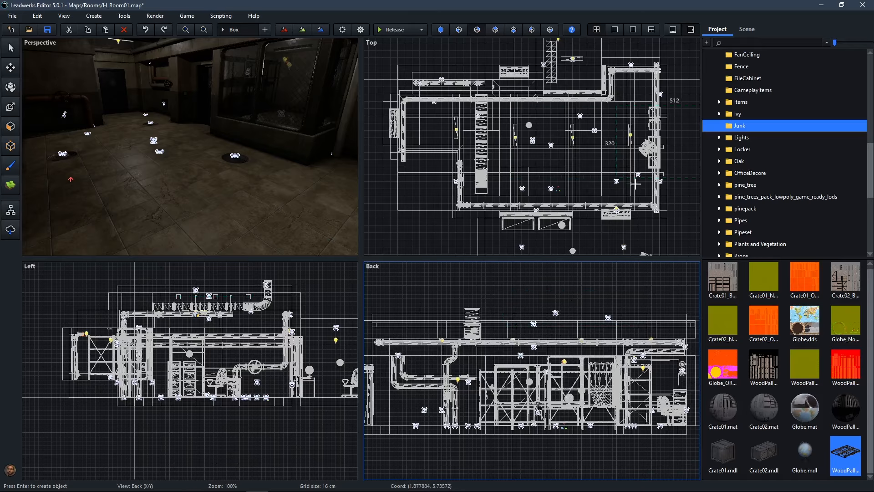
left_click_drag(639, 175, 545, 183)
left_click(556, 164)
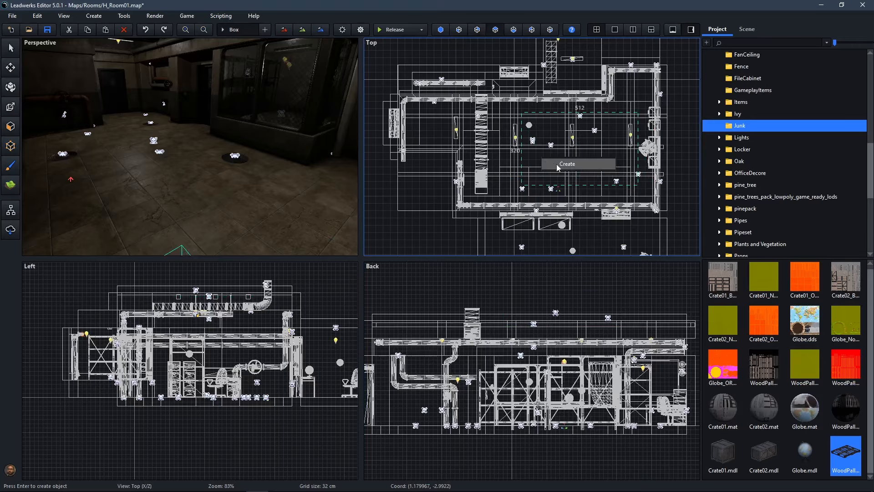
key("Return")
- Raise the large box so it stands as a block on the room floor, and deselect it
left_click(10, 73)
right_click_drag(206, 140, 211, 143)
left_click_drag(210, 153, 238, 4)
right_click_drag(211, 99, 220, 98)
left_click_drag(219, 153, 199, 21)
key("Escape")
right_click_drag(200, 50, 155, 50)
key("a")
key("d")
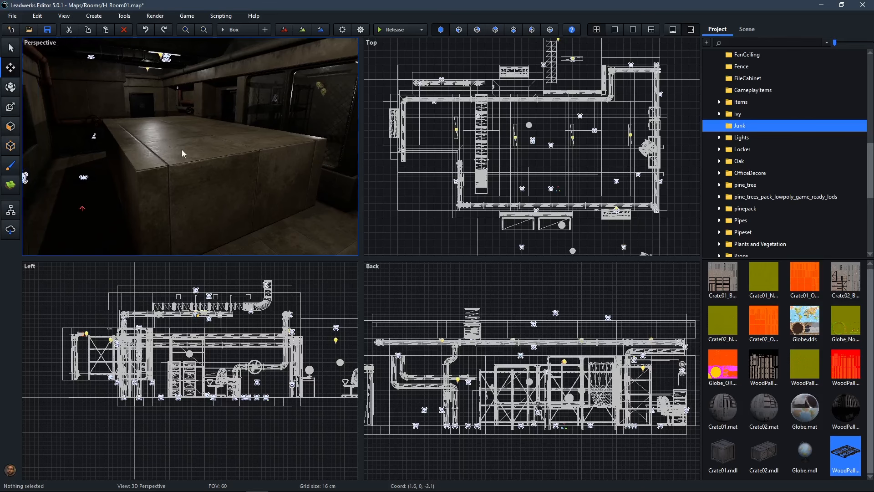
right_click_drag(183, 149, 184, 149)
- Select the near end face of the box and align its concrete texture to the face's left and top edges
left_click(11, 126)
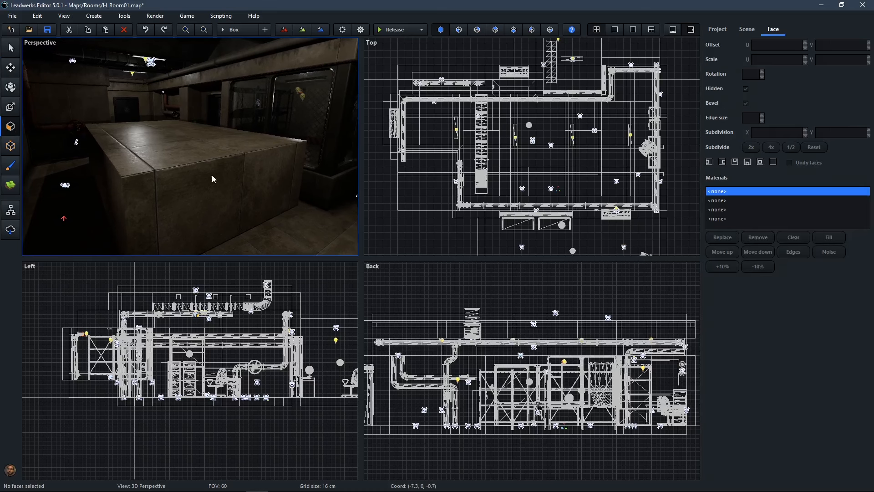
left_click(199, 201)
right_click_drag(219, 199, 220, 197)
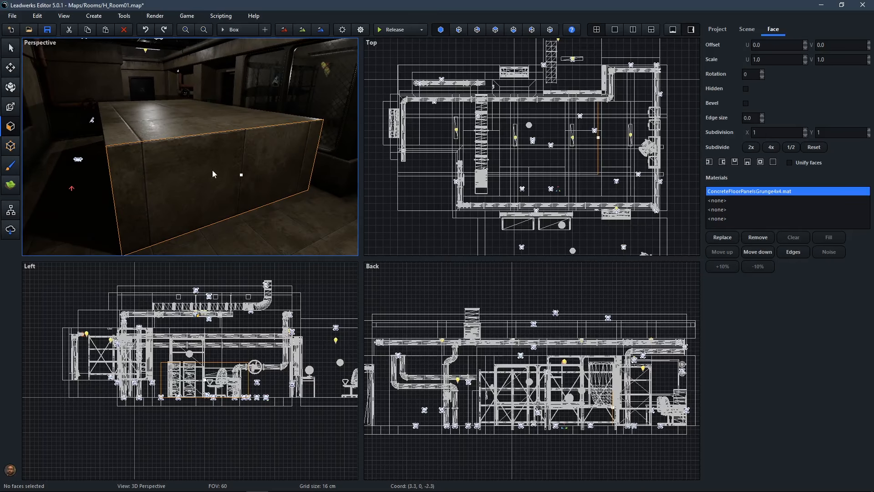
left_click(709, 164)
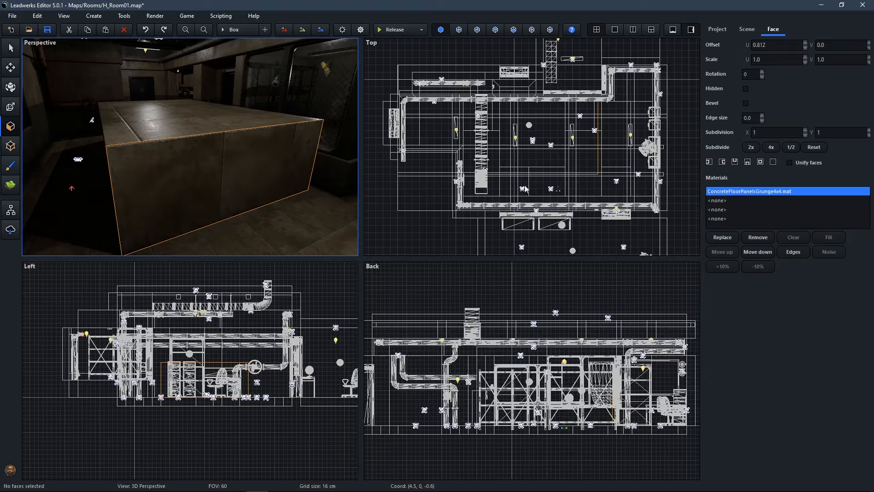
left_click(735, 163)
right_click_drag(237, 196, 244, 203)
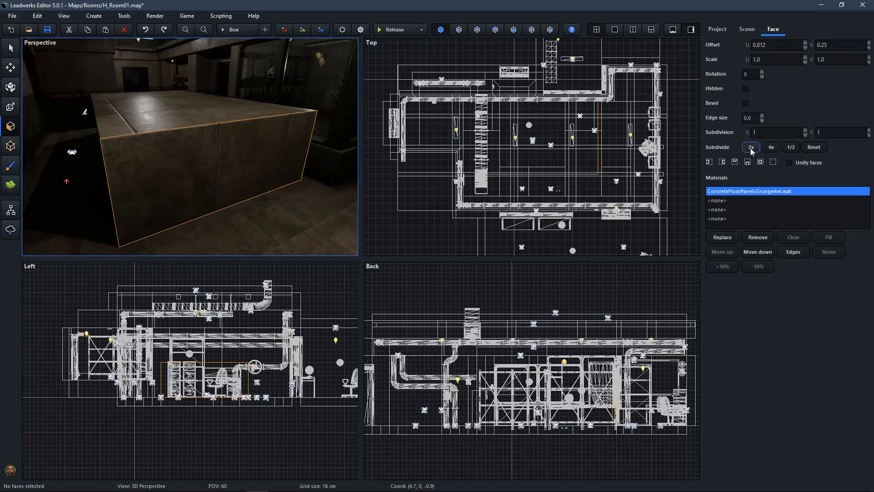
- Subdivide the selected end face into 7 divisions in X and 4 in Y
left_click(771, 148)
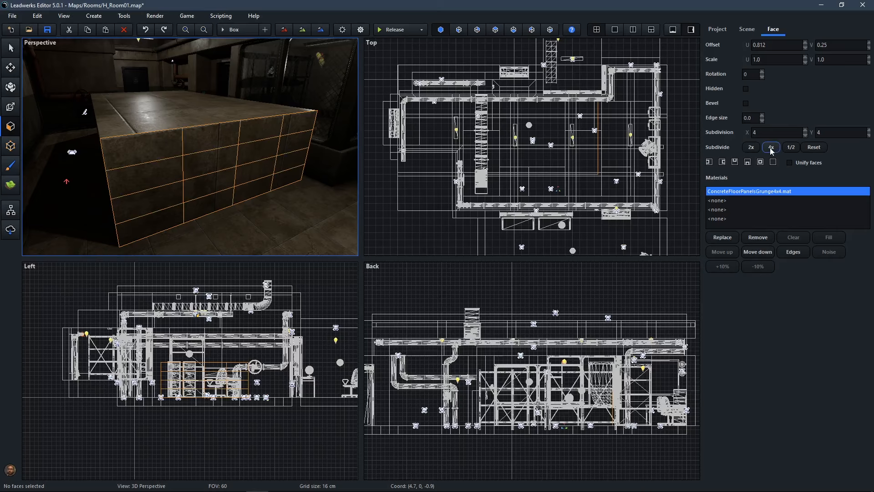
left_click(806, 130)
left_click(805, 130)
left_click(806, 131)
right_click_drag(250, 165, 264, 187)
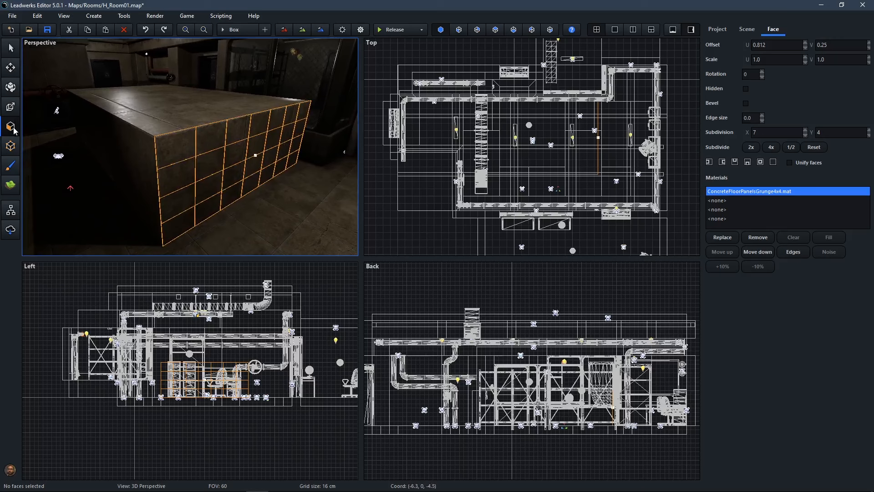
- Slant one side of the box by pulling its top vertices inward, and delete the whole box
left_click(11, 148)
left_click_drag(85, 101, 128, 97)
left_click(11, 126)
left_click(222, 166)
right_click_drag(222, 166, 119, 132)
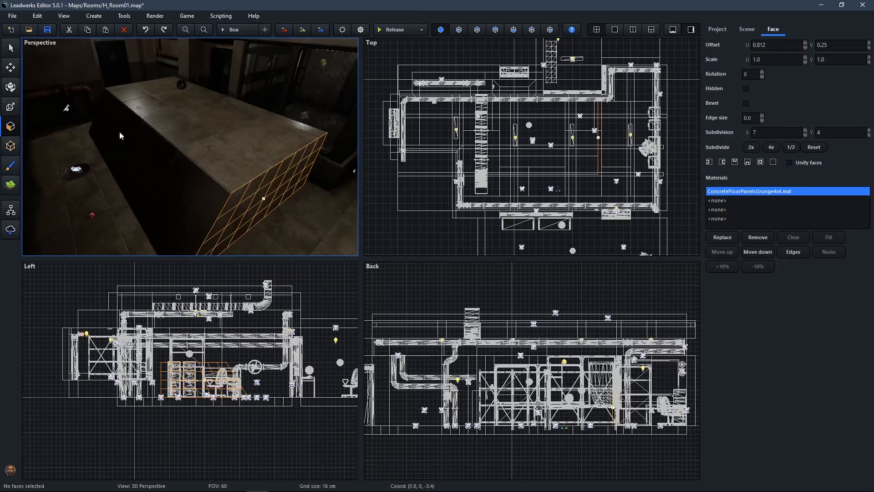
left_click(9, 50)
key("Delete")
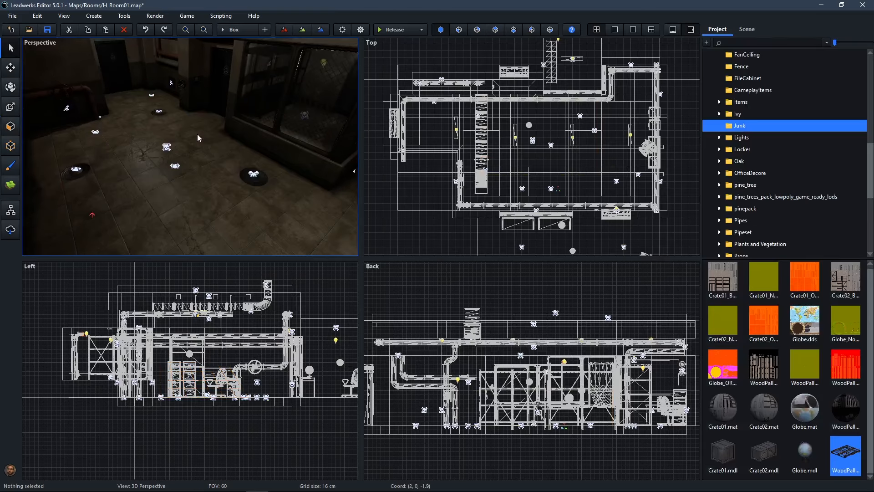
- Create a wedge brush about 256 × 288 cm on the open floor of the room
left_click(223, 31)
left_click(280, 67)
right_click_drag(230, 135, 184, 153)
left_click_drag(150, 135, 313, 179)
key("Return")
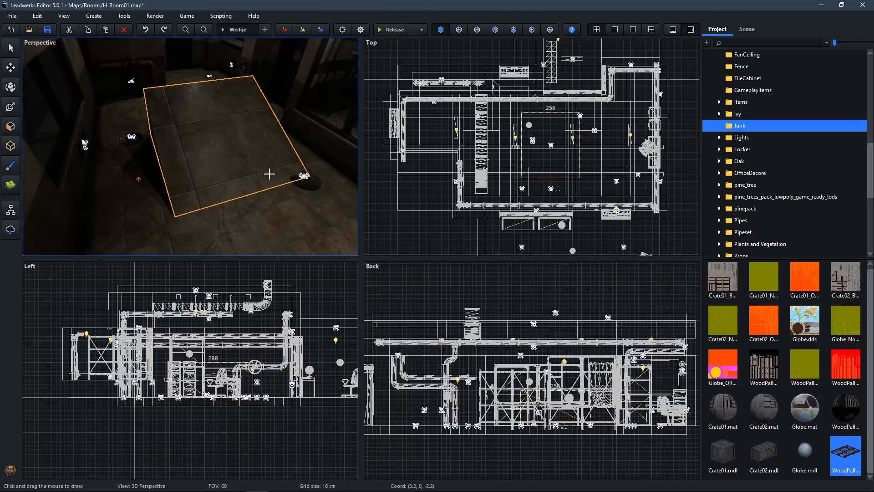
right_click_drag(215, 164, 203, 160)
right_click_drag(149, 181, 288, 188)
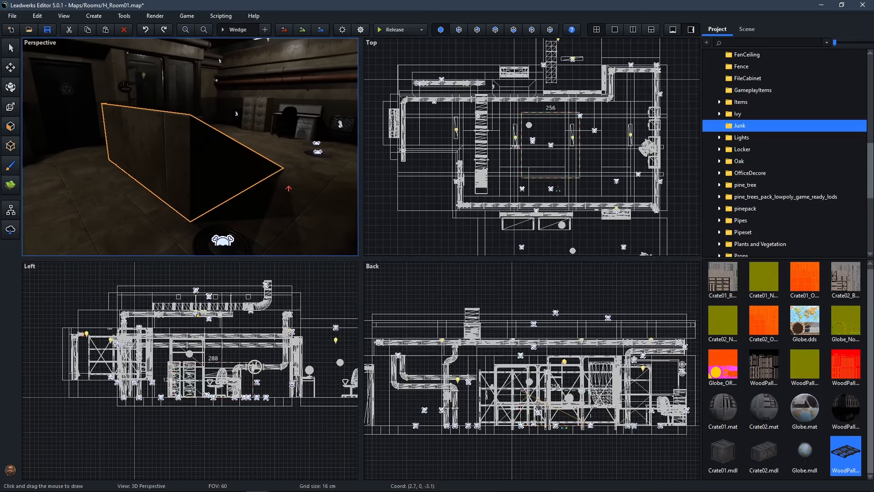
- Subdivide the wedge's triangular end face into 3 divisions in X and 3 in Y
left_click(10, 126)
left_click(209, 177)
key("w")
mouse_move(309, 174)
right_mouse_down()
mouse_move(282, 174)
mouse_move(310, 174)
right_mouse_up()
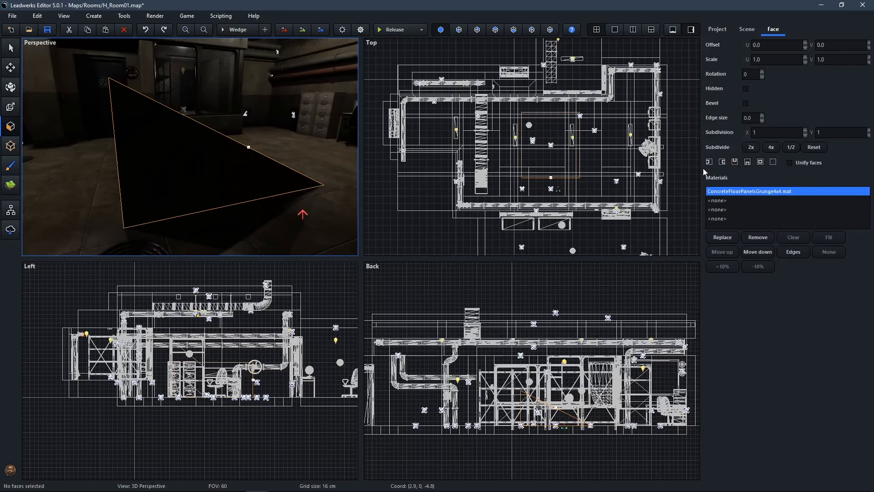
left_click(807, 132)
left_click(807, 131)
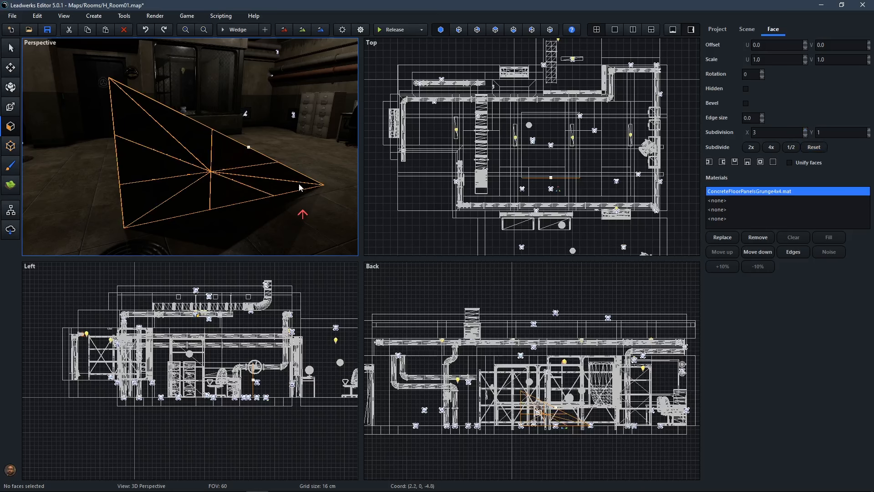
left_click(869, 131)
left_click(869, 130)
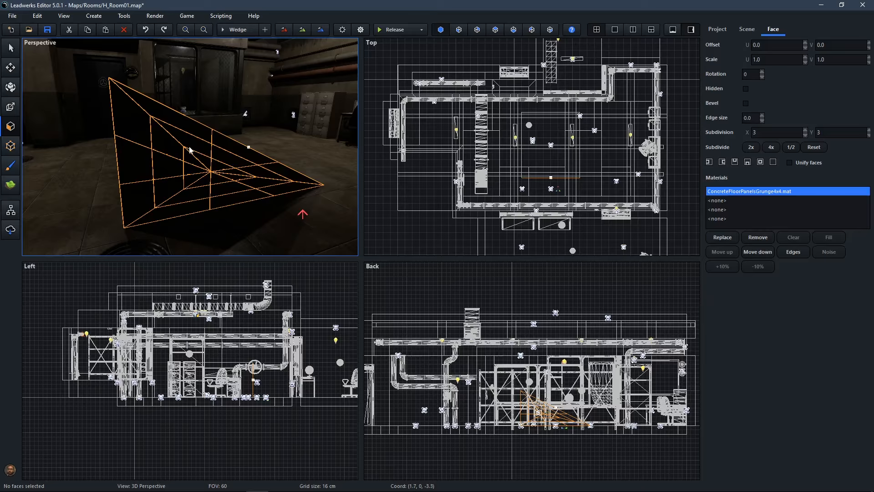
- Subdivide the wedge's sloped face with the 4x option, giving 4 divisions in X and 4 in Y
left_click(11, 50)
right_click_drag(262, 132, 191, 137)
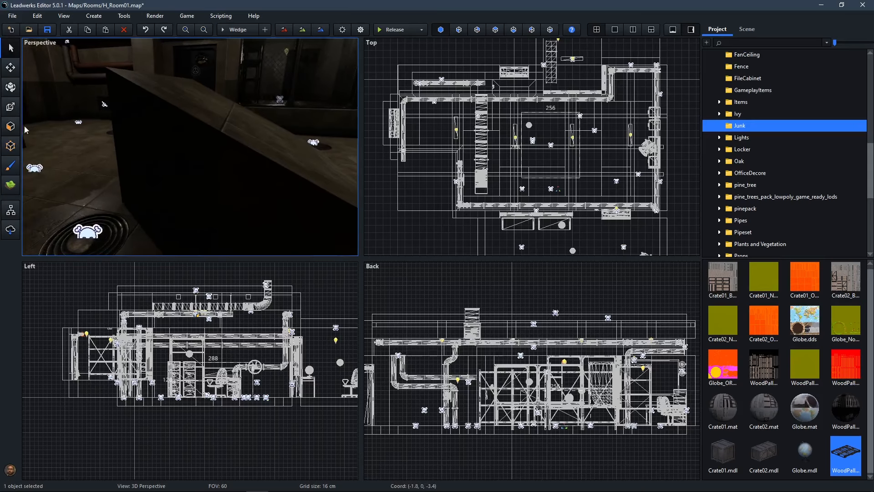
left_click(11, 126)
right_click_drag(235, 187, 233, 205)
left_click(772, 148)
right_click_drag(114, 159, 25, 192)
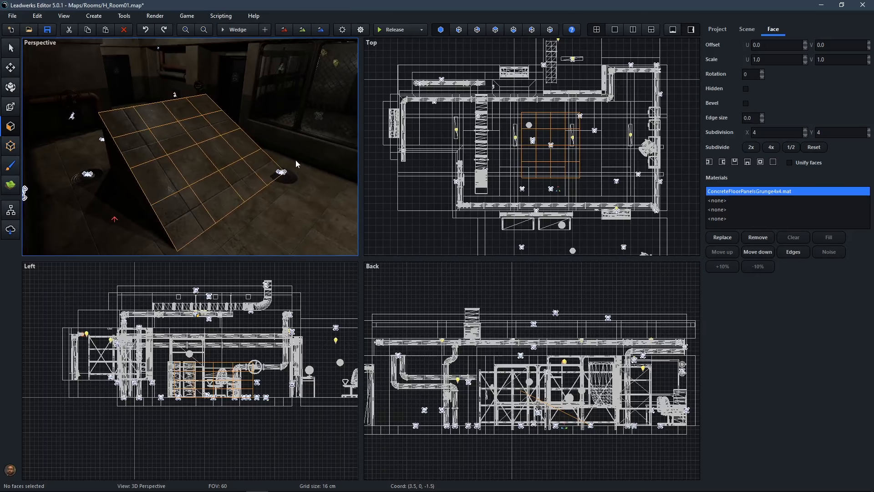
- Delete the wedge and create a box brush about 368 cm long and 128 cm high on the open floor
left_click(12, 51)
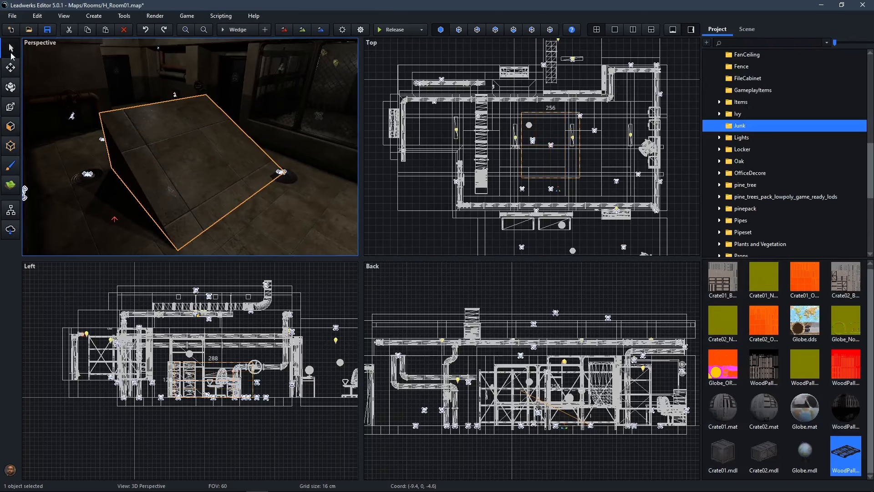
key("Delete")
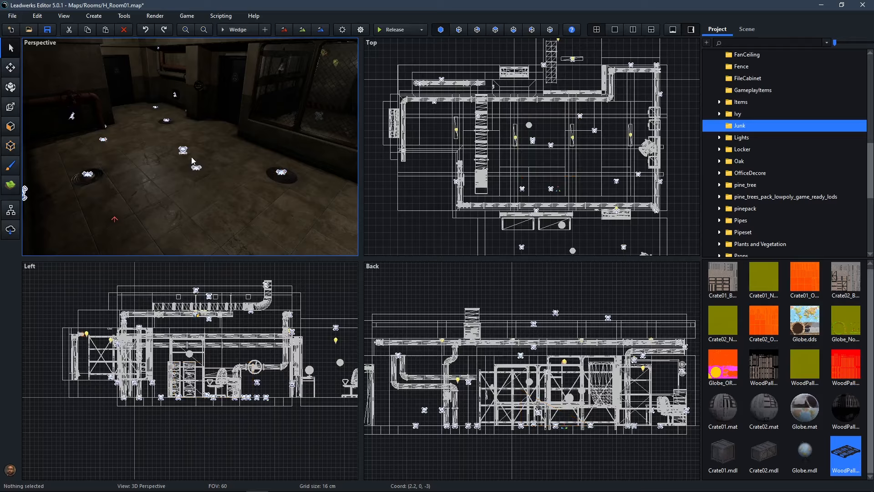
left_click(235, 30)
left_click(237, 68)
left_click_drag(78, 164, 252, 166)
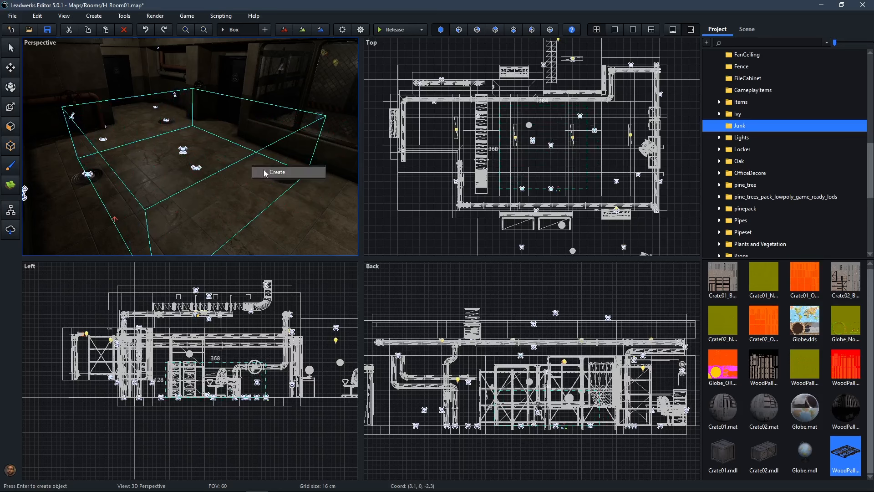
key("Return")
- Select the narrow floor border faces along the wall around the corner and examine their mitred shape, subdivision and layered materials
scroll(263, 172, "up", 3)
right_click_drag(263, 172, 306, 211)
key("Escape")
right_click_drag(352, 85, 230, 182)
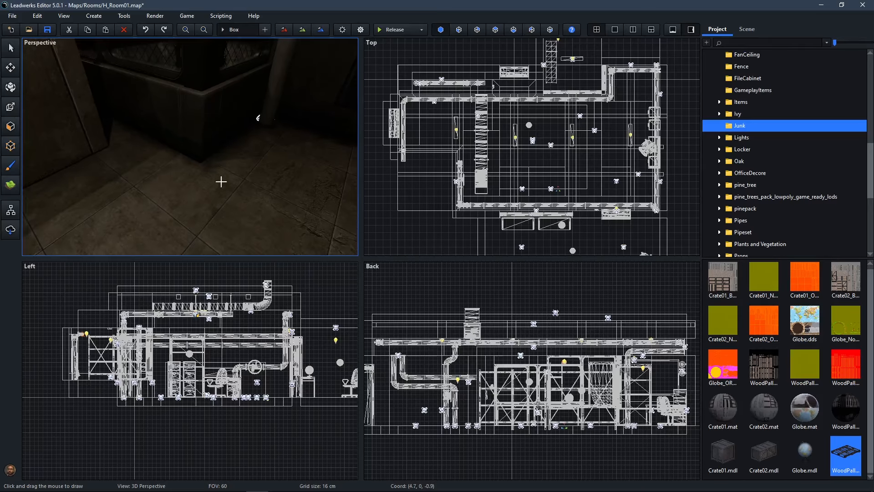
left_click(11, 126)
left_click(159, 155)
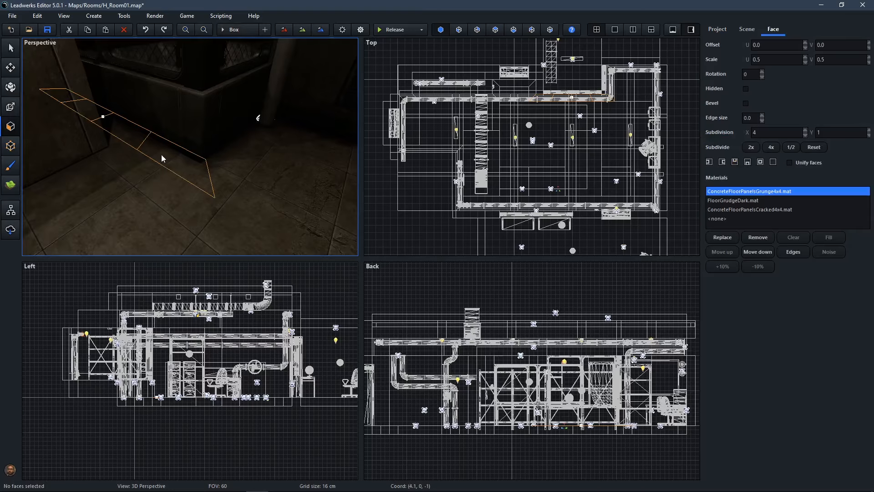
right_click_drag(219, 173, 323, 159)
left_click(222, 141, "ctrl")
left_click(92, 191, "ctrl")
mouse_move(129, 198)
right_mouse_down()
mouse_move(81, 193)
mouse_move(121, 189)
right_mouse_up()
key("w")
right_click_drag(133, 121, 116, 153)
key("w")
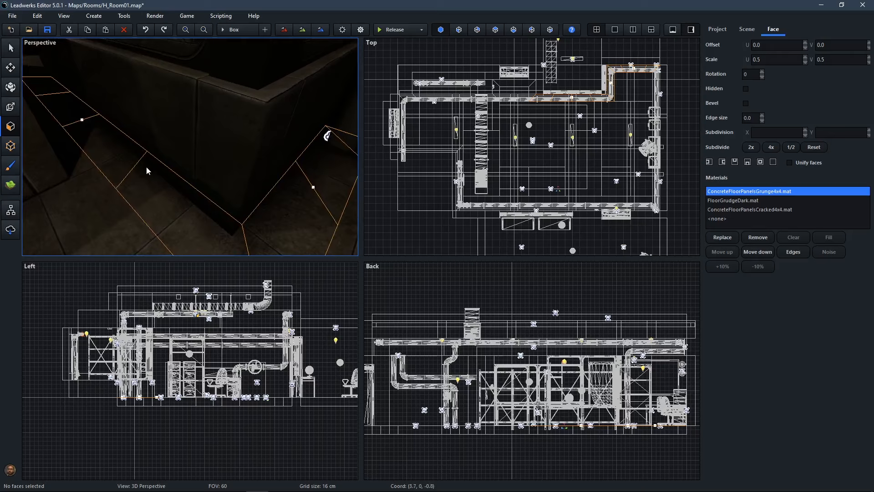
right_click_drag(217, 221, 242, 216)
key("s")
mouse_move(235, 138)
right_mouse_down()
mouse_move(242, 121)
mouse_move(327, 140)
mouse_move(253, 140)
right_mouse_up()
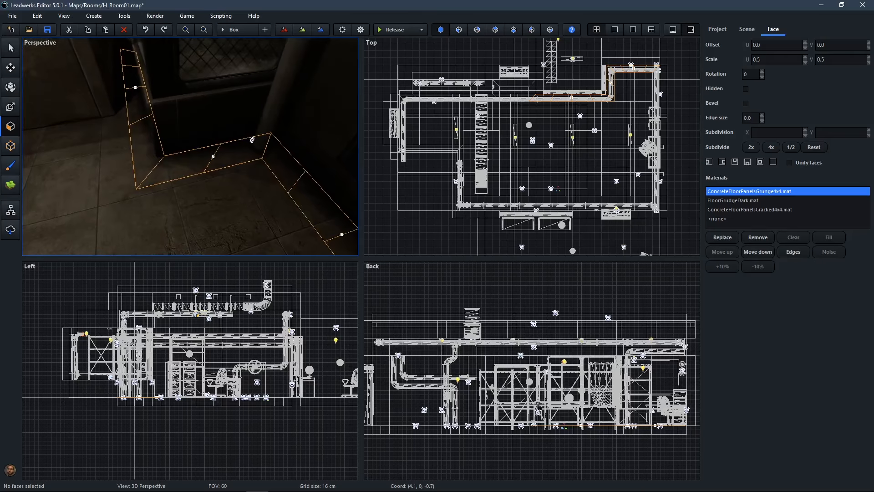
- Select four subdivided floor faces beside the box and reset their subdivision
mouse_move(198, 157)
right_mouse_down()
mouse_move(179, 154)
mouse_move(200, 144)
mouse_move(192, 167)
right_mouse_up()
left_click(178, 155)
left_click(192, 168)
left_click(246, 184)
left_click(210, 168)
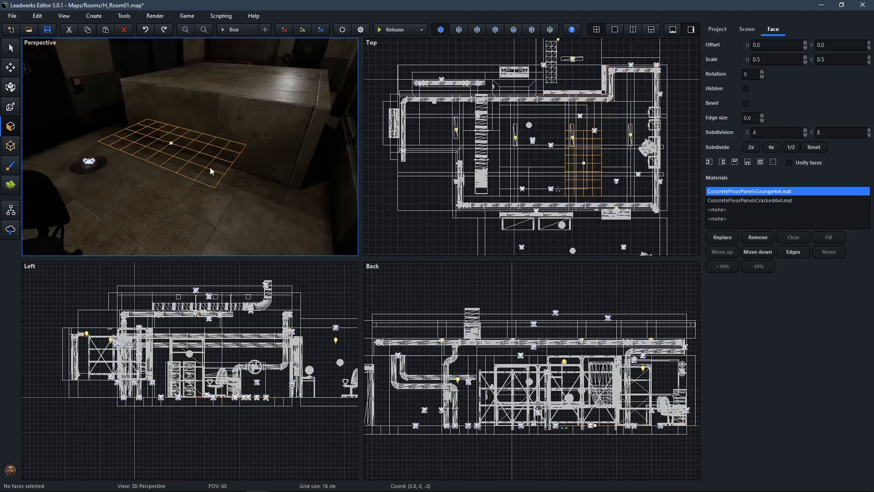
left_click(189, 210, "ctrl")
left_click(245, 191, "ctrl")
left_click(248, 182, "ctrl")
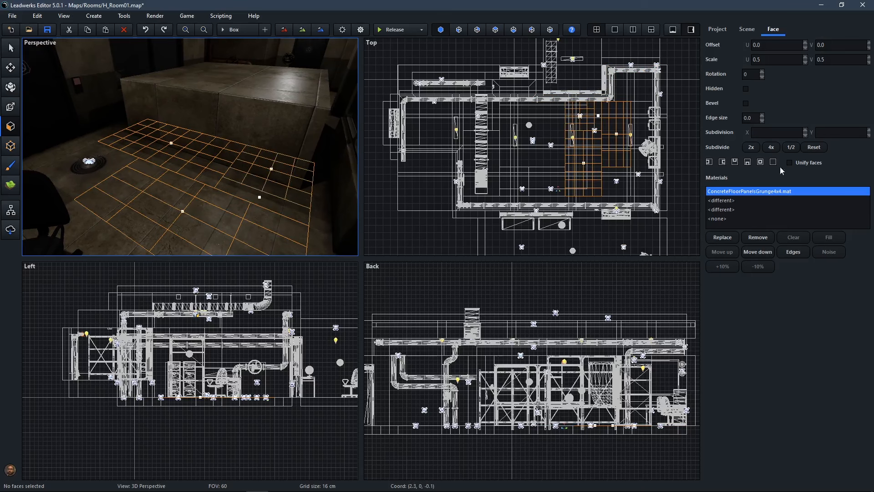
left_click(814, 147)
right_click_drag(179, 146, 187, 162)
key("Escape")
- Select individual floor faces beside the box to inspect their layout and subdivision values
left_click(190, 182)
left_click(212, 174)
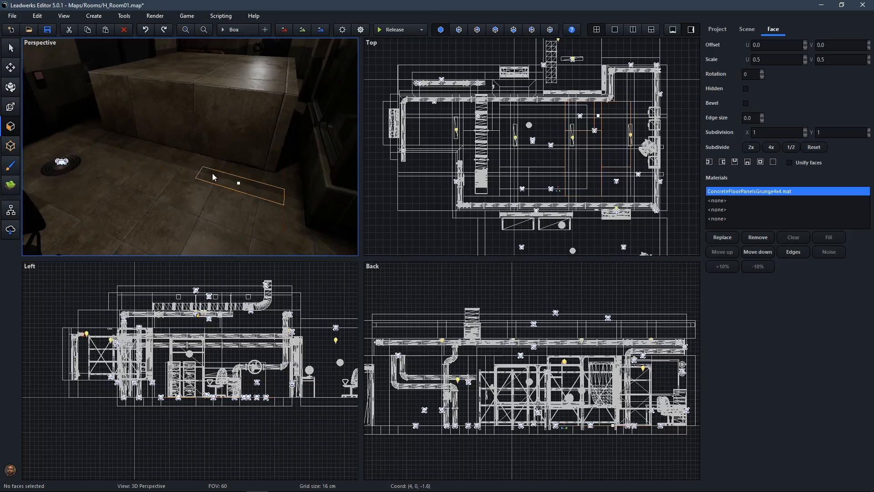
left_click(185, 168)
right_click_drag(182, 181, 250, 187)
right_click_drag(198, 211, 179, 206)
left_click(226, 208)
key("Escape")
- Select the box's top face and subdivide it with the 4x option into 4 × 4 divisions
left_click(182, 157)
right_click_drag(236, 157, 253, 176)
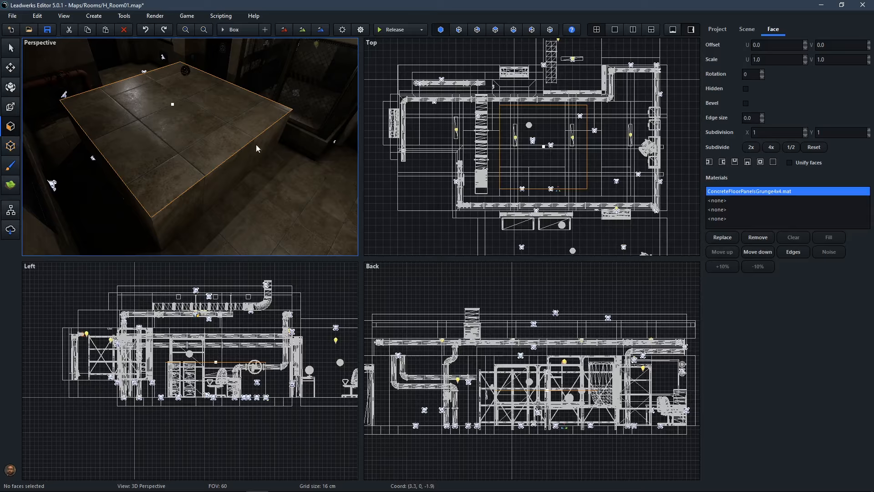
left_click(771, 147)
- Examine the concrete texture and subdivision grid on the box's top face from several angles
right_click_drag(177, 169, 153, 153)
key("a")
key("d")
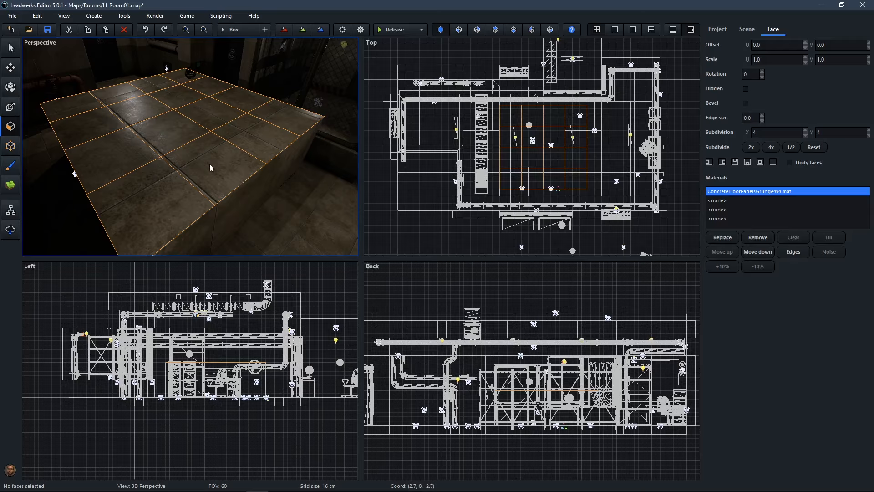
key("a")
mouse_move(188, 136)
right_mouse_down()
mouse_move(209, 134)
mouse_move(164, 136)
mouse_move(237, 137)
mouse_move(159, 130)
mouse_move(187, 132)
right_mouse_up()
key("w")
key("s")
key("a")
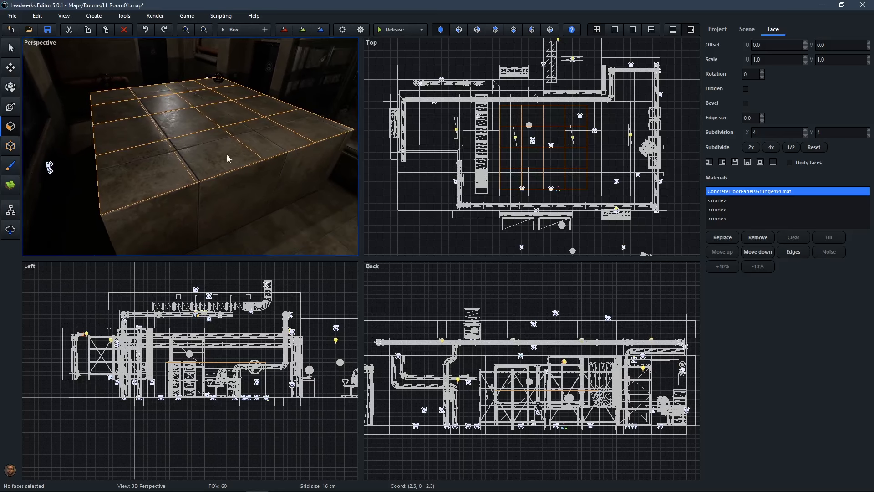
right_click_drag(227, 154, 197, 151)
key("a")
key("a")
key("d")
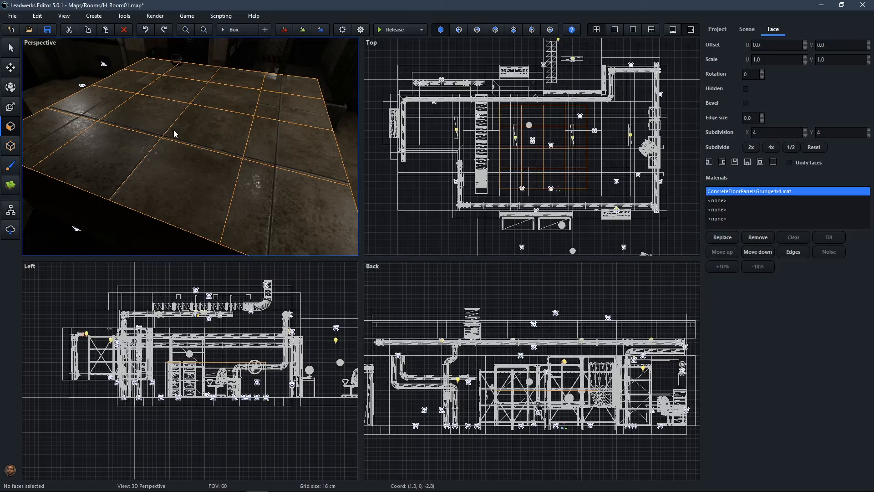
right_click_drag(166, 145, 81, 116)
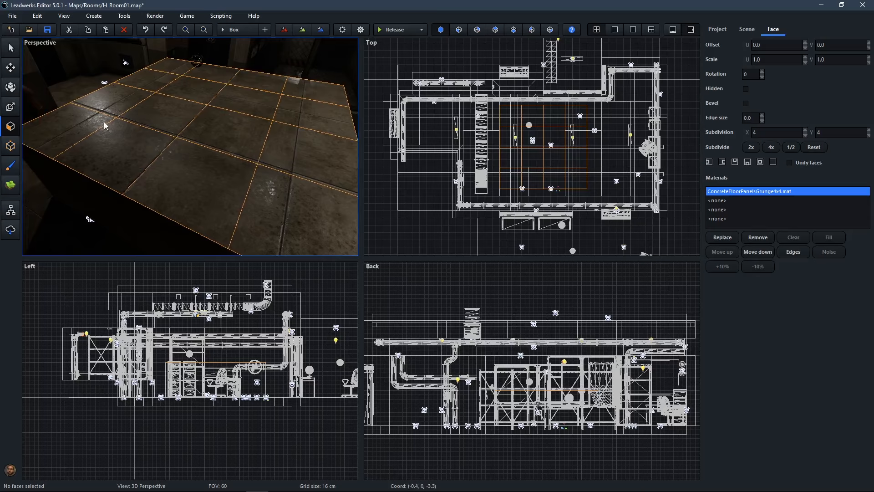
mouse_move(147, 91)
right_mouse_down()
mouse_move(147, 70)
mouse_move(153, 77)
right_mouse_up()
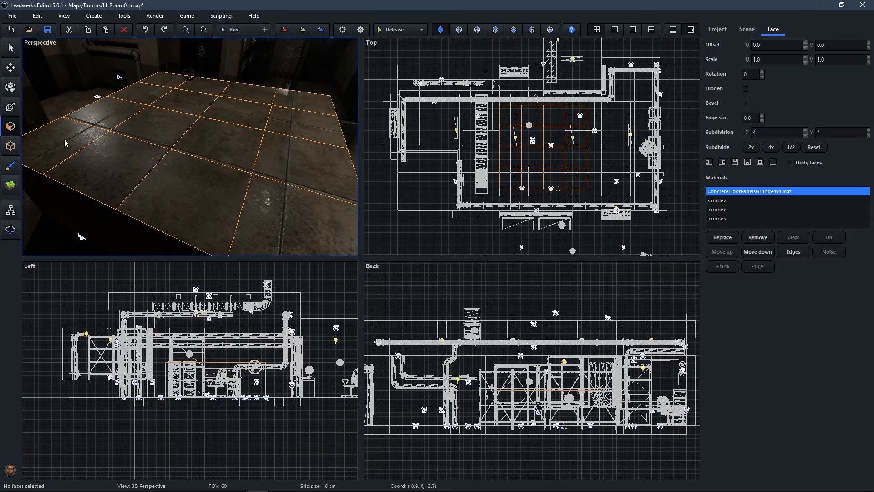
right_click_drag(131, 145, 140, 144)
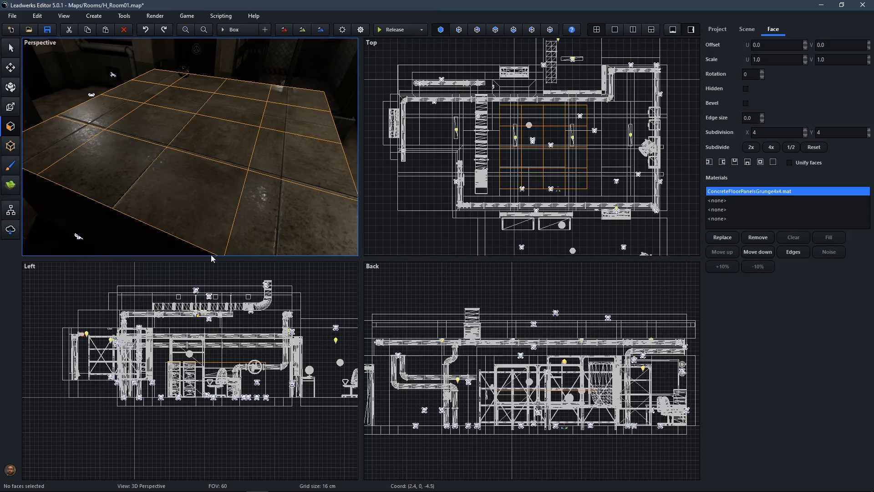
right_click_drag(186, 190, 178, 150)
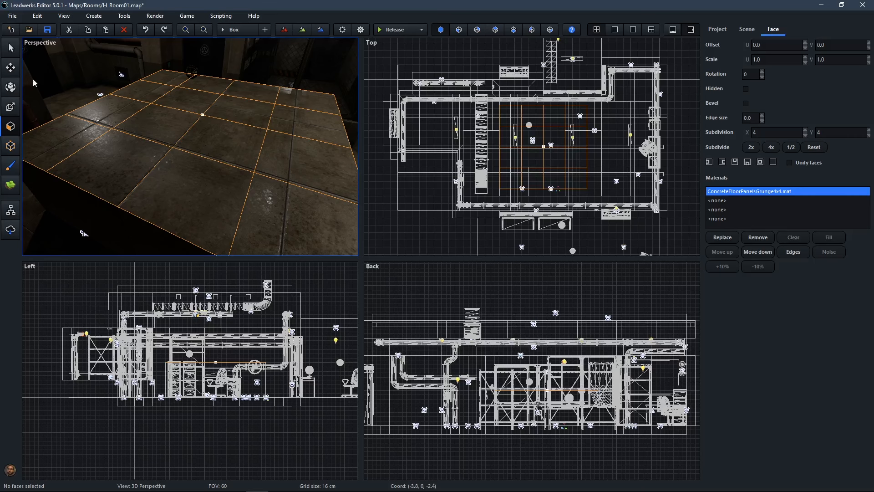
- Delete the whole subdivided box from the room
left_click(11, 48)
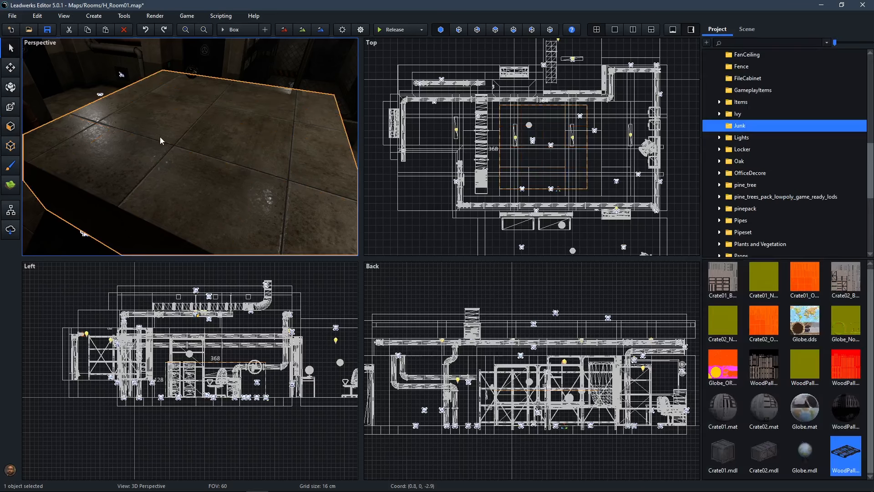
key("Delete")
- Select the front face of the low concrete wall beneath the window and open its edge size for editing
mouse_move(160, 136)
right_mouse_down()
mouse_move(160, 118)
mouse_move(137, 131)
right_mouse_up()
left_click(14, 130)
left_click(153, 206)
right_click_drag(162, 204, 99, 153)
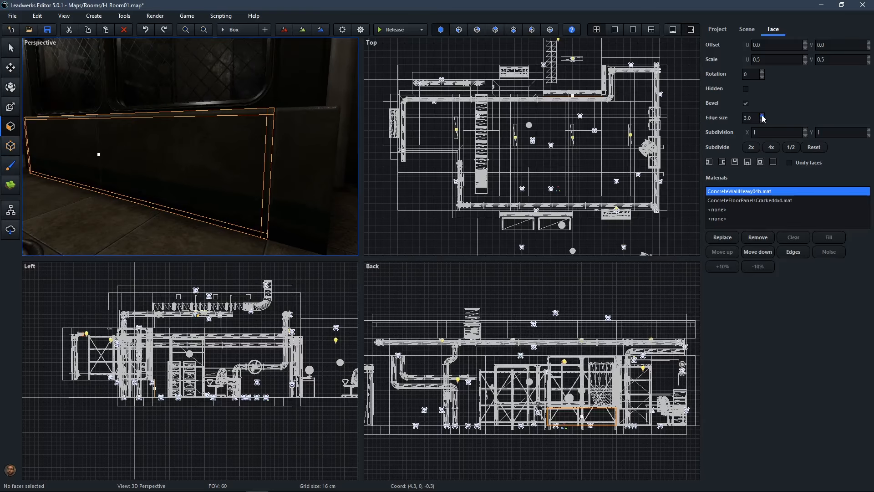
left_click_drag(748, 119, 756, 119)
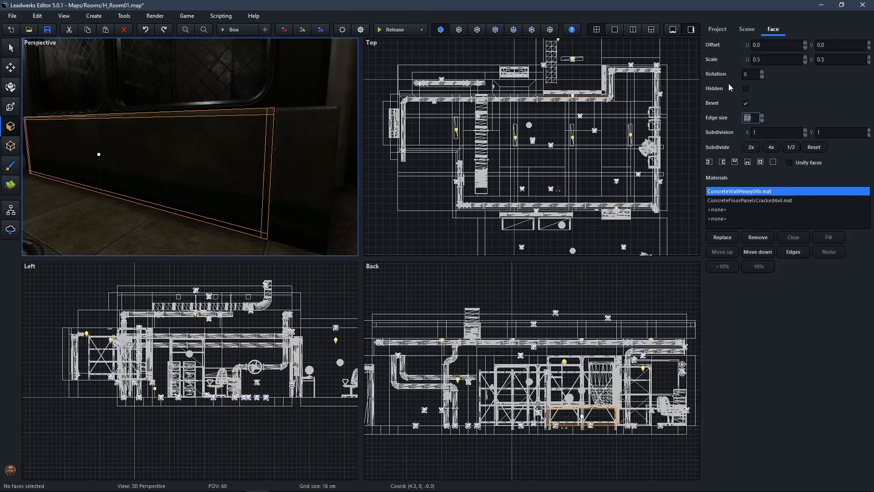
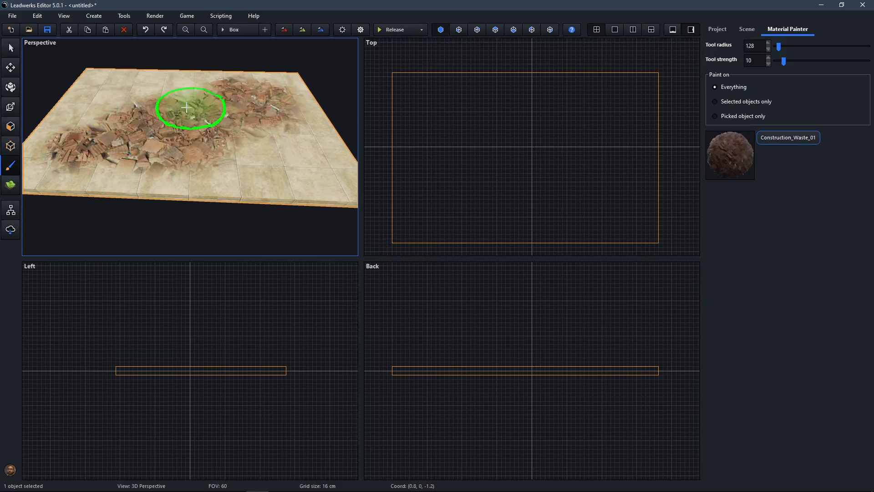
- Brush more of the Construction_Waste_01 material over the rubble patch on the slab
mouse_move(132, 133)
right_mouse_down()
mouse_move(191, 137)
mouse_move(205, 155)
mouse_move(191, 127)
mouse_move(183, 150)
mouse_move(171, 135)
right_mouse_up()
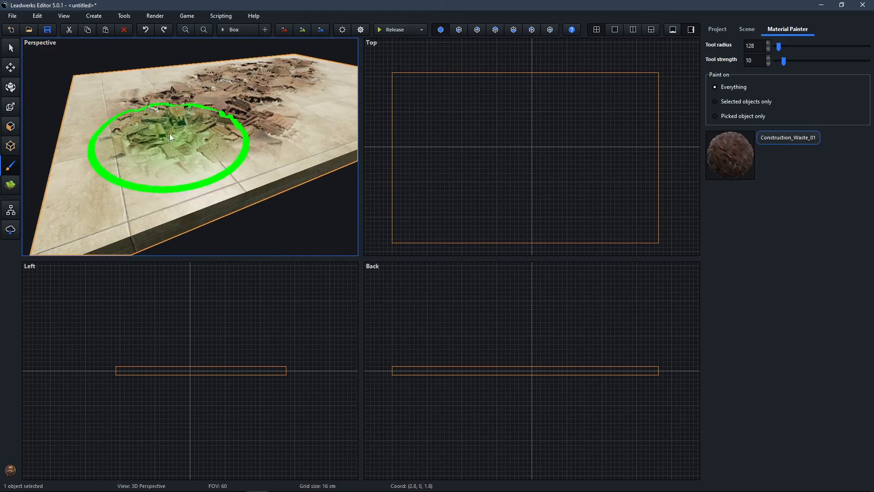
mouse_move(192, 113)
left_mouse_down()
mouse_move(169, 127)
mouse_move(226, 96)
mouse_move(160, 129)
left_mouse_up()
mouse_move(161, 128)
right_mouse_down()
mouse_move(192, 137)
mouse_move(173, 141)
mouse_move(178, 155)
mouse_move(191, 146)
mouse_move(189, 128)
right_mouse_up()
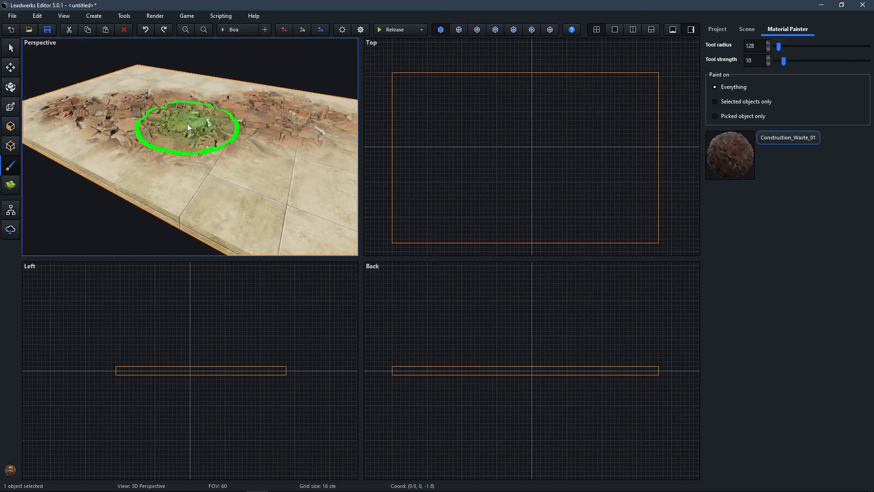
- Open the Construction_Waste_01 material from the Debris folder and show its displacement settings
left_click(716, 30)
double_click(721, 323)
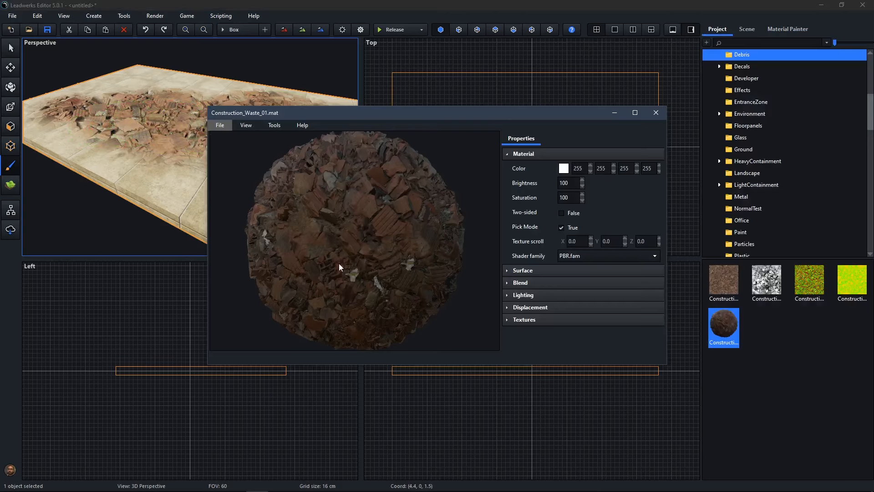
left_click(549, 154)
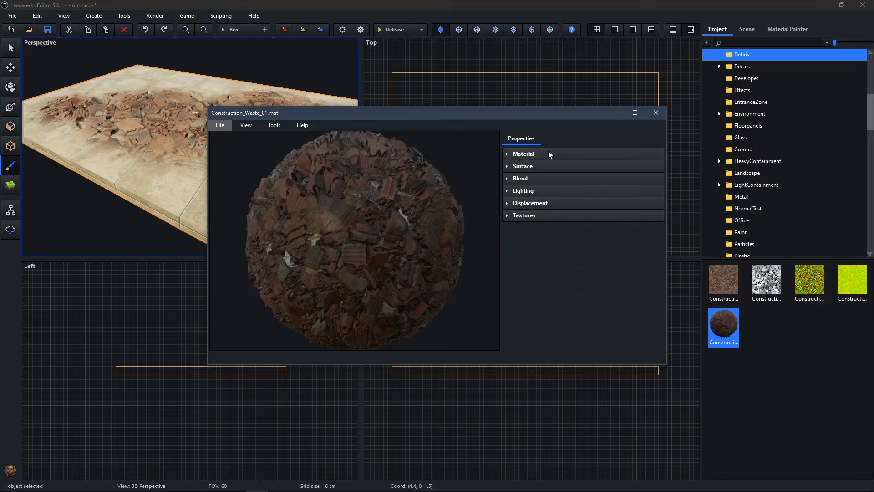
left_click(534, 204)
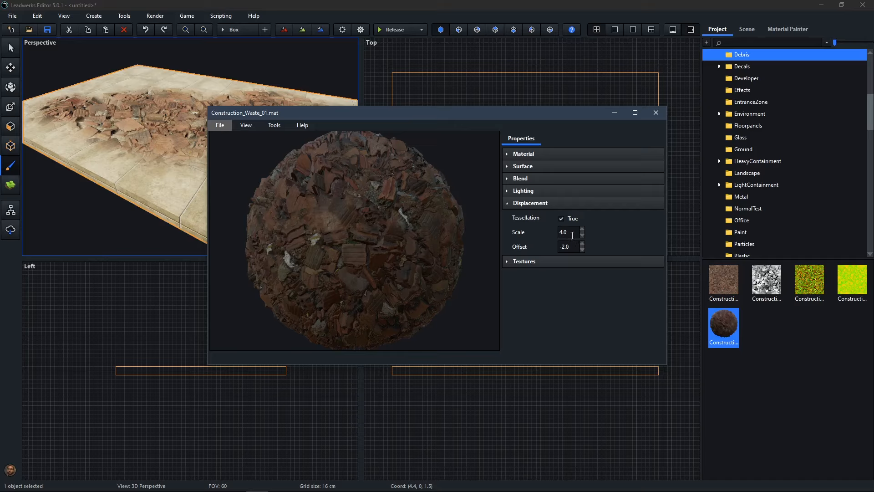
- Try a displacement scale of 0 on the material and restore the scale to 4
left_click(572, 235)
type("0")
left_click(564, 235)
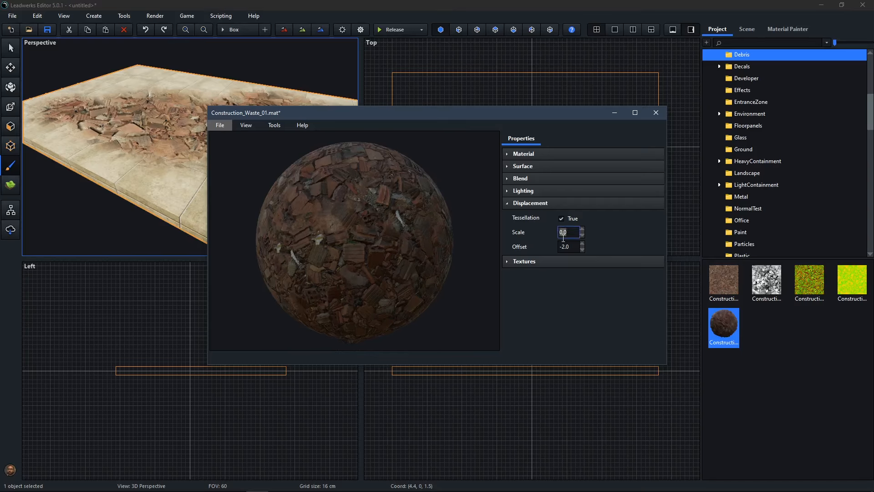
type("4")
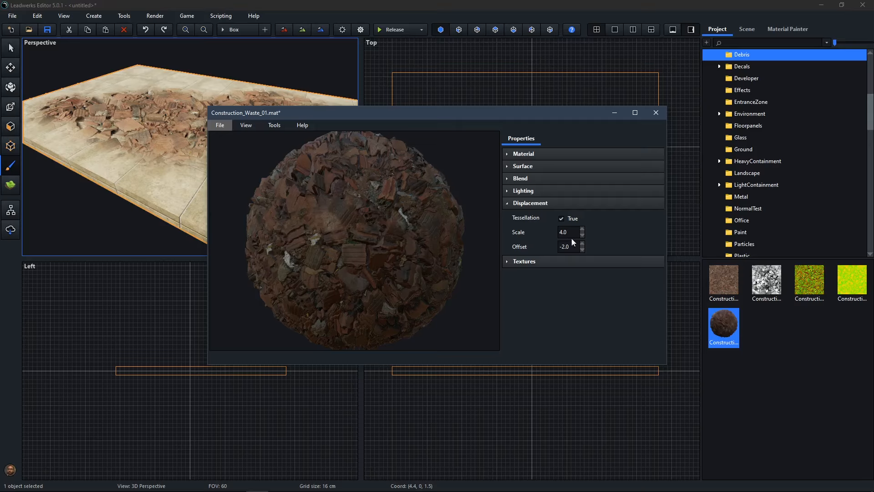
- Turn off tessellation for the Construction_Waste_01 material
left_click(220, 125)
left_click(228, 137)
left_click(562, 219)
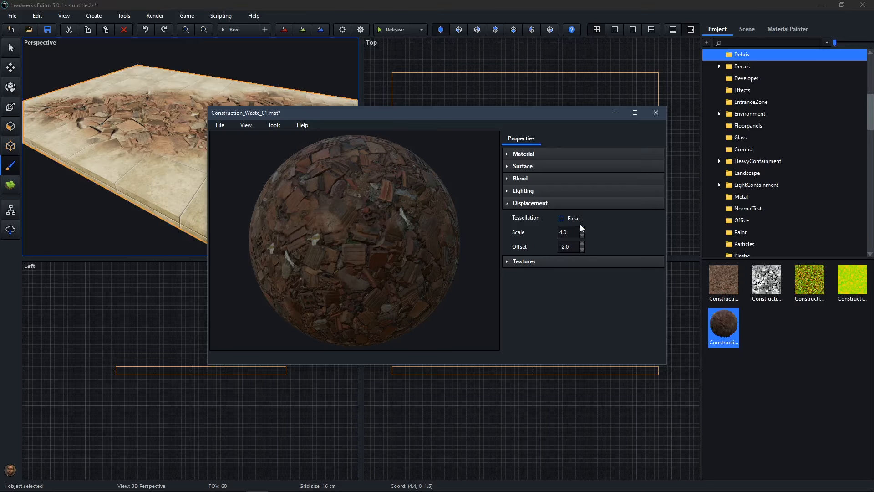
- Turn tessellation back on for the Construction_Waste_01 material, save it and close its editor
left_click(569, 219)
left_click(220, 125)
left_click(227, 138)
left_click(656, 113)
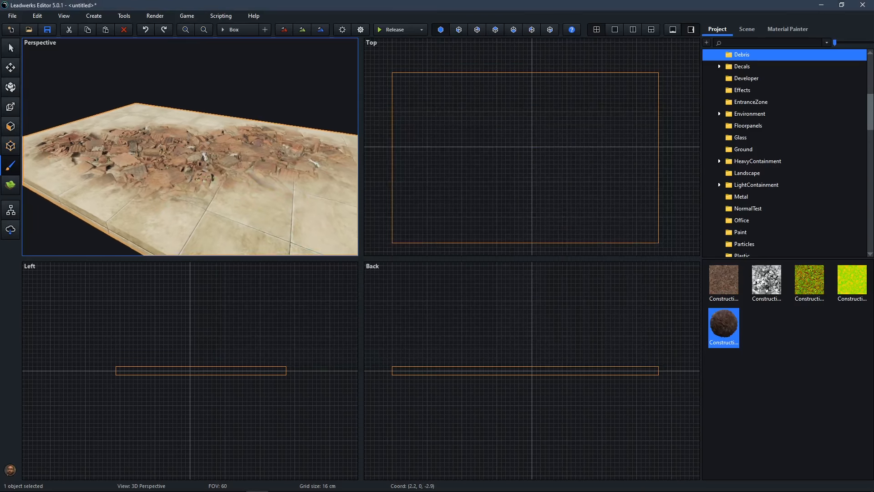
- Brush the painted Construction_Waste_01 rubble away from part of the slab's surface
scroll(186, 196, "down", 3)
mouse_move(190, 225)
right_mouse_down()
mouse_move(173, 219)
mouse_move(195, 146)
right_mouse_up()
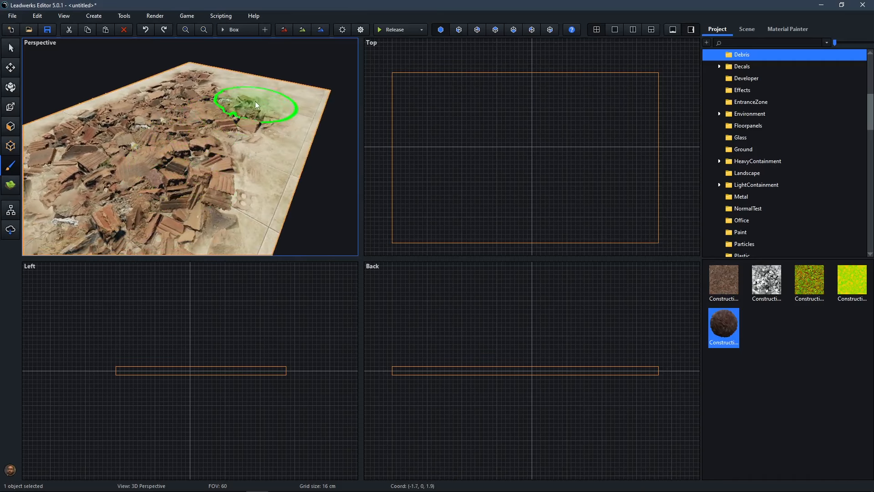
mouse_move(256, 105)
left_mouse_down()
mouse_move(244, 102)
mouse_move(230, 148)
mouse_move(119, 228)
mouse_move(87, 208)
left_mouse_up()
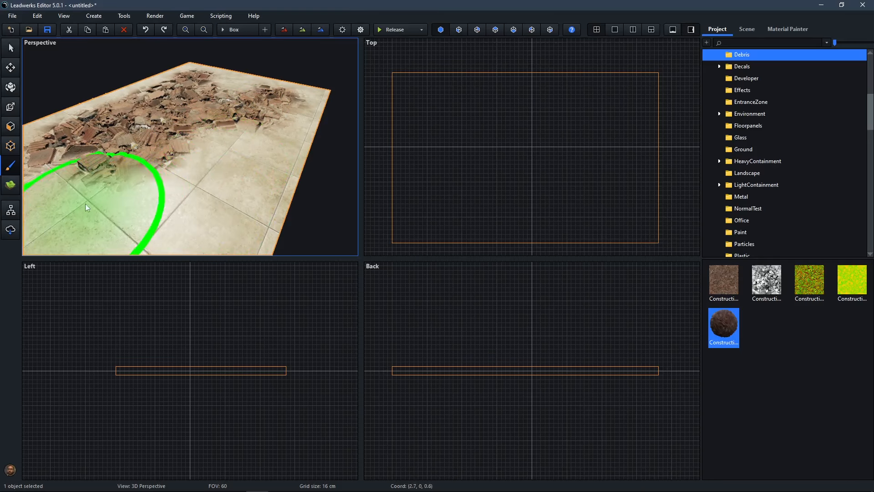
mouse_move(59, 146)
right_mouse_down()
mouse_move(7, 152)
mouse_move(137, 176)
mouse_move(139, 142)
right_mouse_up()
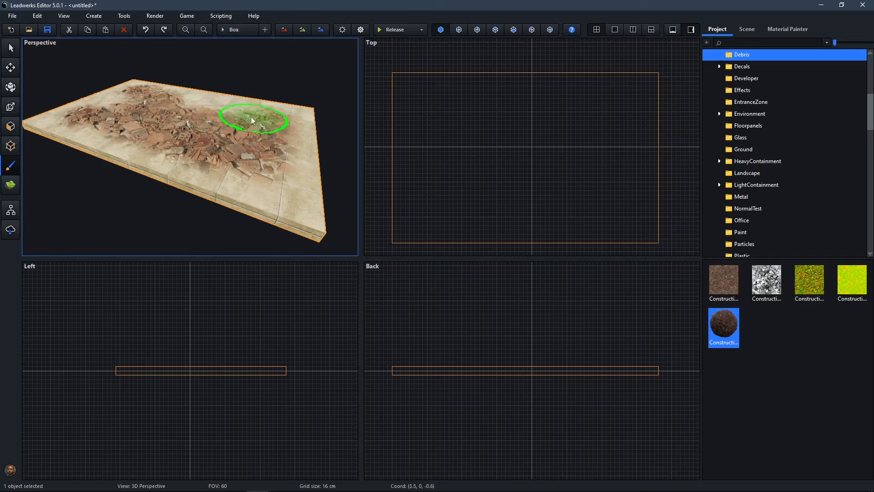
mouse_move(185, 117)
right_mouse_down()
mouse_move(123, 116)
mouse_move(159, 154)
mouse_move(186, 116)
right_mouse_up()
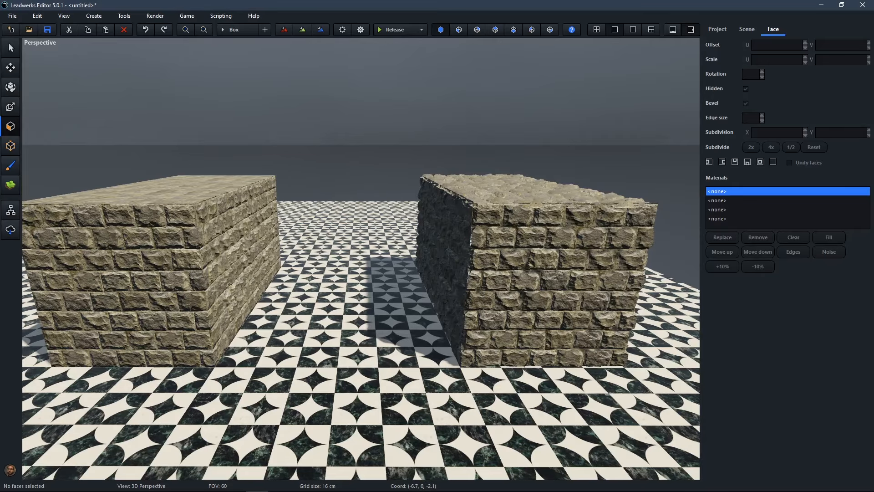
- Compare the two stone brick blocks and inspect the strongly displaced block's top edge and nearest vertical corner
key("a")
key("d")
right_click_drag(361, 259, 473, 233)
key("w")
key("d")
right_click_drag(362, 259, 362, 223)
key("a")
key("d")
key("d")
key("d")
key("d")
key("w")
key("w")
key("s")
key("s")
right_click_drag(361, 258, 451, 160)
key("w")
key("s")
key("s")
key("w")
key("w")
key("s")
key("s")
key("w")
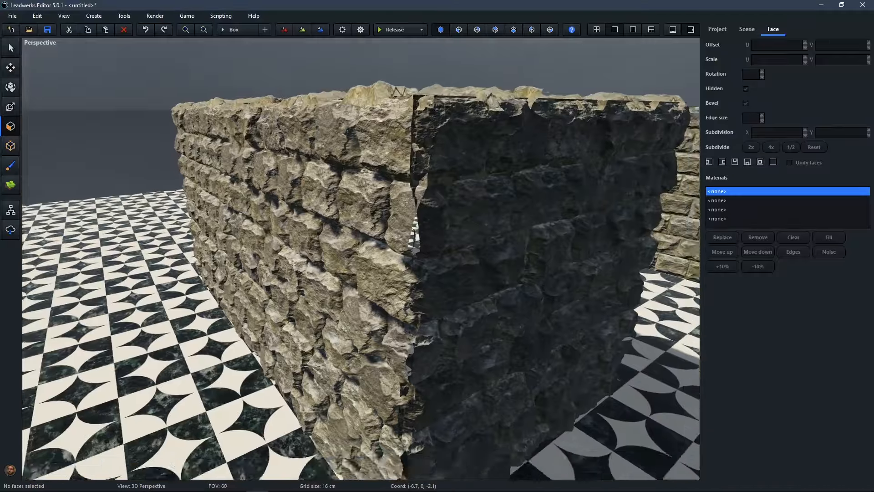
- Examine up close how the displaced faces meet along the rough block's vertical corners
key("s")
right_click_drag(361, 205, 364, 100)
key("w")
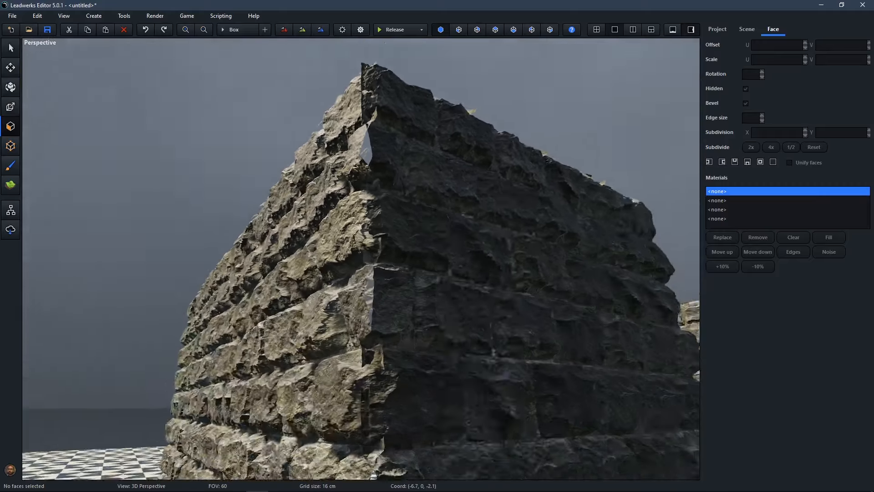
key("d")
mouse_move(364, 205)
right_mouse_down()
mouse_move(273, 319)
mouse_move(227, 360)
right_mouse_up()
right_click_drag(361, 258, 319, 273)
key("w")
key("s")
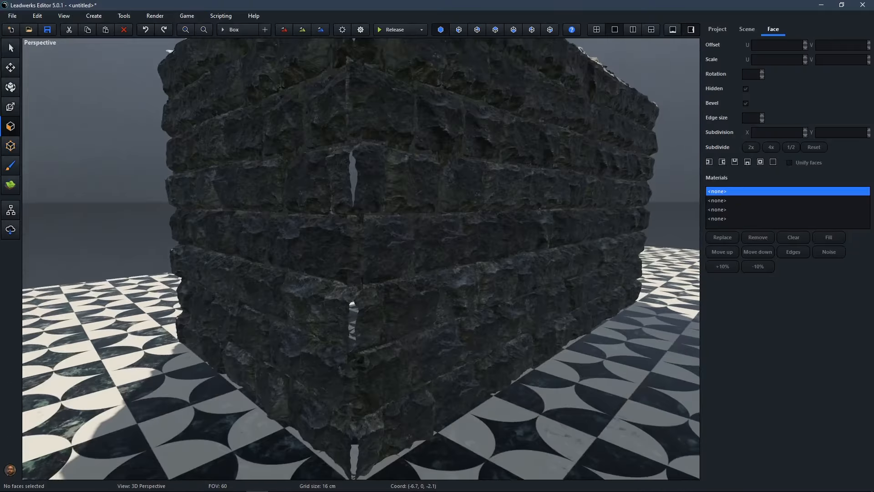
key("w")
right_click_drag(342, 369, 455, 326)
key("d")
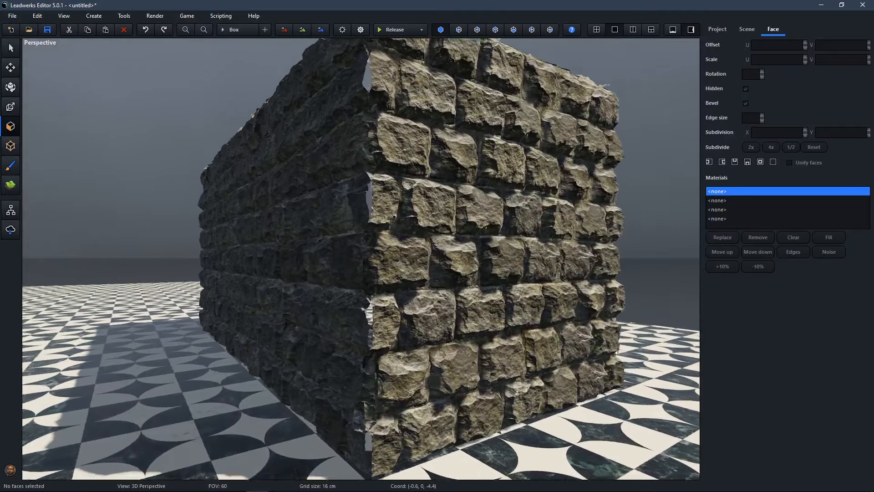
- Circle the rough block to examine its sunlit brick faces against the neater block behind it
key("w")
right_click_drag(455, 325, 337, 296)
key("s")
key("w")
key("d")
key("d")
key("w")
key("a")
key("s")
key("s")
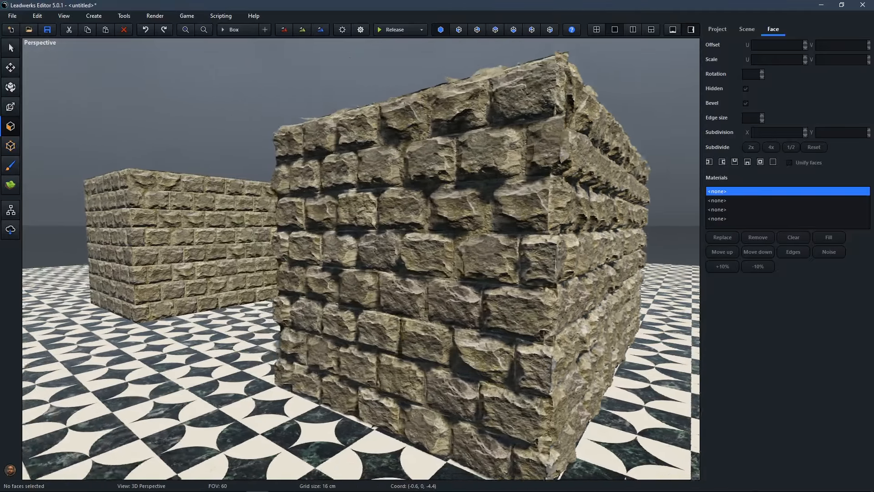
key("w")
key("a")
- Examine the neater block's vertical corner from close below
right_click_drag(347, 291, 428, 123)
key("d")
key("d")
key("w")
key("s")
key("a")
key("w")
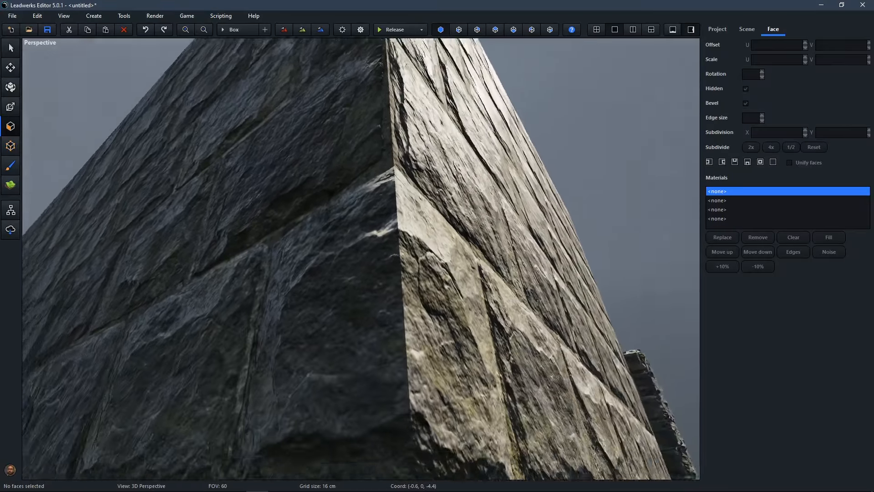
- Compare the rough block's corner joint with the neater block's corner and long brick wall
right_click_drag(428, 123, 282, 136)
key("s")
key("d")
key("w")
key("w")
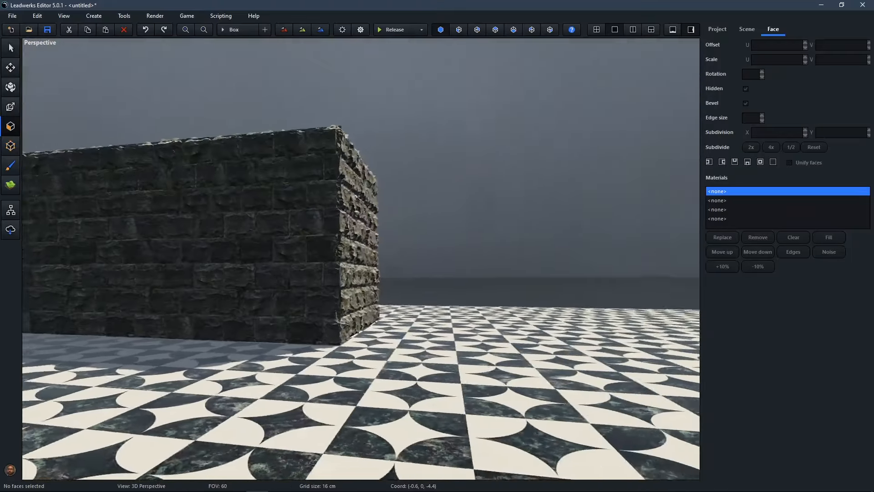
key("w")
right_click_drag(282, 137, 271, 205)
key("s")
right_click_drag(369, 391, 360, 374)
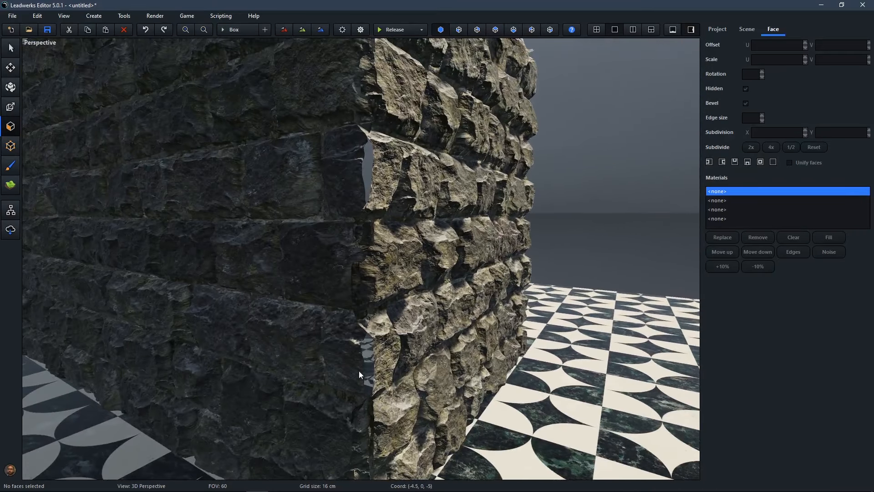
right_click_drag(559, 399, 200, 386)
key("w")
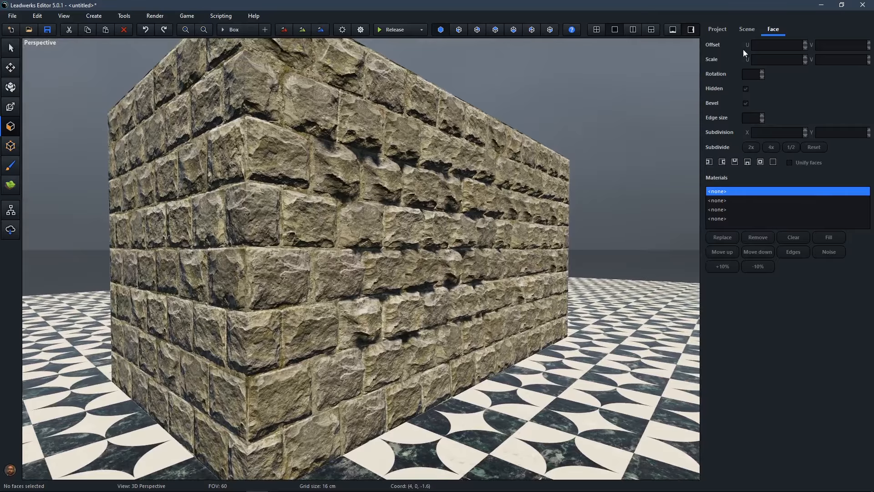
- Open the Bricks076A material from the Brick folder, review its displacement settings and close it
left_click(717, 29)
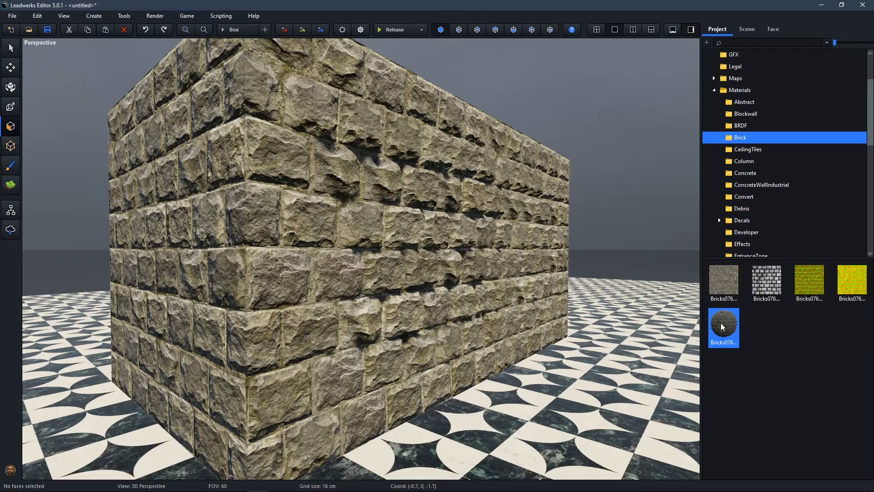
double_click(723, 326)
left_click(541, 153)
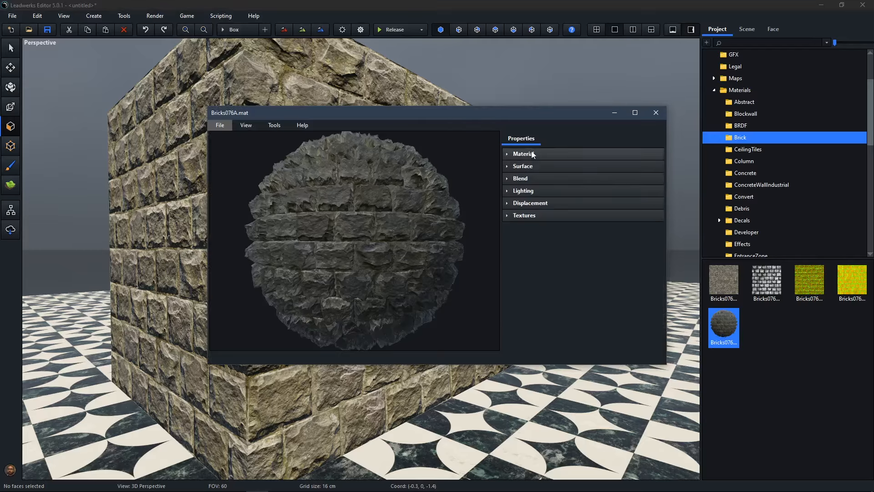
left_click(530, 203)
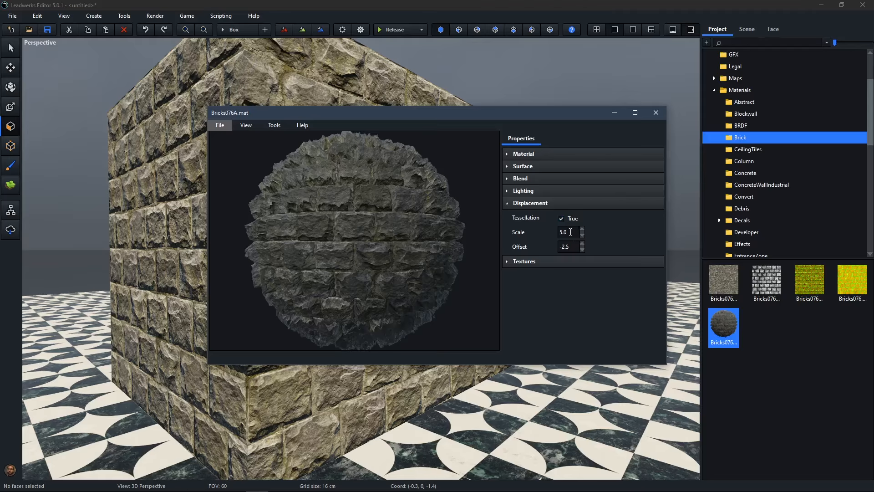
left_click(655, 112)
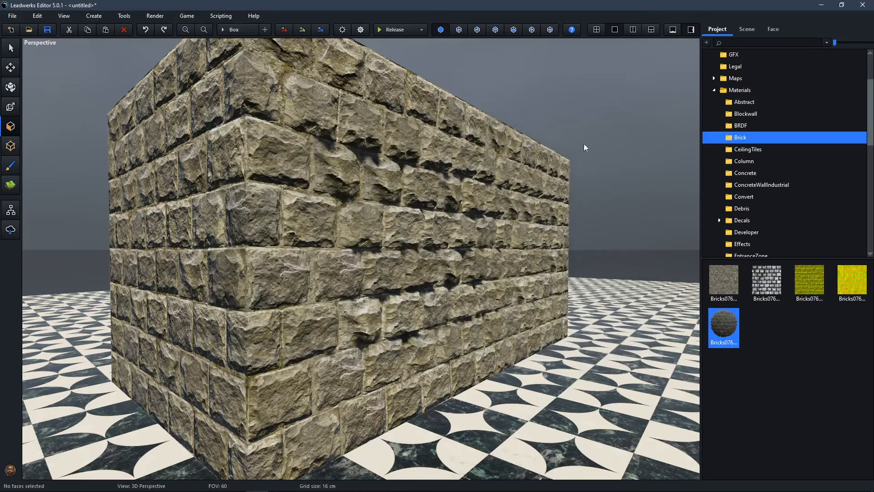
- Review the available Tessellation quality levels in the video options and cancel the dialog
left_click(357, 31)
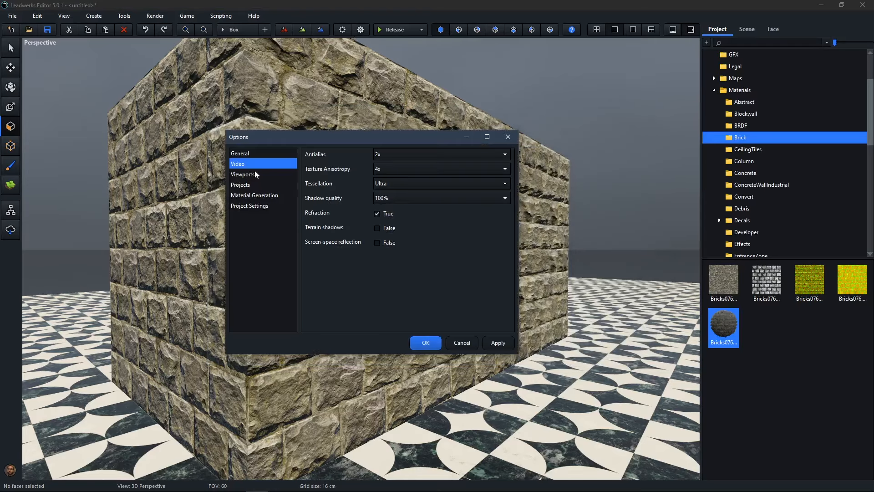
left_click(394, 184)
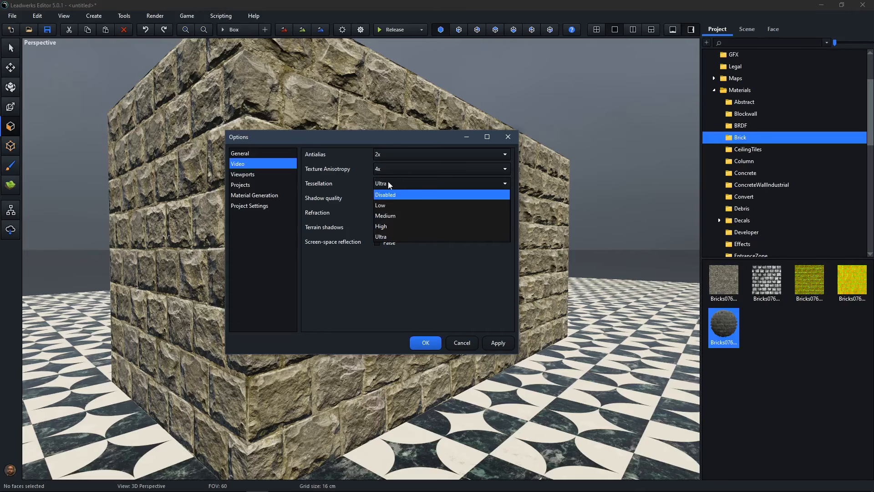
left_click(390, 184)
left_click(462, 342)
right_click_drag(397, 190, 458, 158)
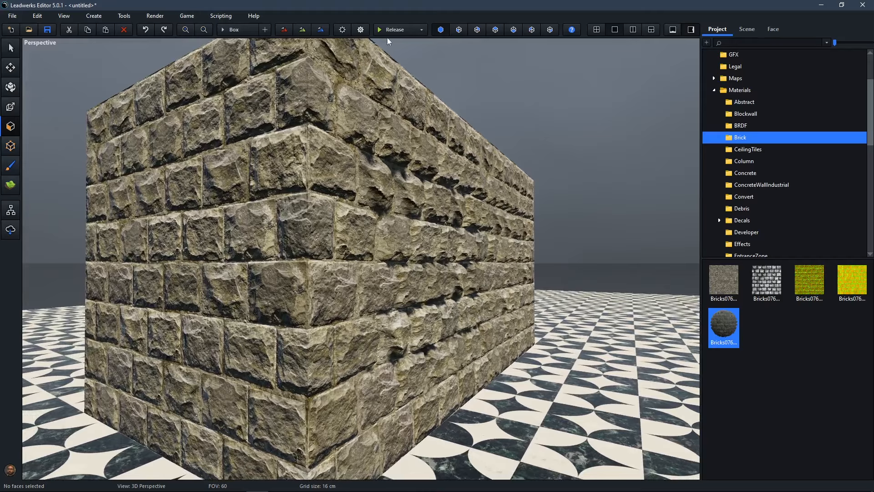
- Try the Tessellation video option at Disabled on the brick wall and restore it to Ultra
left_click(361, 29)
left_click(394, 184)
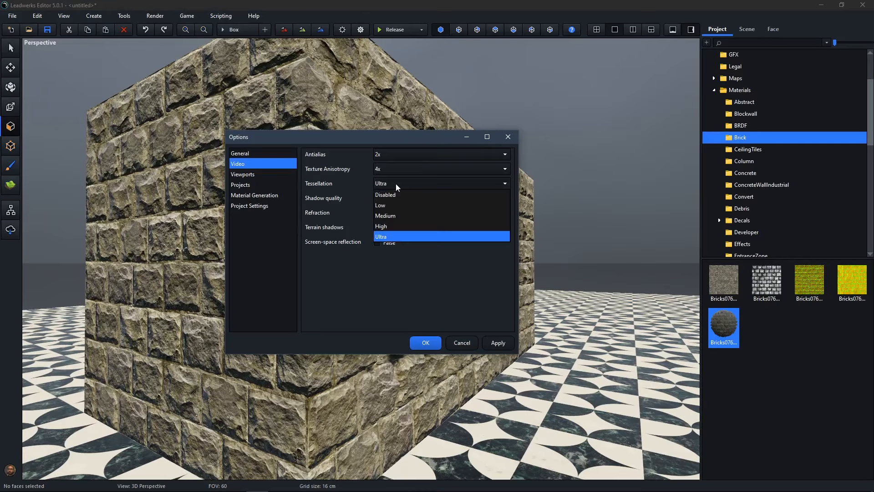
left_click(395, 193)
left_click(496, 343)
left_click_drag(350, 137, 630, 120)
left_click(678, 167)
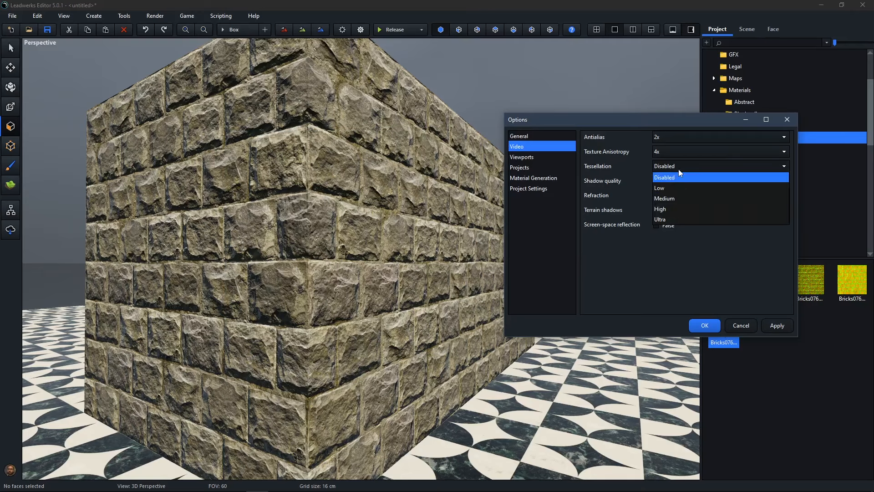
left_click(666, 225)
left_click(704, 325)
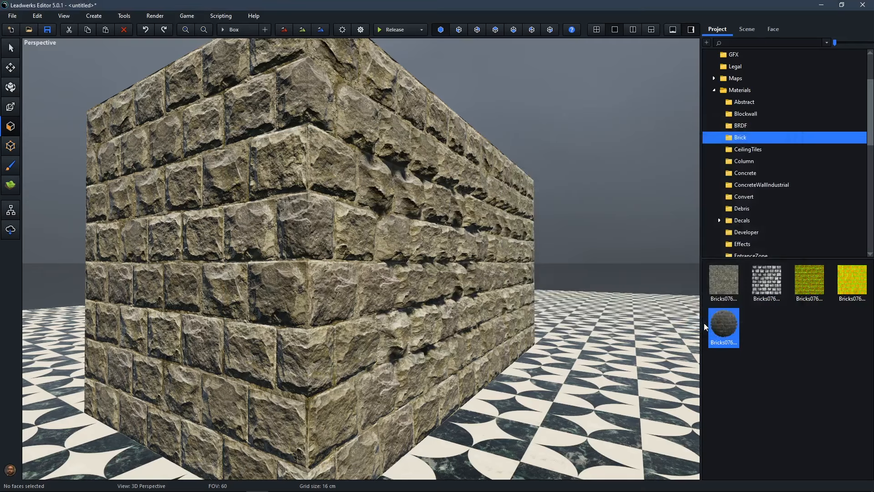
- Select the long side face of the neater brick block and examine its subdivision grid
scroll(361, 258, "up", 5)
right_click_drag(357, 209, 357, 209)
key("s")
right_click_drag(435, 221, 458, 245)
key("d")
key("s")
key("a")
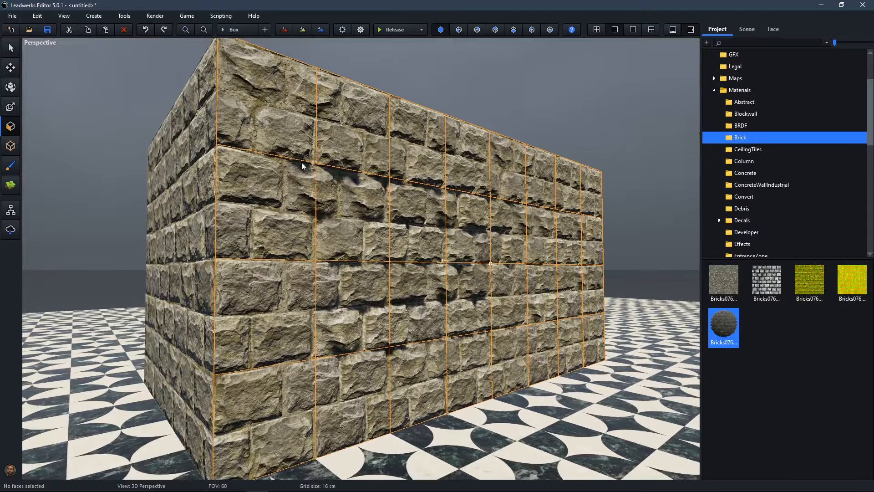
key("a")
right_click_drag(307, 212, 307, 212)
key("d")
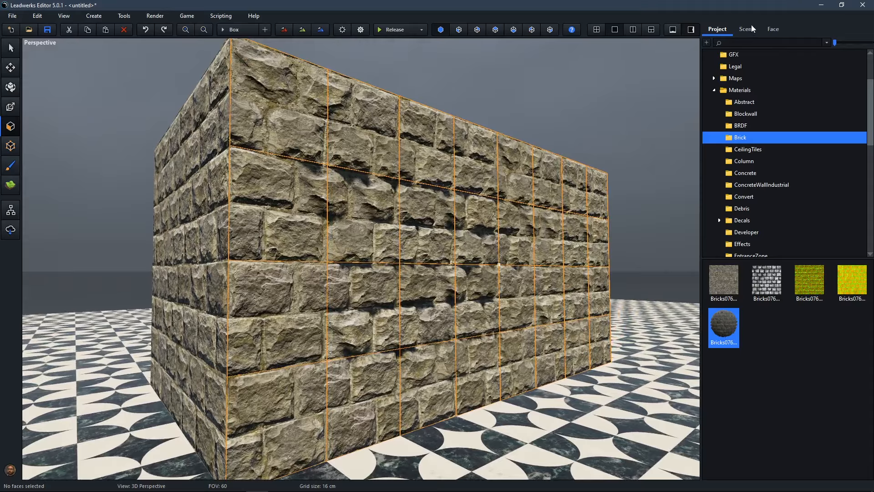
- Reset the selected wall face's subdivision and compare its surface with the rough block's displaced faces
left_click(777, 29)
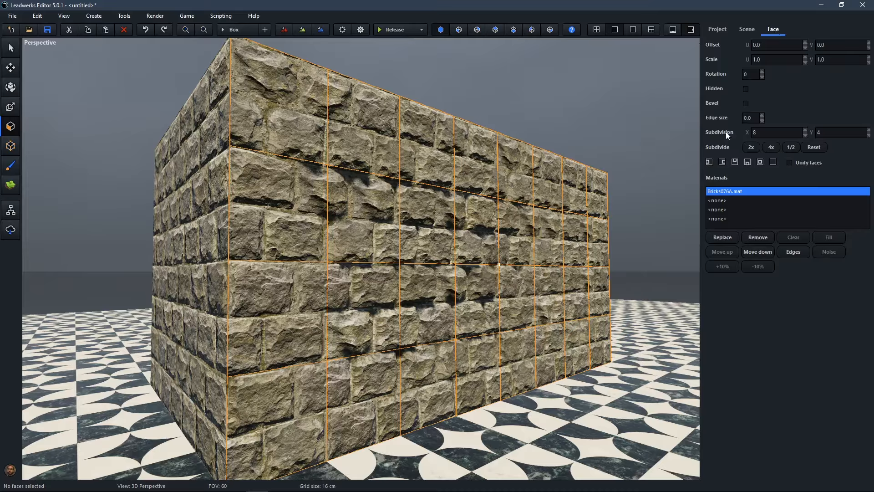
left_click(817, 148)
right_click_drag(536, 222, 315, 113)
key("w")
key("s")
key("s")
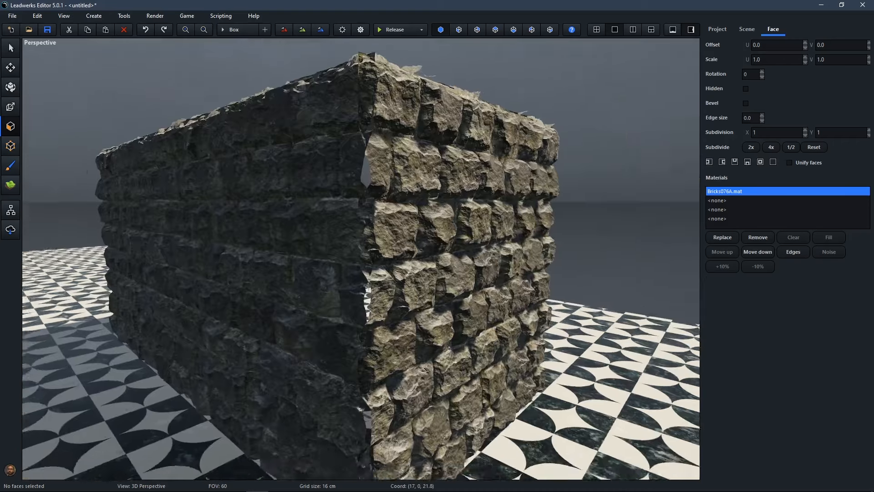
key("w")
key("s")
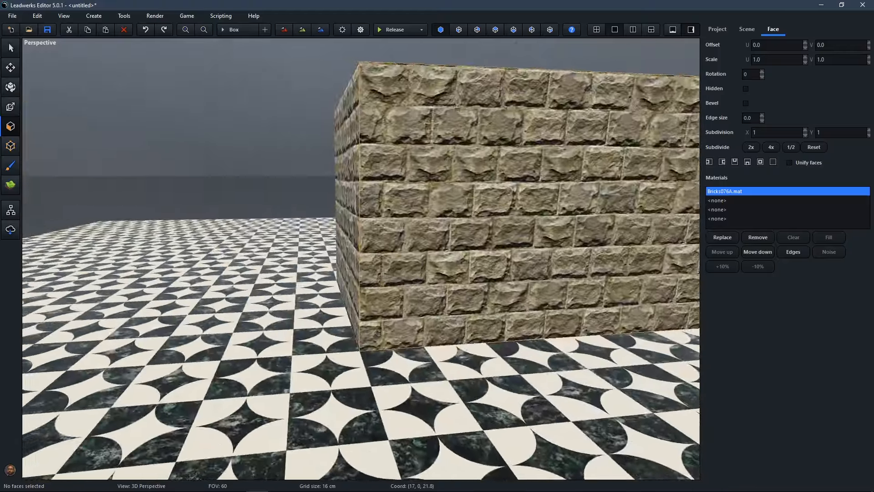
key("w")
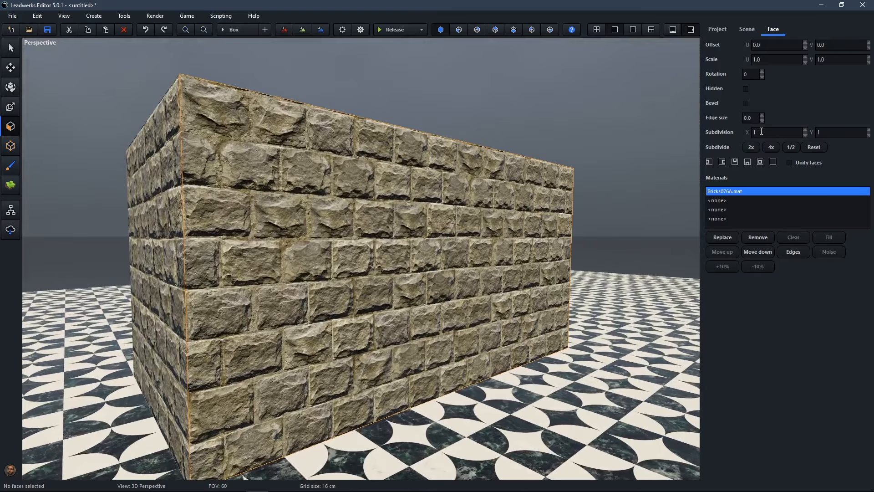
- Set the wall face's subdivision to 8 in X and 4 in Y
type("8")
key("Return")
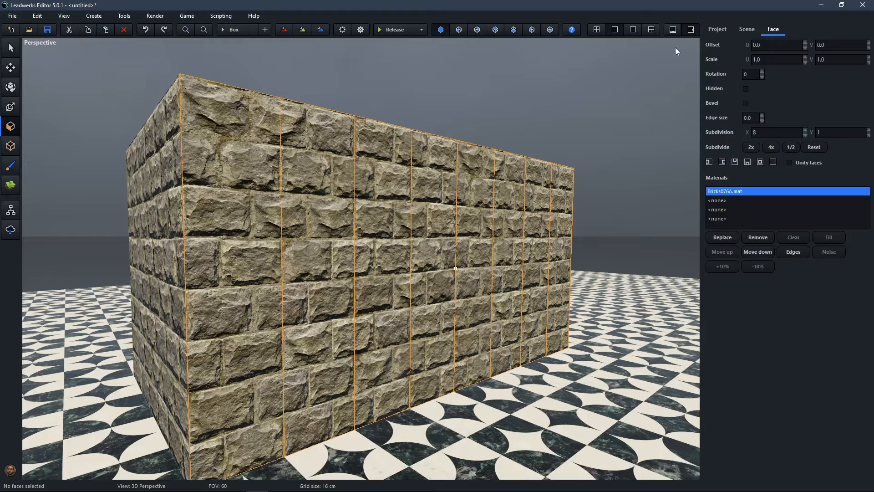
left_click(829, 133)
key("Return")
- Examine the subdivided wall's displacement near its border and set the face's edge size to 3
right_click_drag(391, 89, 346, 124)
key("w")
key("a")
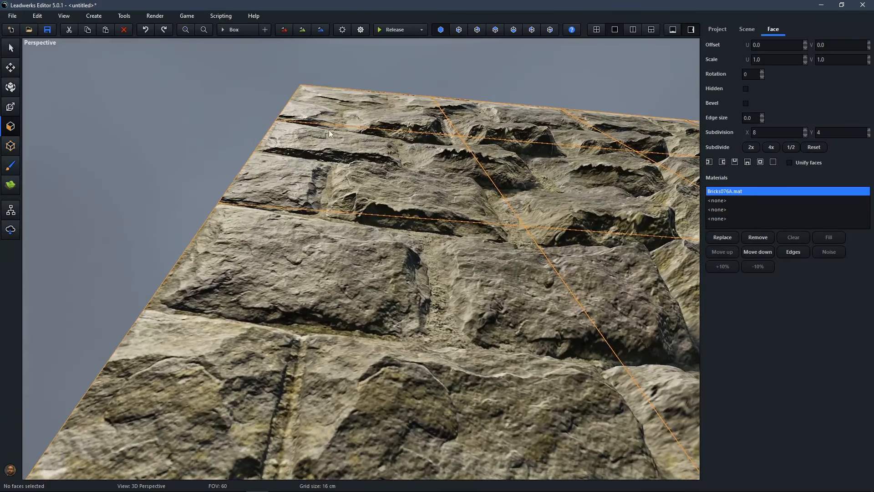
right_click_drag(272, 255, 281, 305)
key("s")
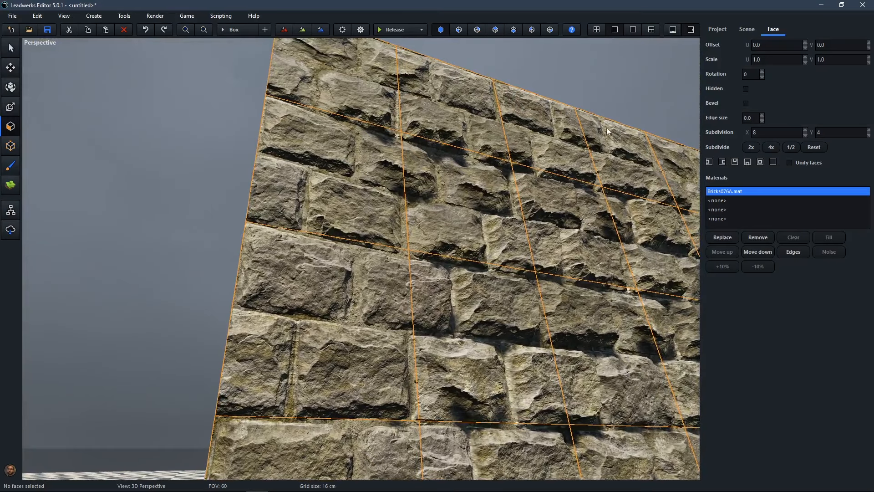
left_click(765, 114)
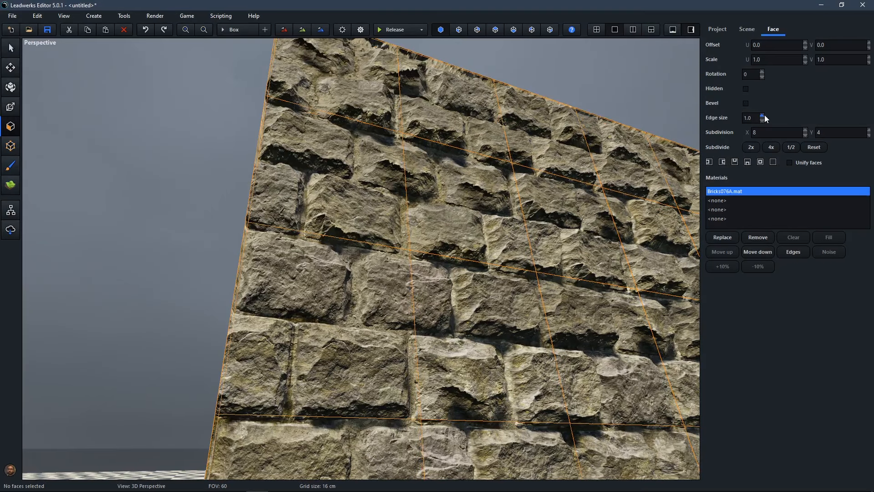
left_click(764, 115)
left_click(764, 114)
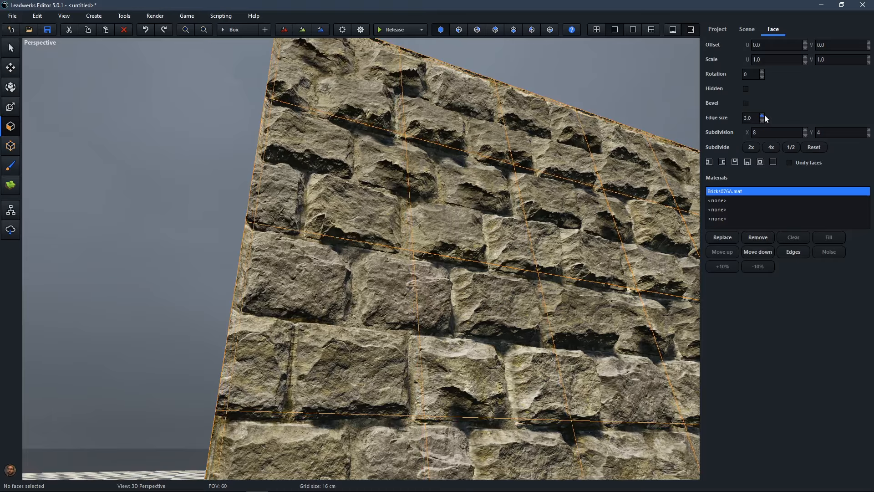
- Deselect the wall face and examine the brick block's vertical corner where the displaced side wall meets the end face
right_click_drag(456, 208, 450, 178)
key("w")
key("s")
key("s")
key("a")
key("a")
key("d")
key("Escape")
key("s")
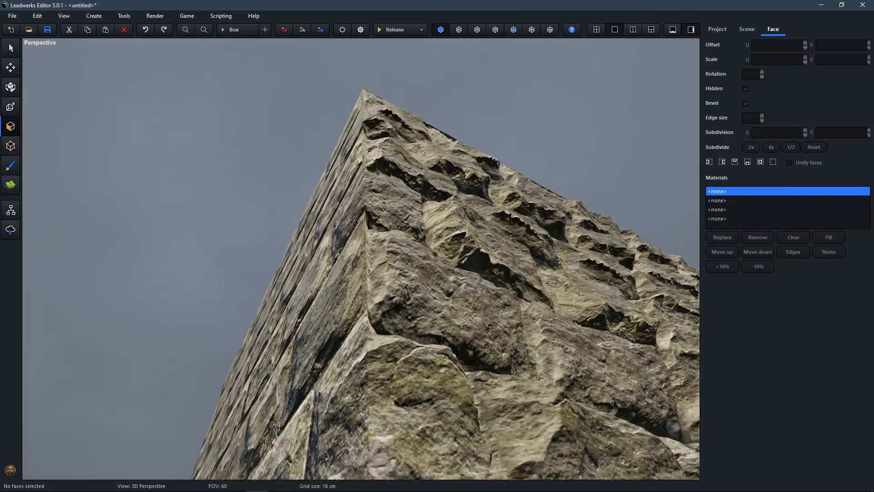
right_click_drag(451, 178, 528, 237)
key("s")
key("w")
key("a")
key("d")
key("a")
key("s")
key("d")
- Set the edge size of the block's end face to 3
left_click(304, 255)
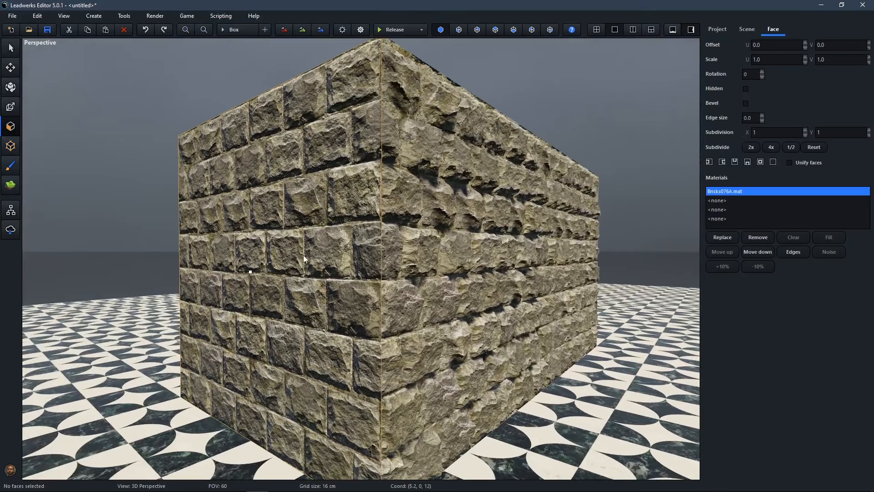
left_click(762, 115)
left_click(762, 115)
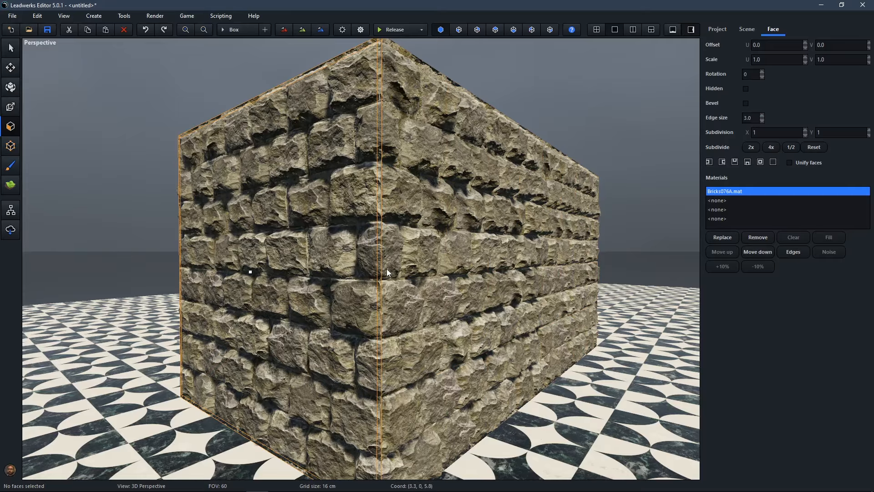
- Align the brick texture of the long side face and the end face at their shared corner
left_click(407, 272)
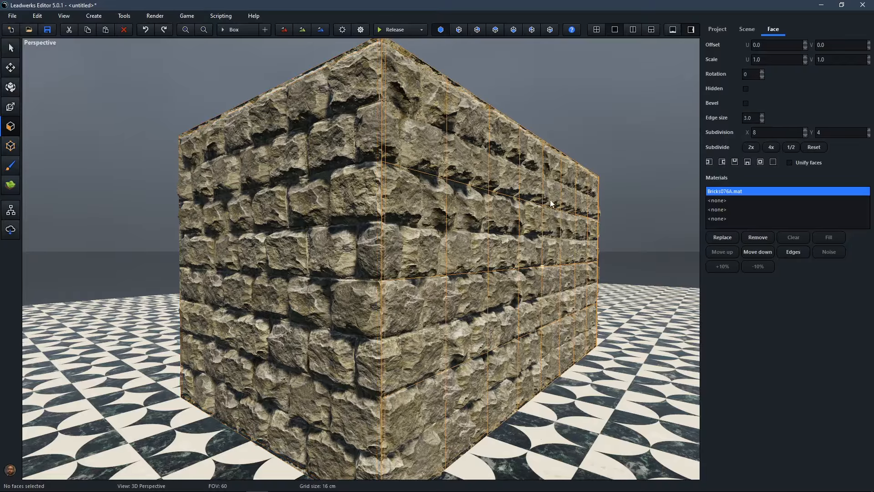
right_click_drag(541, 211, 567, 209)
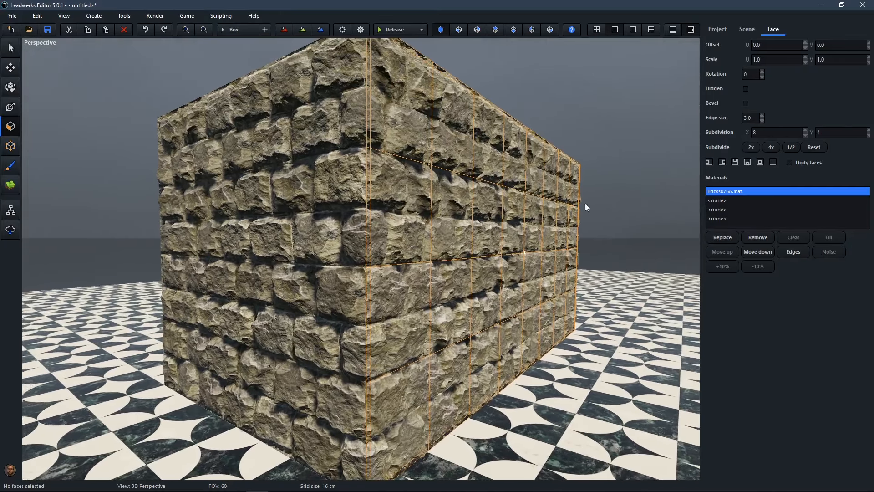
left_click(710, 165)
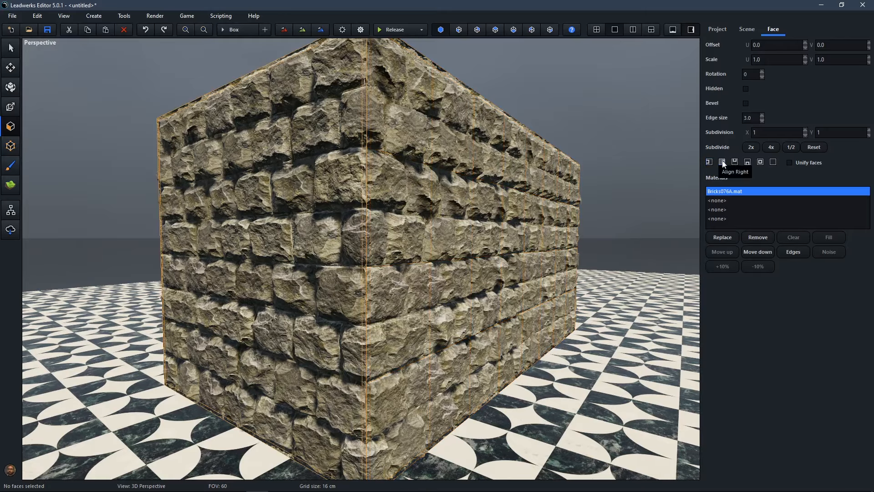
left_click(114, 181)
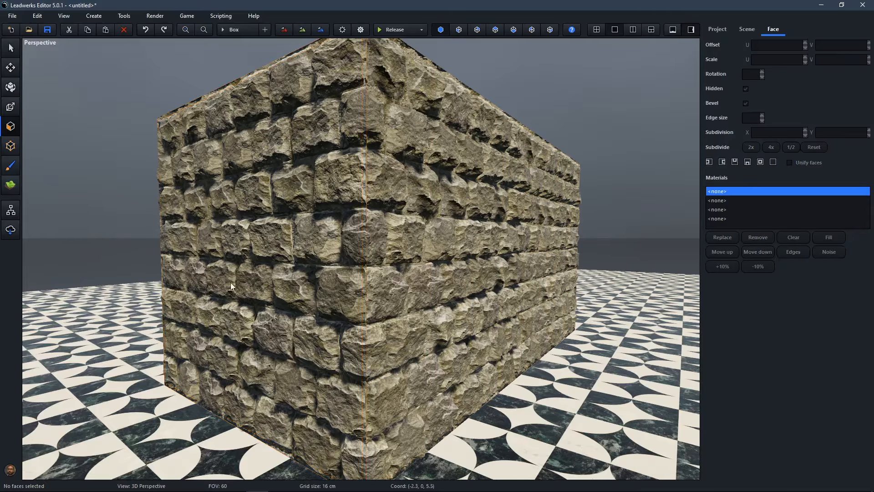
- Select both faces meeting at the corner, enable their bevel and clear the selection
right_click_drag(337, 239, 360, 258)
left_click(360, 259)
left_click(460, 237, "ctrl")
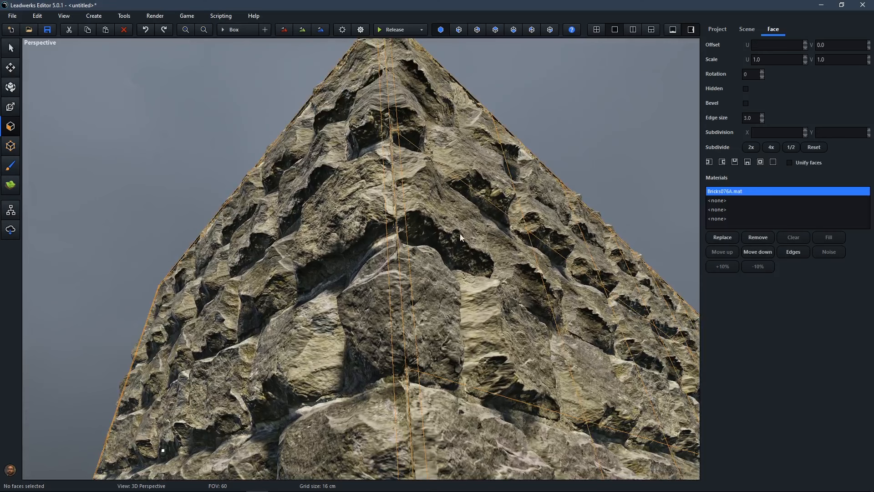
left_click(745, 104)
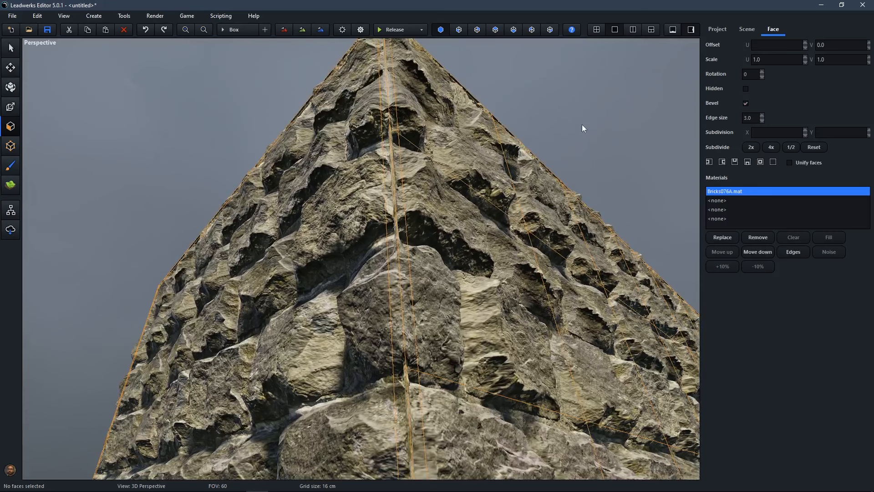
left_click(746, 104)
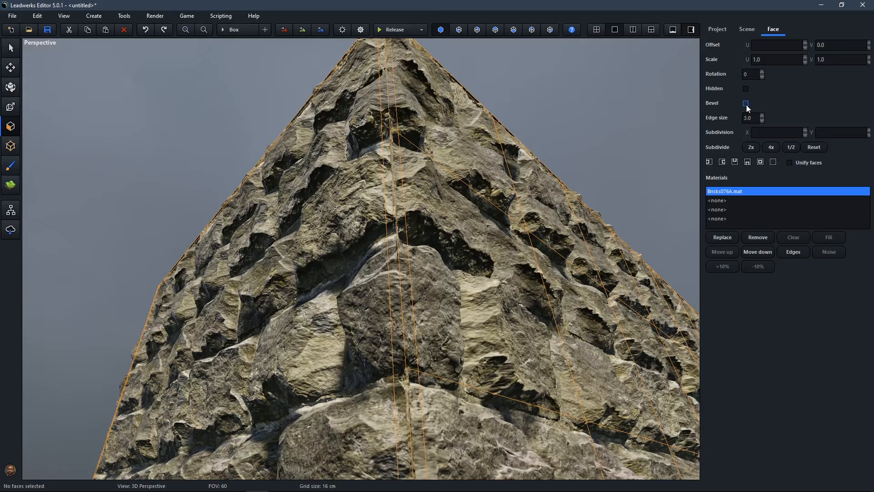
left_click(746, 103)
left_click(556, 94)
- Examine the beveled seam along the full height of the block's corner, from its upper end to the floor
mouse_move(479, 157)
right_mouse_down()
mouse_move(487, 171)
mouse_move(474, 107)
mouse_move(474, 171)
right_mouse_up()
key("w")
key("s")
key("w")
right_click_drag(360, 169, 341, 186)
key("s")
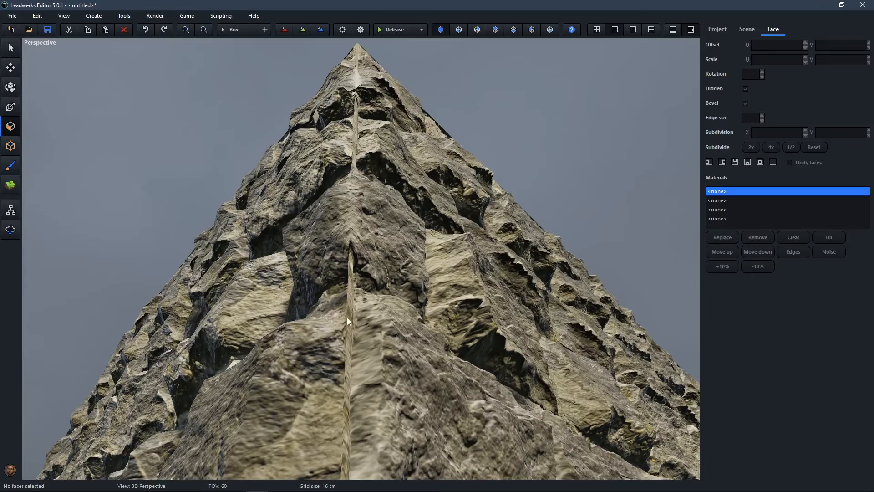
right_click_drag(356, 274, 350, 335)
key("s")
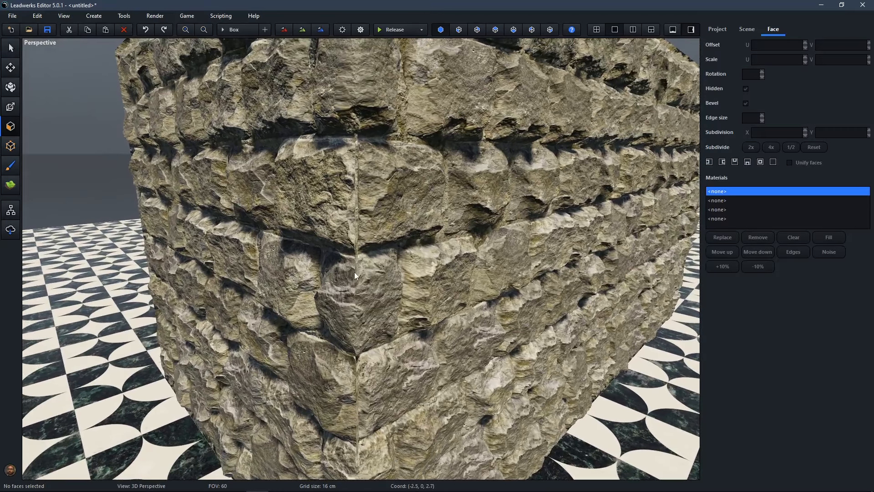
right_click_drag(352, 376, 356, 448)
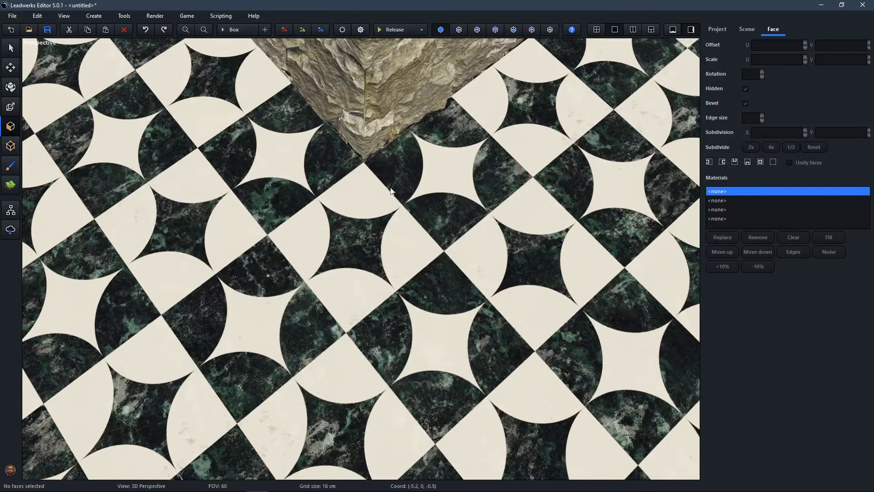
right_click_drag(353, 229, 345, 209)
key("s")
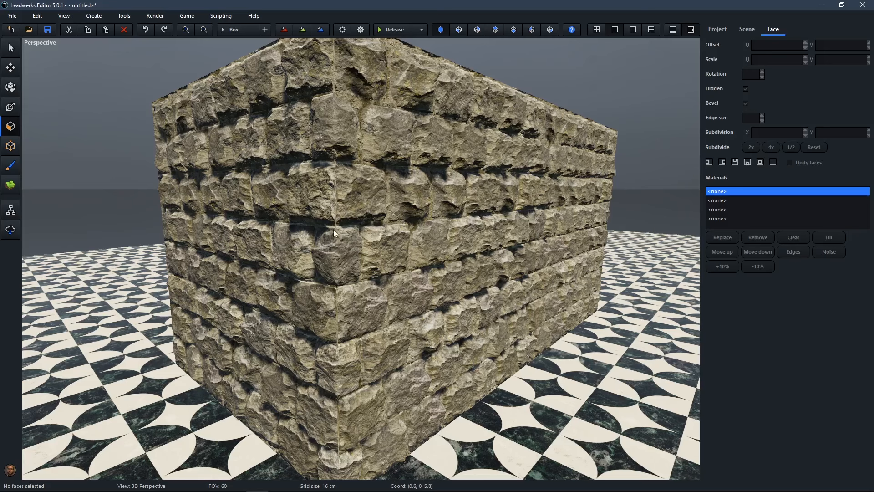
- Select the two adjoining faces, switch to vertex editing and pick the vertices along their shared corner edge
left_click(326, 202)
left_click(359, 217, "ctrl")
left_click(10, 145)
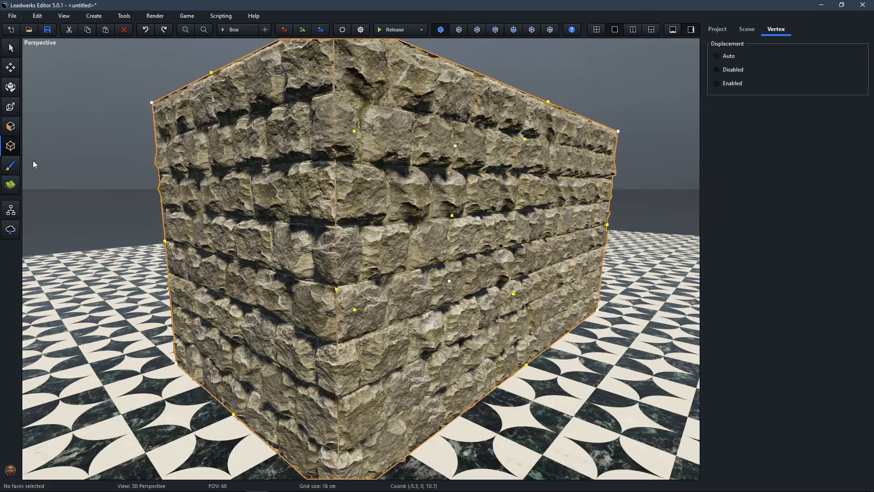
right_click_drag(339, 204, 339, 187)
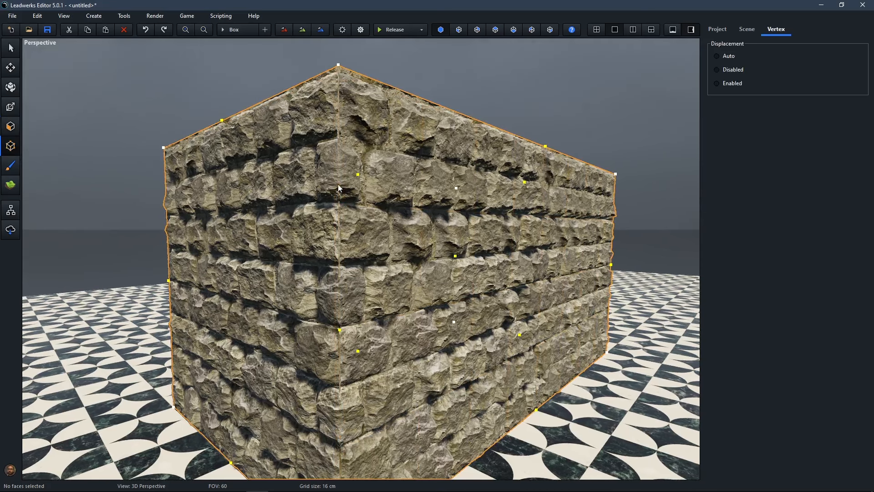
left_click(338, 65)
right_click_drag(365, 319, 355, 315)
key("d")
right_click_drag(370, 282, 360, 361)
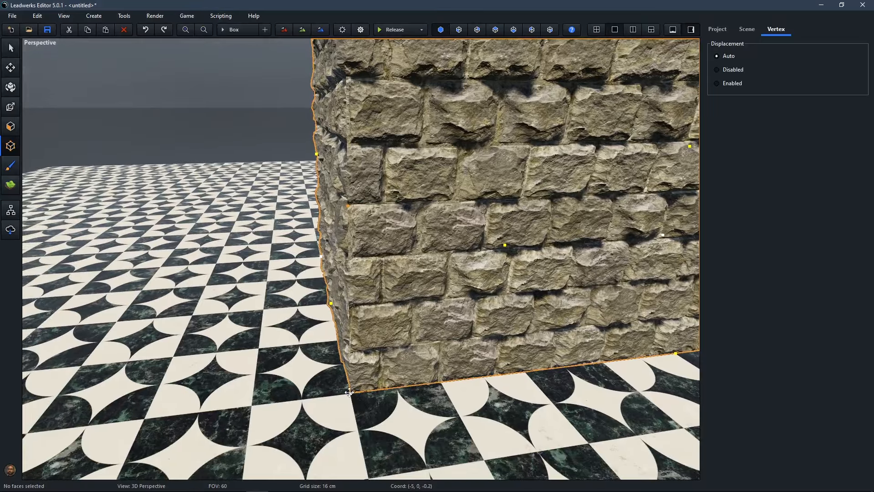
key("a")
- Set the displacement of the selected corner vertices to Enabled and clear the selection
right_click_drag(536, 175, 592, 100)
key("w")
key("s")
key("d")
key("w")
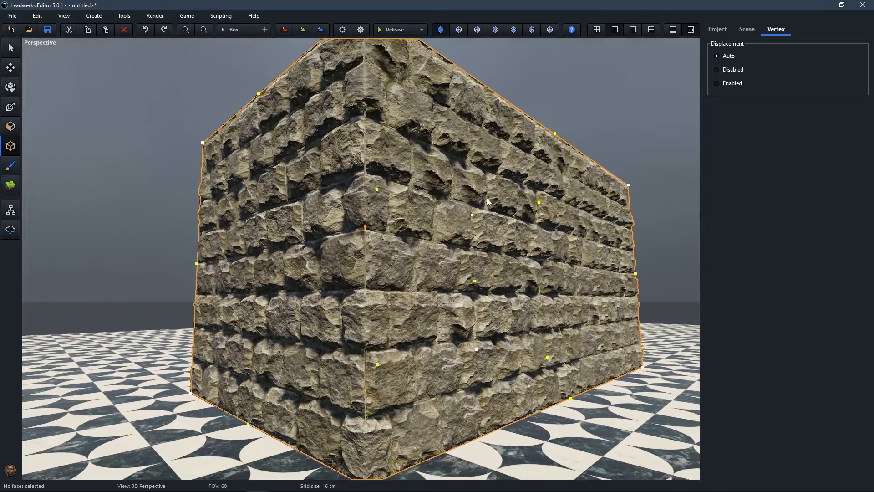
right_click_drag(452, 236, 474, 159)
key("w")
key("w")
key("s")
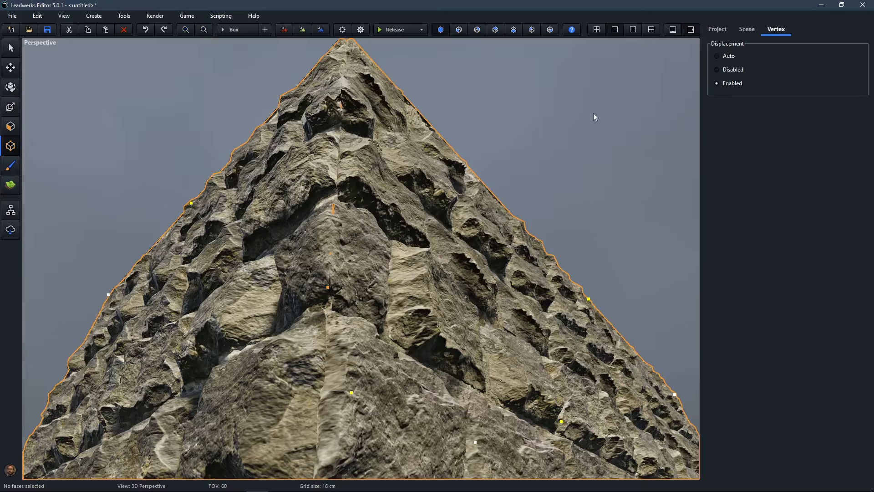
left_click(572, 107)
- Examine the displaced corner up close and compare the brick blocks from a distance
mouse_move(559, 132)
right_mouse_down()
mouse_move(523, 136)
mouse_move(523, 255)
mouse_move(541, 267)
mouse_move(515, 255)
mouse_move(507, 195)
mouse_move(536, 162)
mouse_move(542, 167)
mouse_move(524, 183)
mouse_move(538, 198)
mouse_move(656, 198)
mouse_move(644, 196)
mouse_move(667, 214)
mouse_move(633, 197)
mouse_move(649, 201)
mouse_move(644, 174)
mouse_move(654, 172)
mouse_move(615, 181)
mouse_move(310, 179)
mouse_move(474, 175)
mouse_move(538, 200)
mouse_move(556, 133)
right_mouse_up()
key("s")
key("s")
key("d")
key("w")
key("a")
key("w")
key("s")
key("w")
key("s")
key("d")
key("w")
key("s")
- Set the video option Tessellation to Disabled, apply it and view the block's corner without displacement
left_click(361, 30)
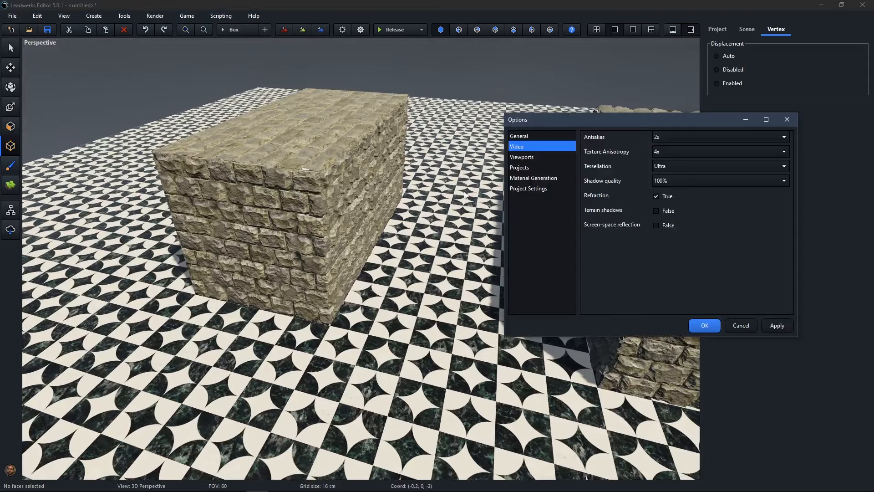
left_click(522, 157)
left_click(528, 146)
left_click(681, 166)
left_click(677, 177)
left_click(775, 325)
right_click_drag(661, 364, 619, 371)
key("s")
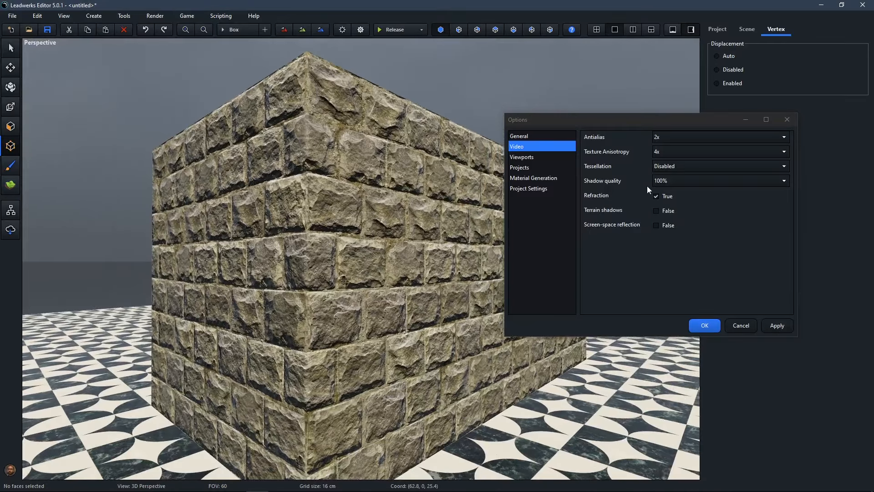
- Set the Tessellation video option back to Ultra and accept the options
left_click(672, 166)
left_click(666, 218)
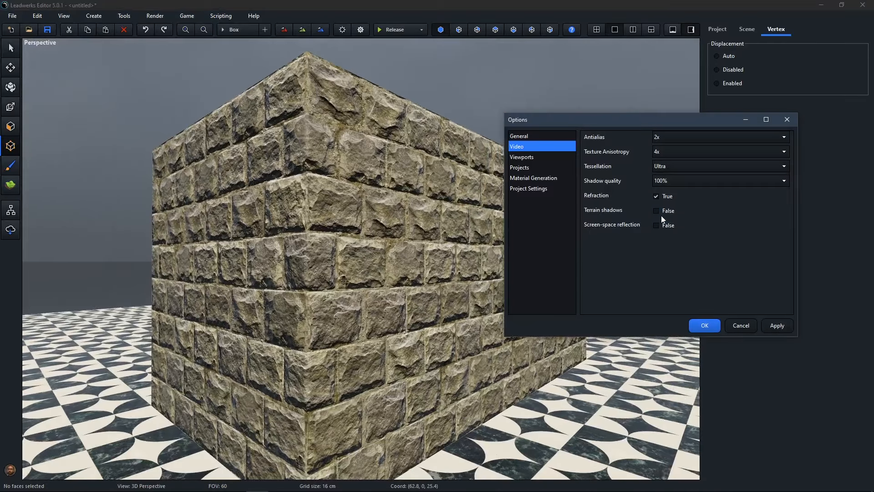
left_click(705, 326)
- Examine the block's walls and corner bricks from several sides and distances with tessellation on
key("w")
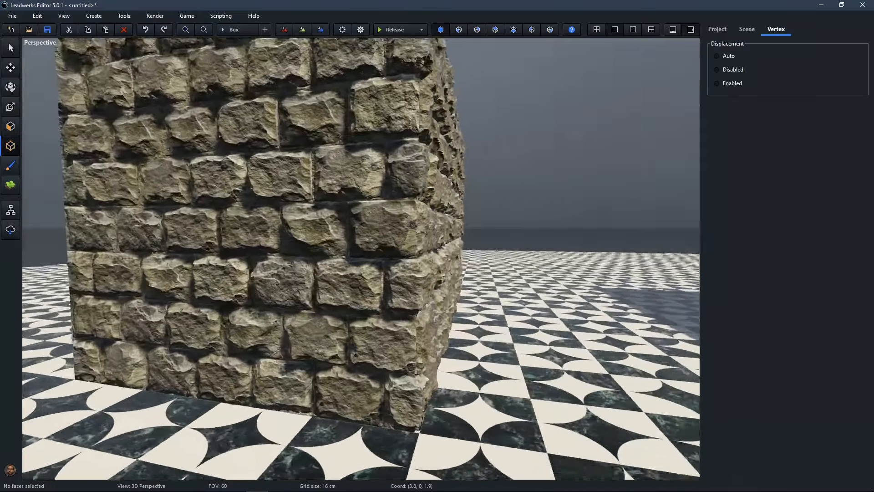
key("w")
key("s")
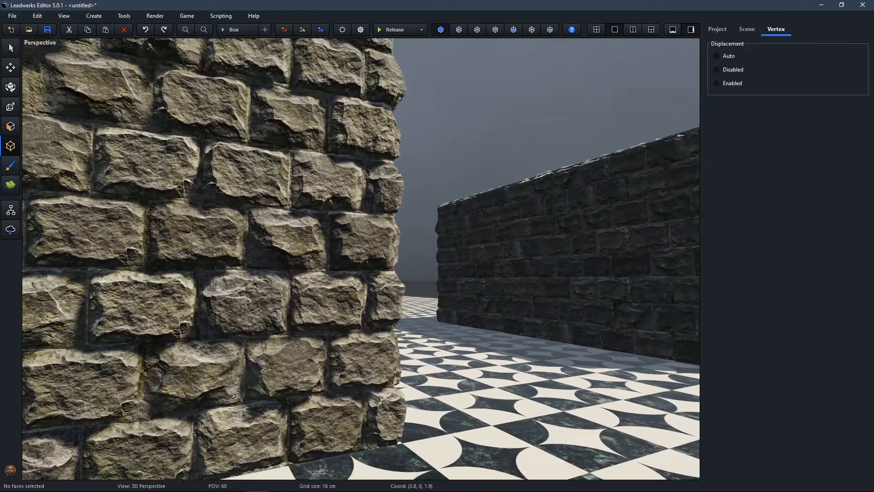
key("s")
key("d")
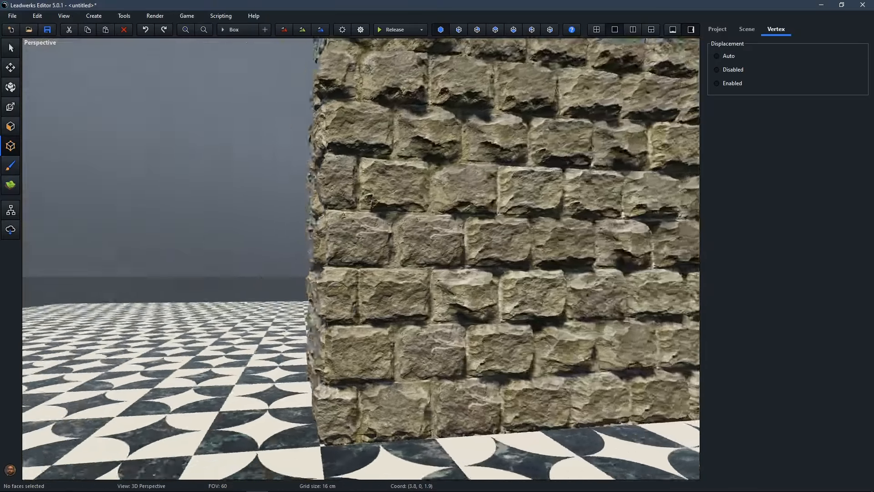
key("w")
key("w")
key("s")
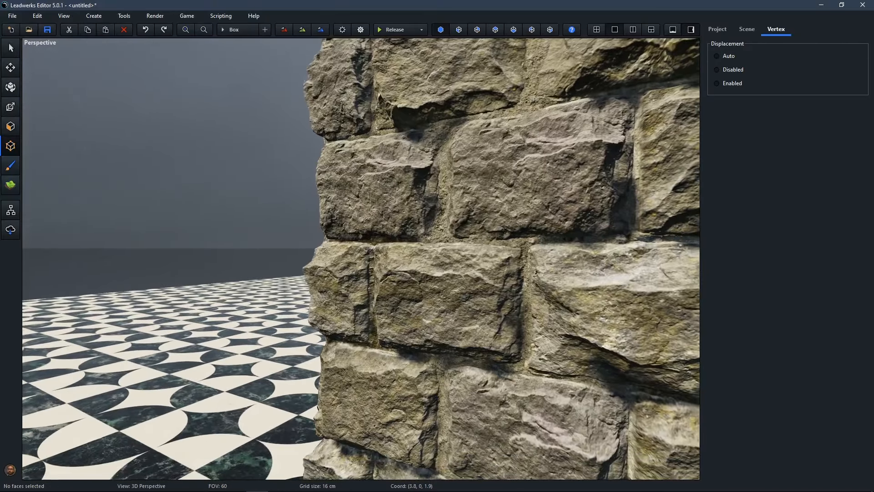
key("s")
key("a")
key("w")
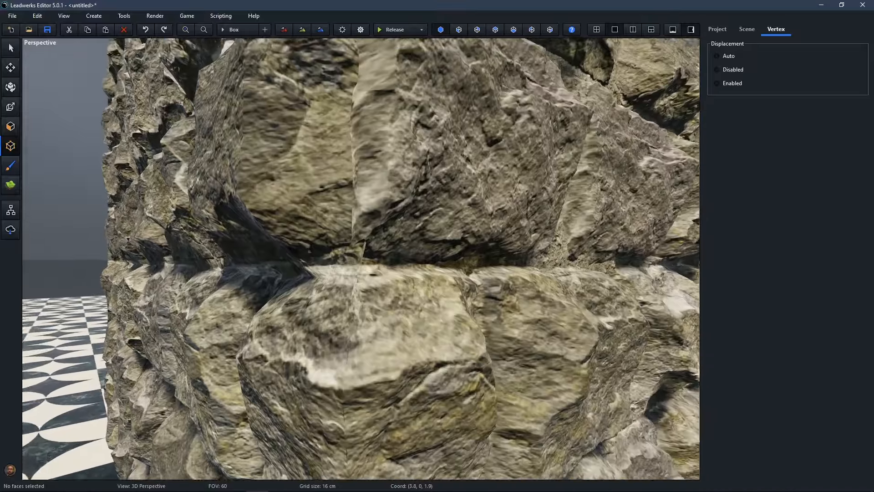
key("s")
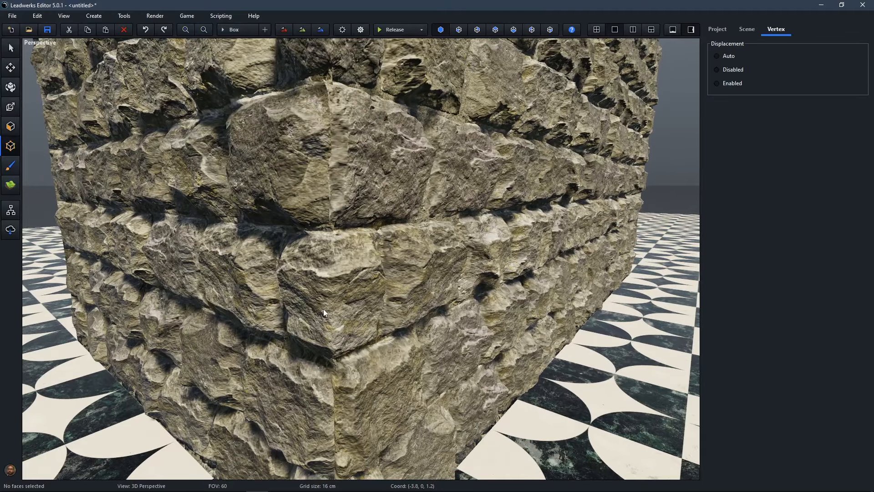
mouse_move(343, 339)
right_mouse_down()
mouse_move(205, 323)
mouse_move(196, 305)
mouse_move(342, 339)
right_mouse_up()
- Switch to face editing, shift the brick texture of both adjoining faces to a U offset of 1.5, and deselect them
left_click(10, 127)
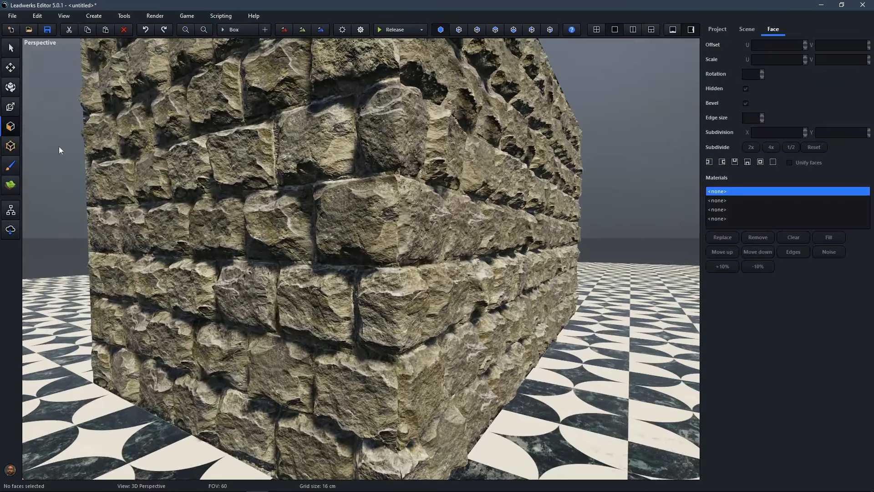
left_click(464, 222)
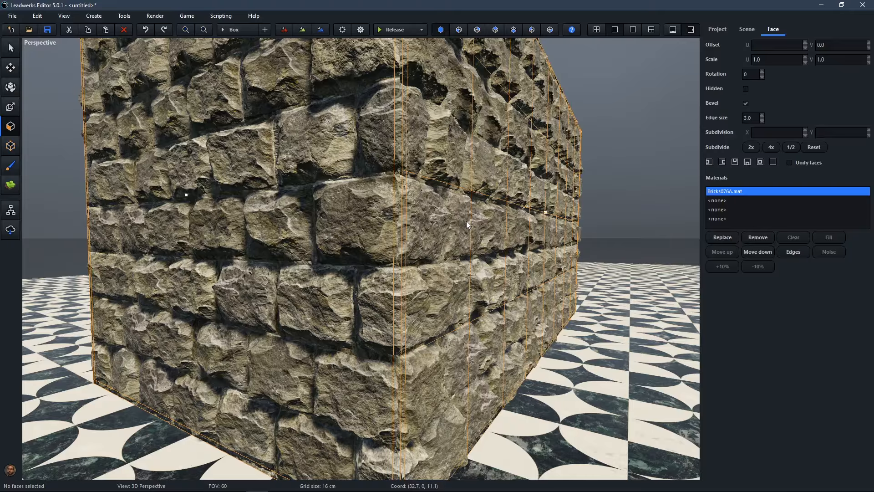
left_click(806, 43)
left_click(805, 43)
left_click(806, 43)
left_click(805, 43)
left_click(805, 43)
left_click(806, 43)
left_click(805, 43)
left_click(805, 43)
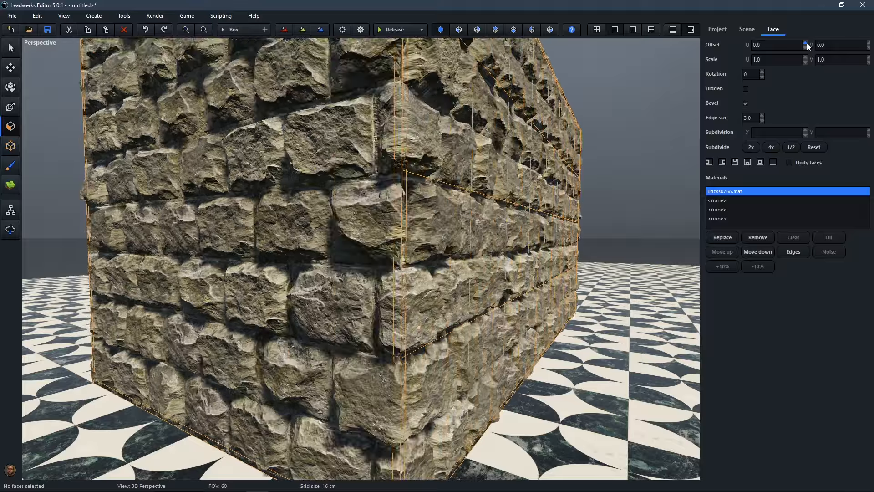
left_click(806, 44)
left_click(806, 43)
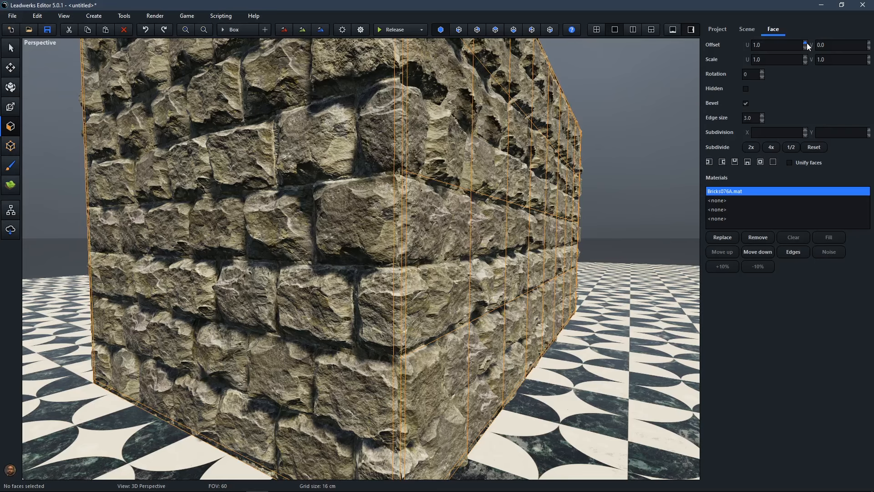
left_click(805, 43)
left_click(805, 44)
left_click(806, 43)
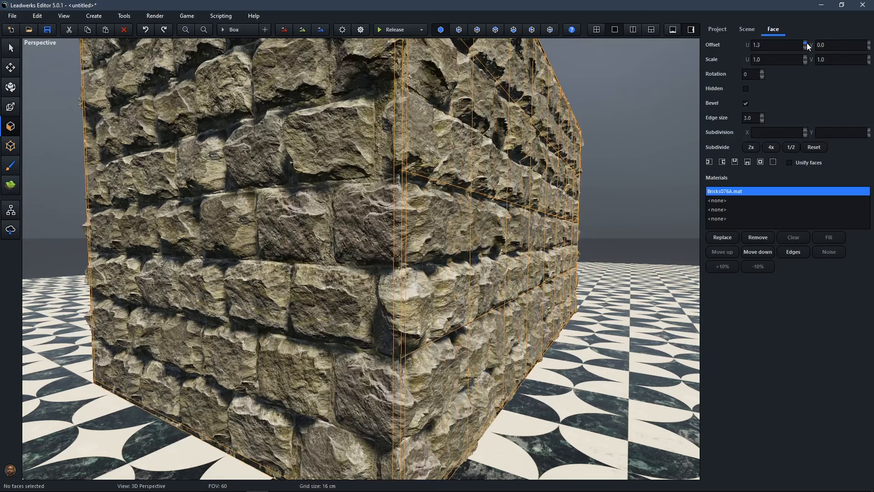
left_click(805, 43)
left_click(806, 43)
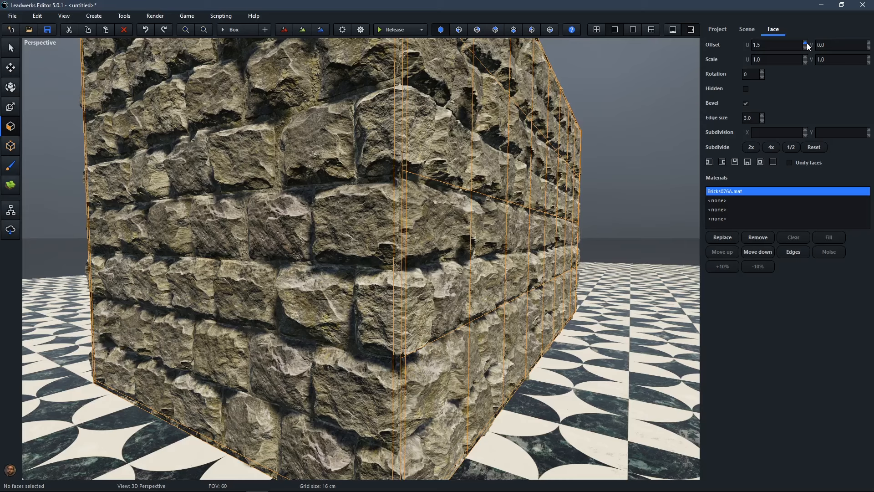
left_click(629, 165)
right_click_drag(576, 235, 575, 261)
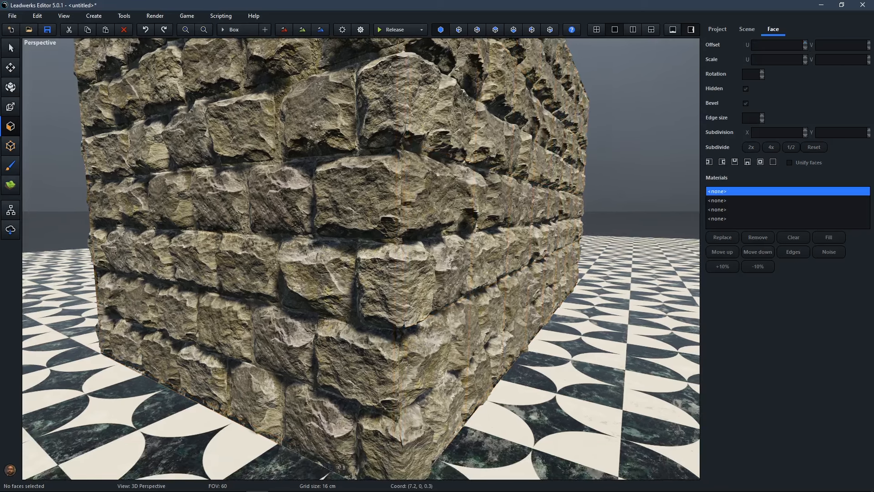
- Examine the shifted brick texture along the block's walls and corners up close, and view both blocks from above
key("d")
right_click_drag(401, 299, 394, 254)
key("w")
key("s")
key("a")
key("w")
key("a")
key("s")
key("w")
key("s")
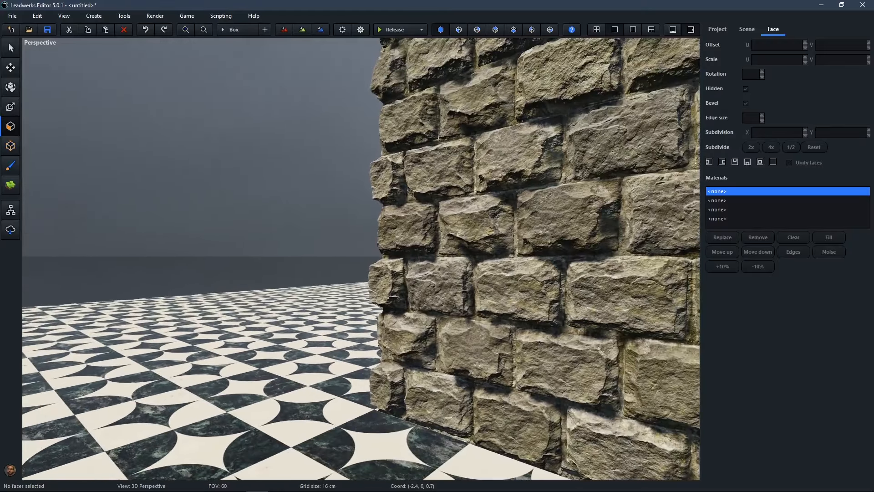
right_click_drag(345, 135, 538, 237)
key("a")
key("a")
key("d")
key("s")
key("w")
key("s")
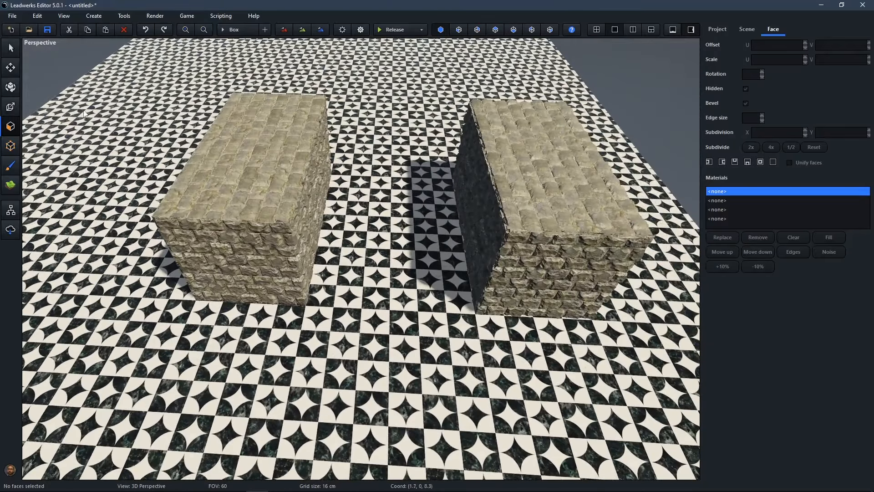
- In the four-view layout, outline a box 256 cm wide, 512 cm long and 256 cm high beside the existing blocks
left_click(235, 31)
key("w")
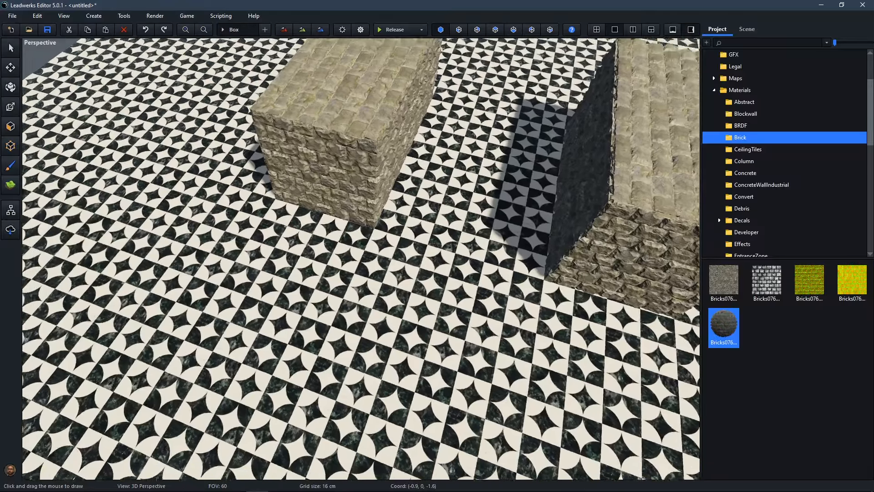
key("s")
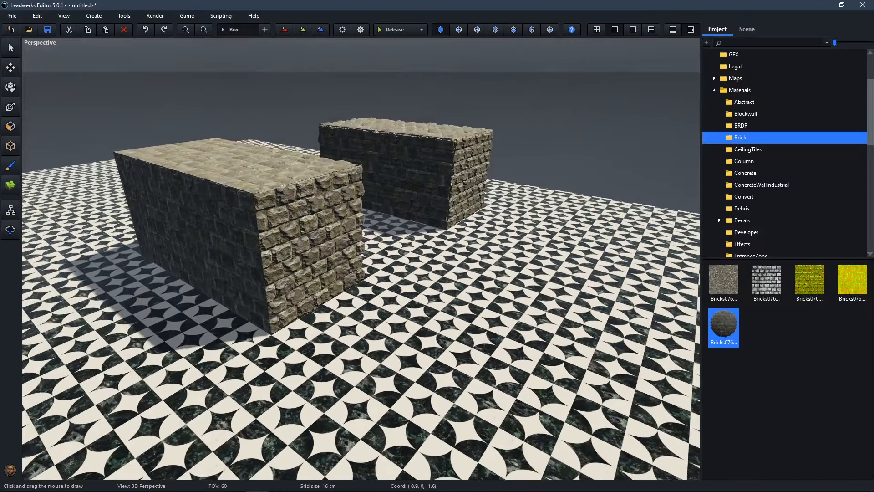
left_click(597, 30)
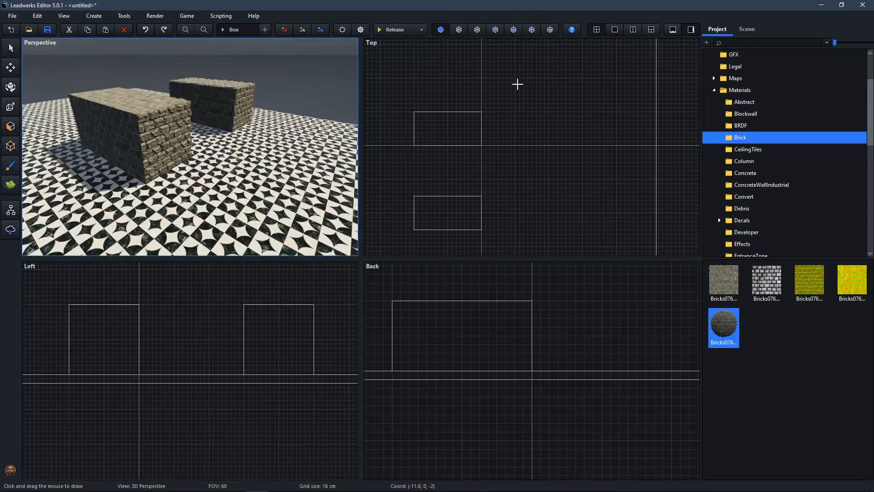
left_click_drag(514, 78, 548, 139)
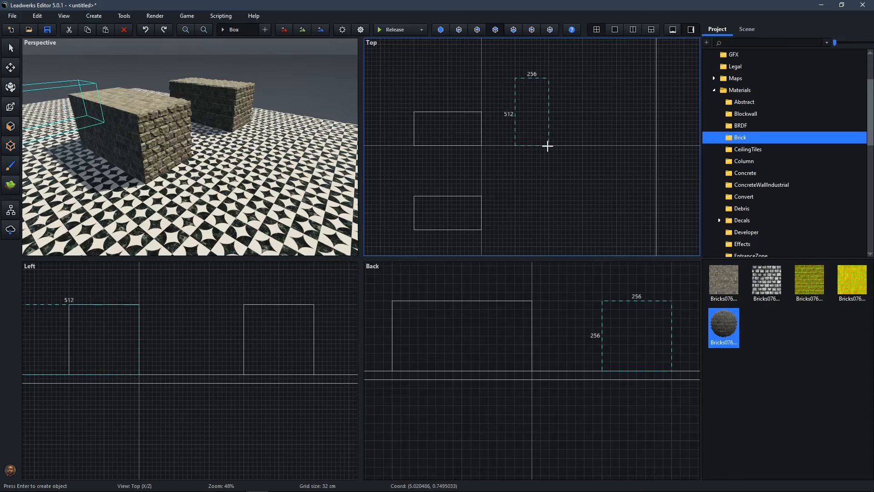
right_click(624, 339)
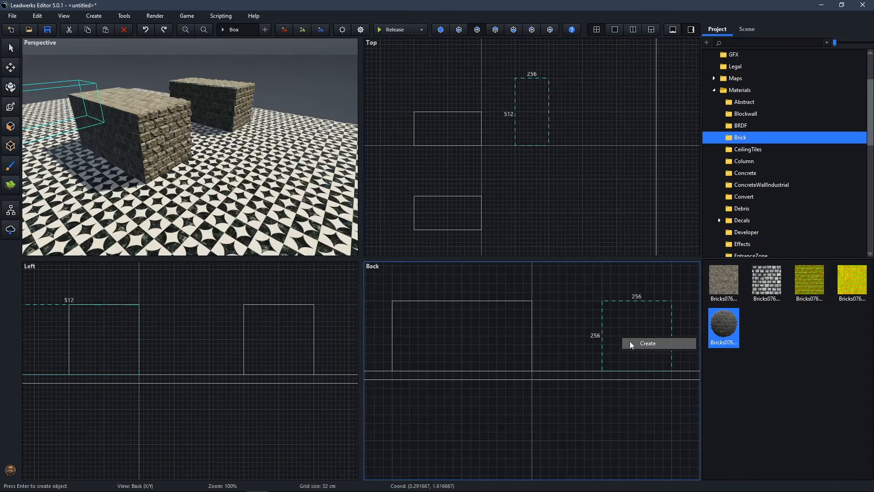
- Create the box flush against the end of the existing brick block and lengthen it to 768 cm
left_click_drag(539, 126, 504, 128)
right_click(501, 101)
left_click(519, 107)
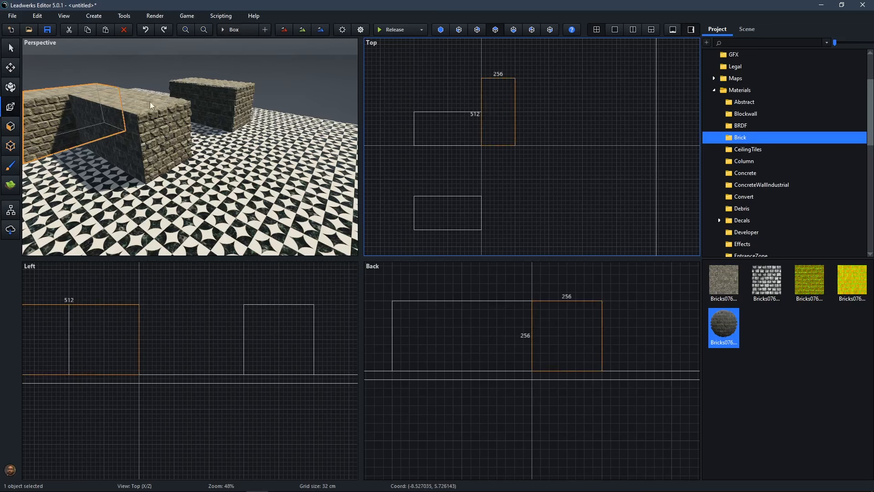
right_click_drag(500, 90, 506, 181)
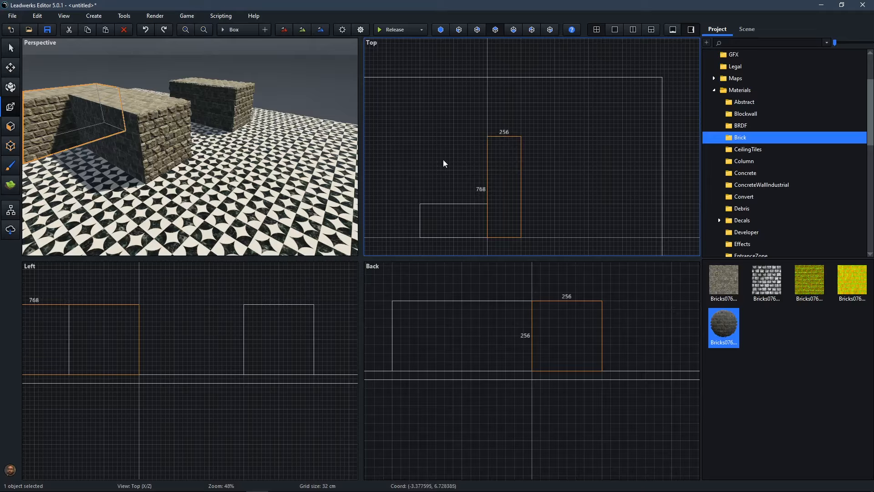
- Return to a single perspective view and select the two adjoining brick blocks
right_click_drag(334, 183, 206, 181)
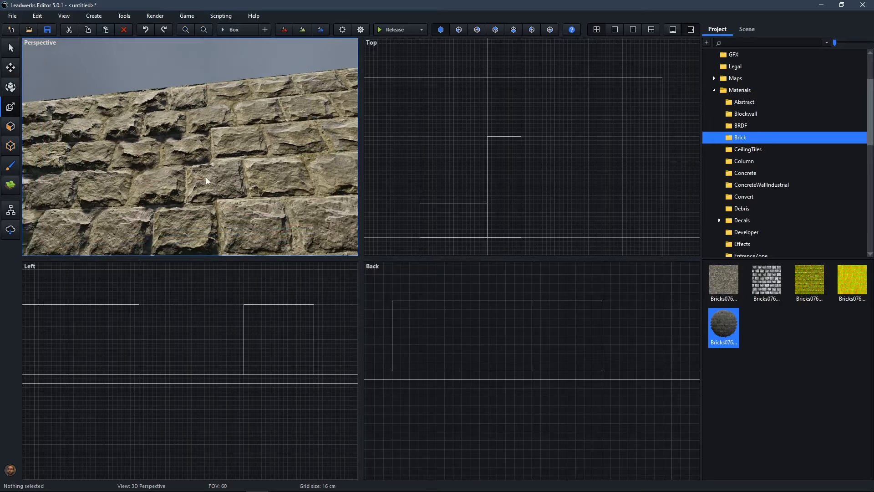
right_click(236, 219)
mouse_move(288, 278)
left_click(321, 278)
key("s")
right_click_drag(410, 255, 445, 282)
left_click(446, 281)
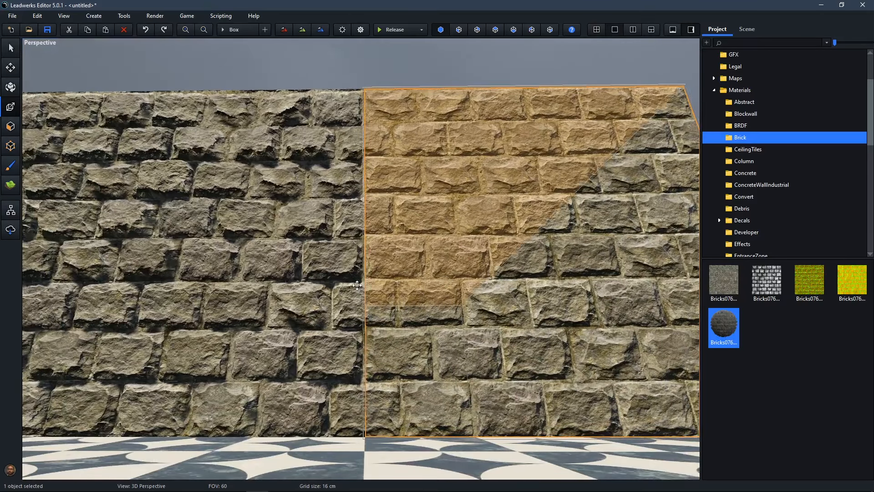
left_click(264, 290)
- Switch to face editing and subdivide the new block's face that continues the existing wall into a 4 by 4 grid
key("d")
right_click_drag(320, 306, 236, 280)
key("d")
key("a")
key("d")
key("a")
key("s")
key("w")
left_click(10, 127)
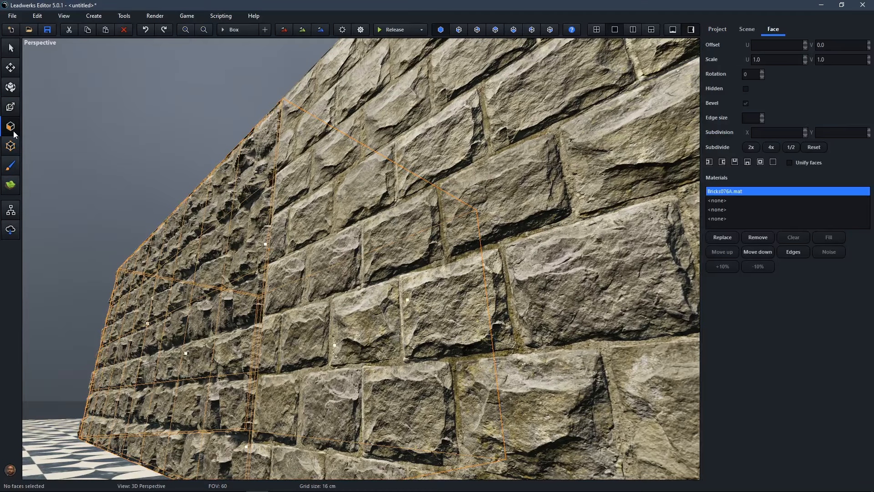
left_click(772, 147)
right_click_drag(376, 225, 444, 223)
key("s")
key("d")
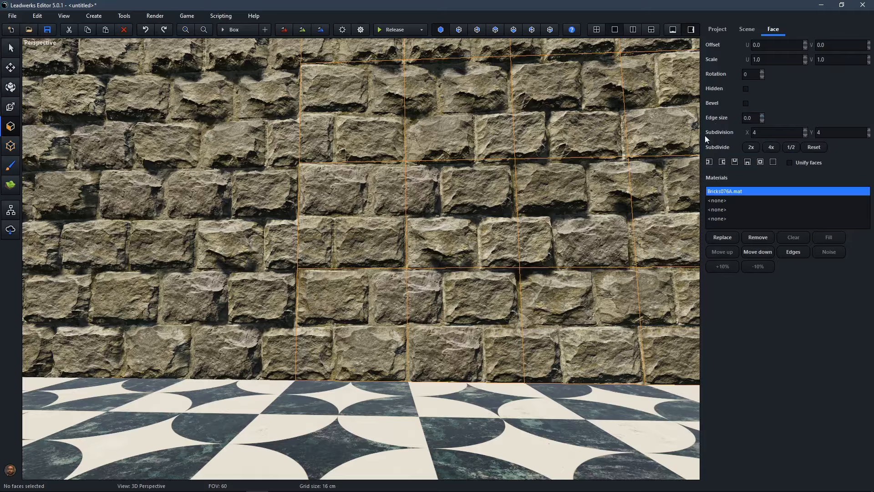
- Set the edge size of the new block's subdivided wall face to 3.0
left_click(762, 116)
left_click(763, 115)
left_click(764, 114)
- Examine the displaced bricks along the seam between the two adjoining blocks at close range
right_click_drag(570, 192, 519, 175)
key("w")
key("s")
key("w")
right_click_drag(519, 246, 502, 229)
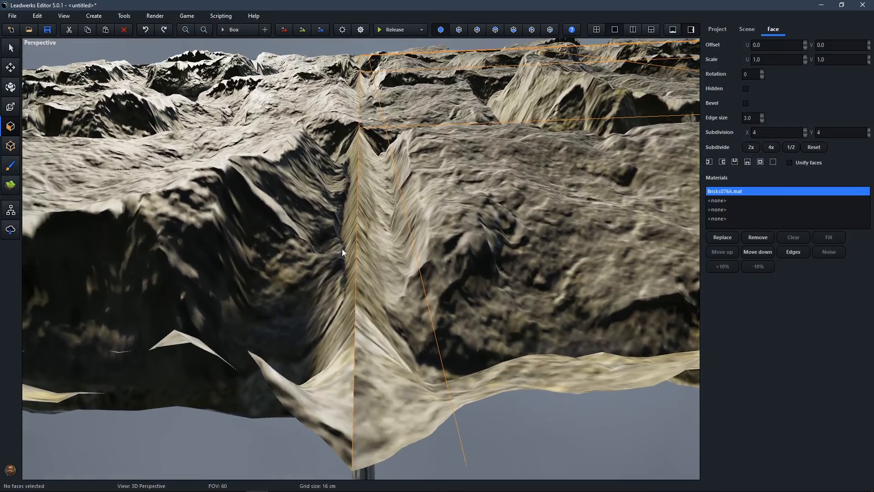
right_click_drag(382, 213, 375, 233)
key("s")
key("w")
key("s")
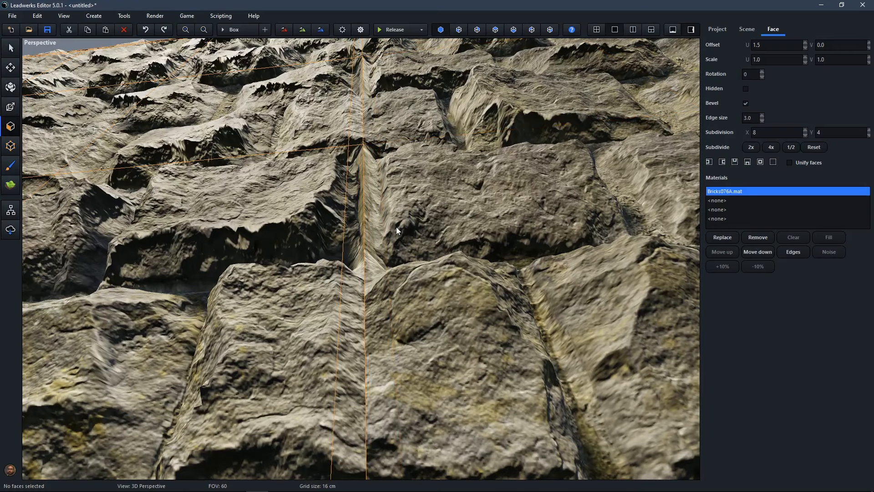
- Select the inner face of one block where the two blocks meet and hide it
right_click_drag(396, 226, 374, 227)
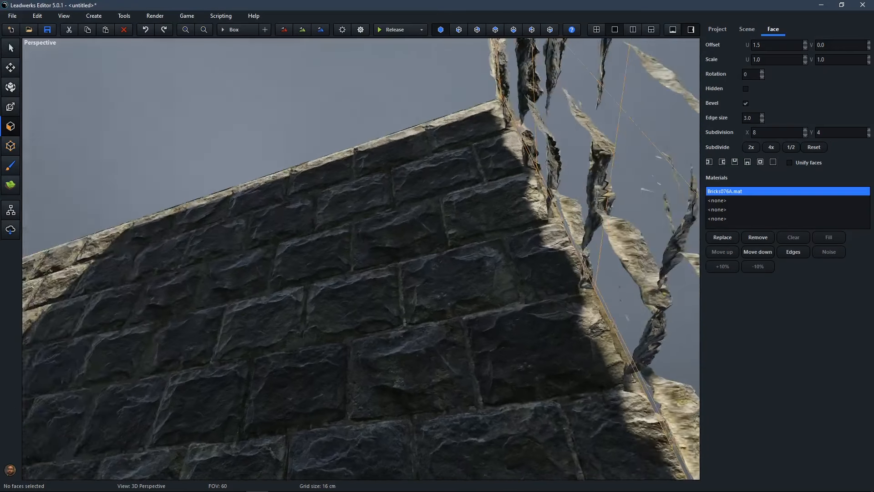
right_click_drag(374, 228, 387, 256)
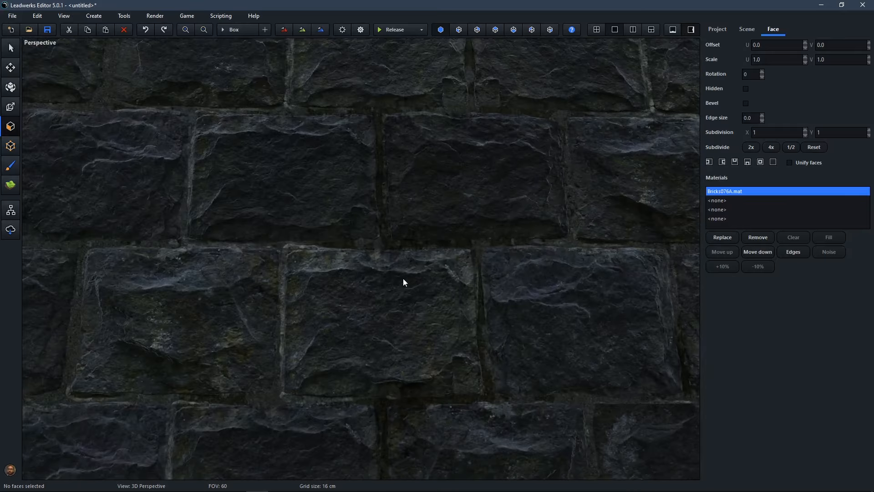
right_click_drag(403, 278, 215, 269)
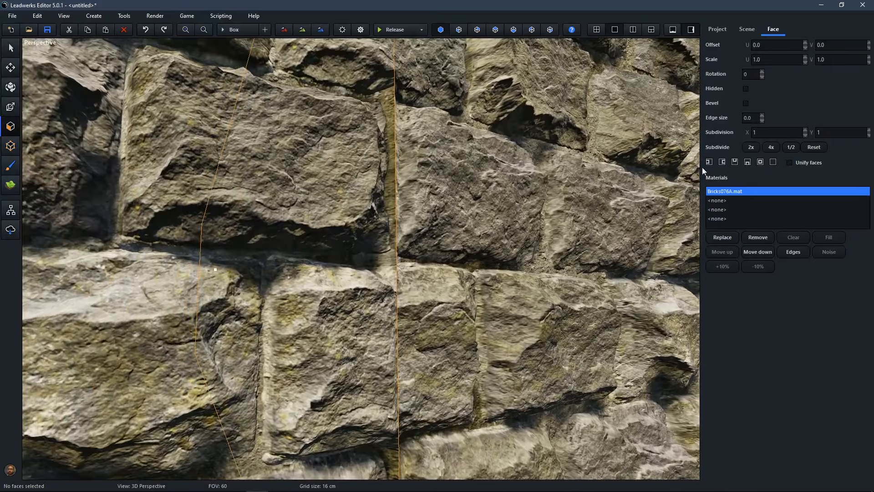
left_click(746, 90)
- Examine the seam between the two blocks for gaps from several angles with the inner face hidden
right_click_drag(361, 259, 335, 206)
key("w")
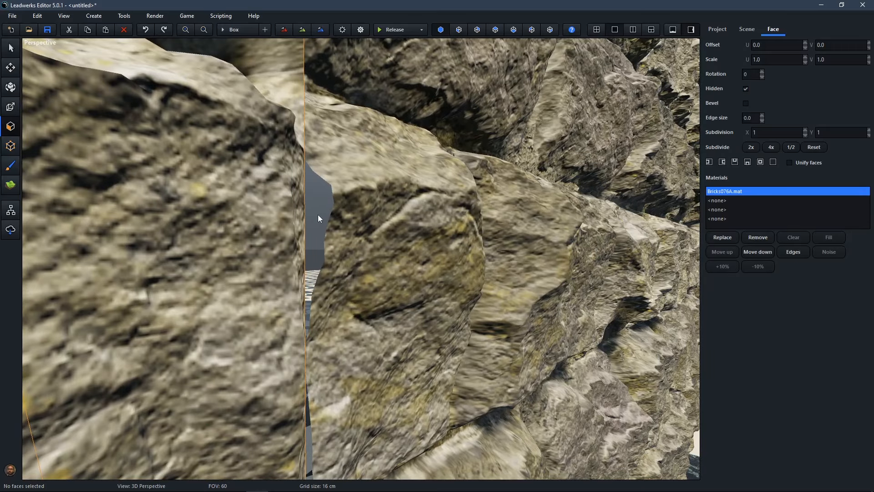
key("s")
right_click_drag(335, 206, 319, 244)
key("a")
key("d")
key("w")
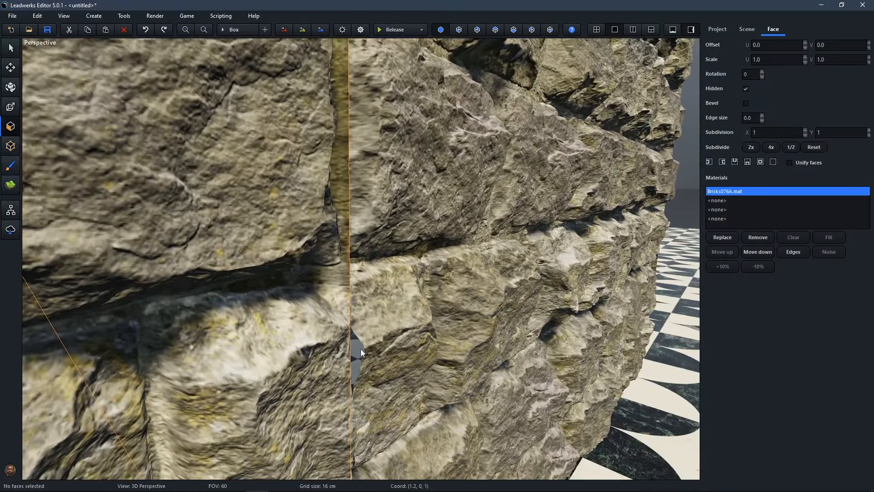
right_click_drag(407, 290, 292, 287)
key("d")
right_click_drag(392, 287, 473, 292)
key("d")
key("d")
key("a")
key("d")
key("w")
key("a")
key("w")
key("a")
key("a")
- Hide the other block's inner face at the seam as well
right_click_drag(292, 291, 393, 286)
key("w")
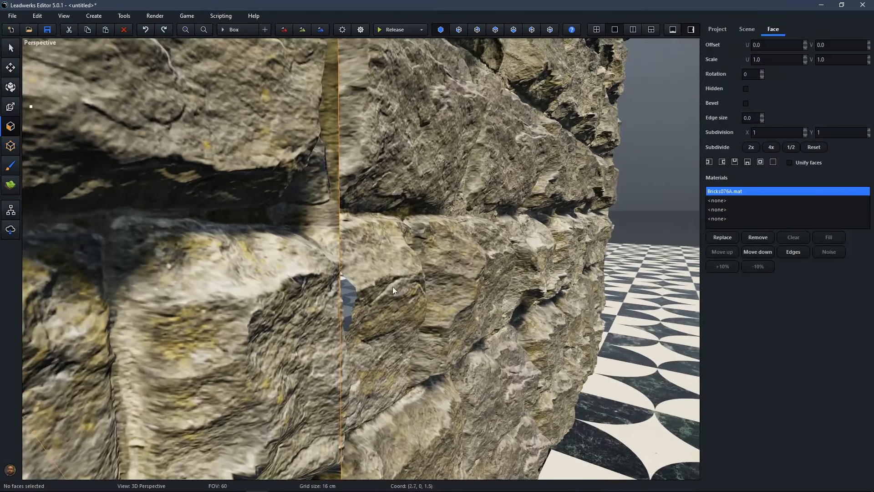
left_click(747, 89)
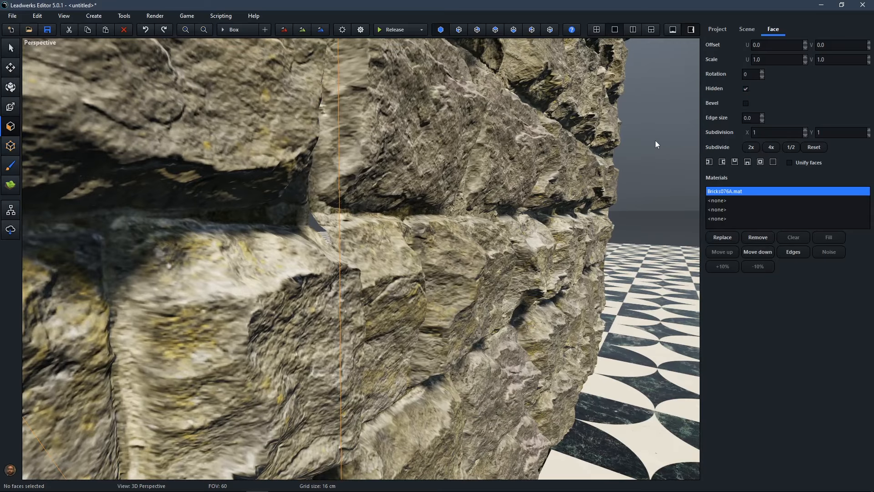
- Set the texture U offset of the new block's wall face to 1.5 to align its bricks with the neighbouring wall
right_click_drag(577, 177, 425, 159)
left_click(469, 254)
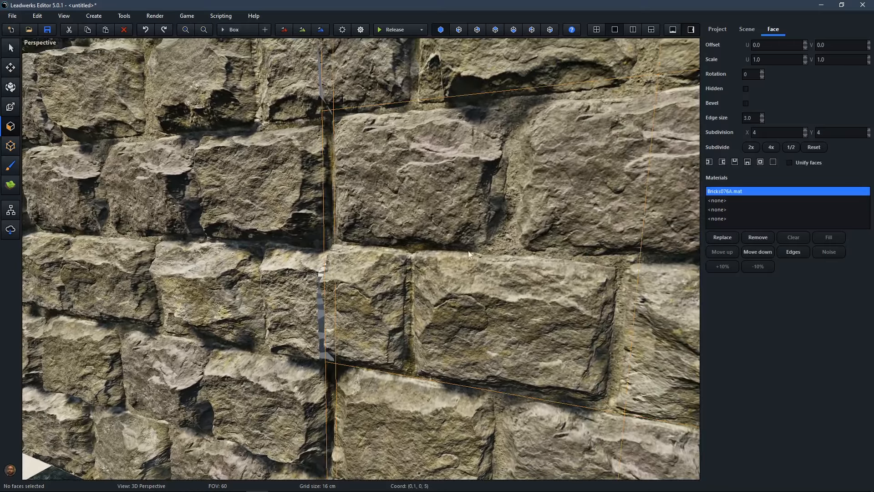
left_click(294, 226)
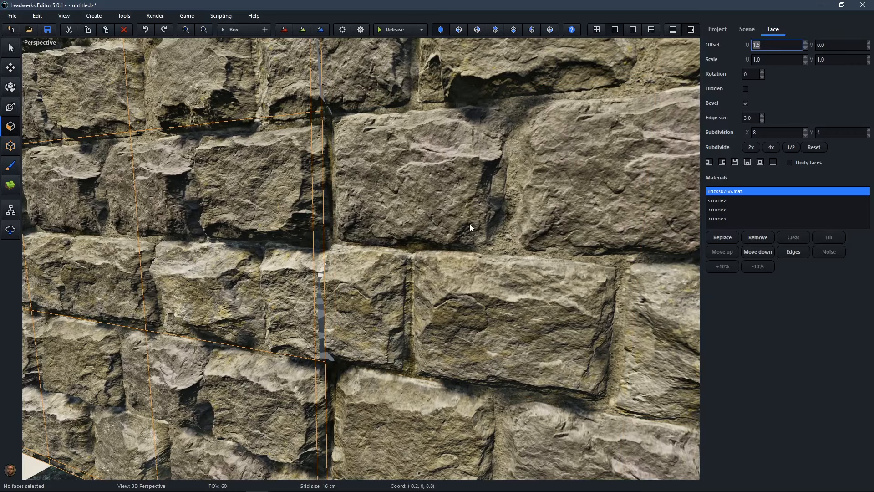
left_click(766, 44)
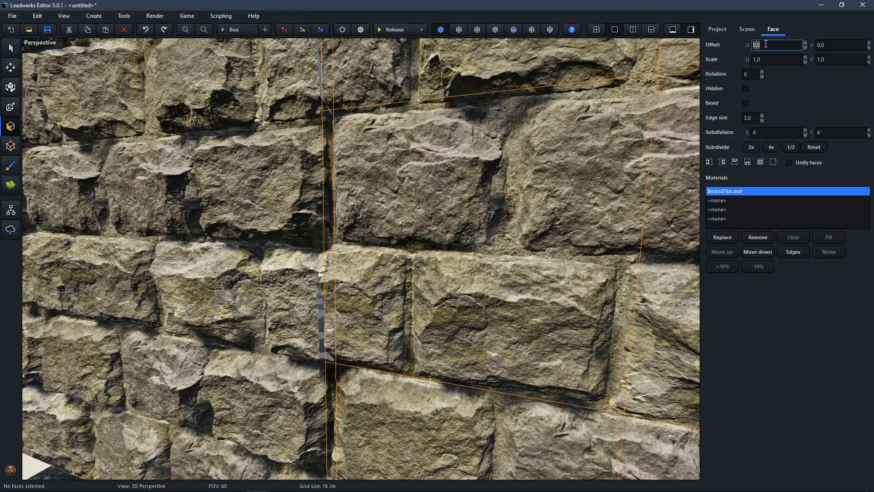
type("1.5")
key("Return")
- Switch to object resizing and shorten the added block so it ends flush with the original block's back side
right_click_drag(523, 47, 469, 205)
left_click(17, 108)
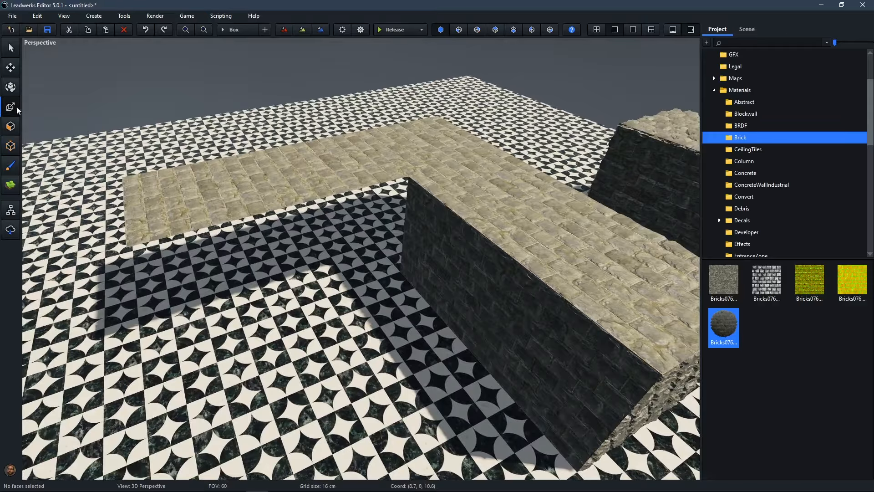
left_click(215, 175)
right_click_drag(185, 258, 255, 214)
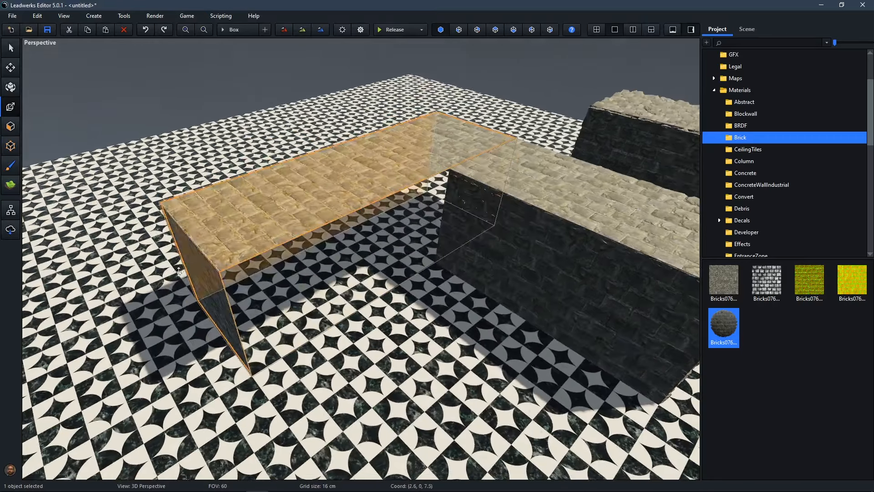
left_click_drag(219, 272, 414, 197)
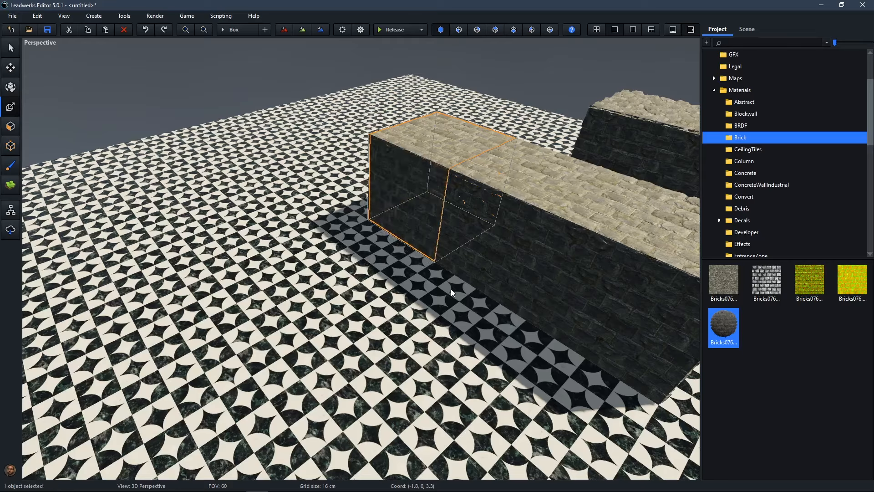
- Return to face editing and subdivide the shortened block's outer end face into a 4 by 4 grid
right_click_drag(451, 292, 433, 241)
key("w")
right_click_drag(360, 259, 432, 301)
left_click(15, 132)
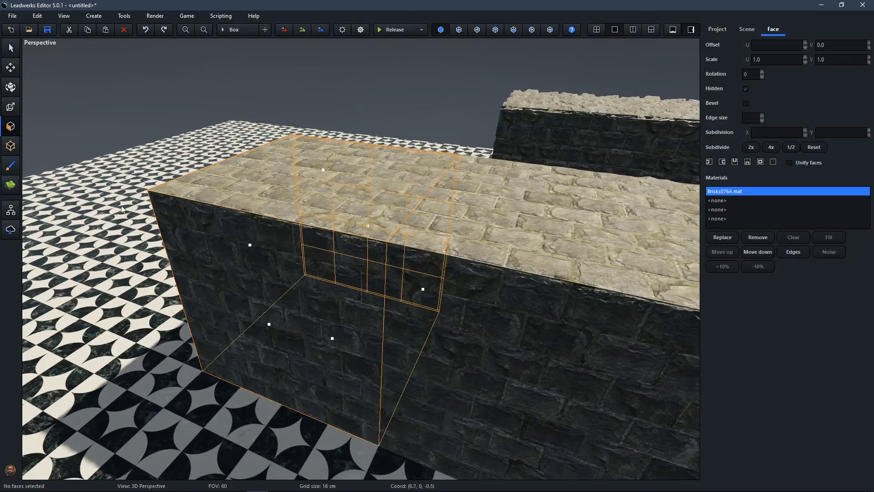
left_click(746, 89)
left_click(355, 86)
mouse_move(362, 259)
right_mouse_down()
mouse_move(319, 296)
mouse_move(346, 246)
mouse_move(373, 310)
mouse_move(346, 268)
mouse_move(364, 246)
right_mouse_up()
key("w")
key("s")
left_click(365, 247)
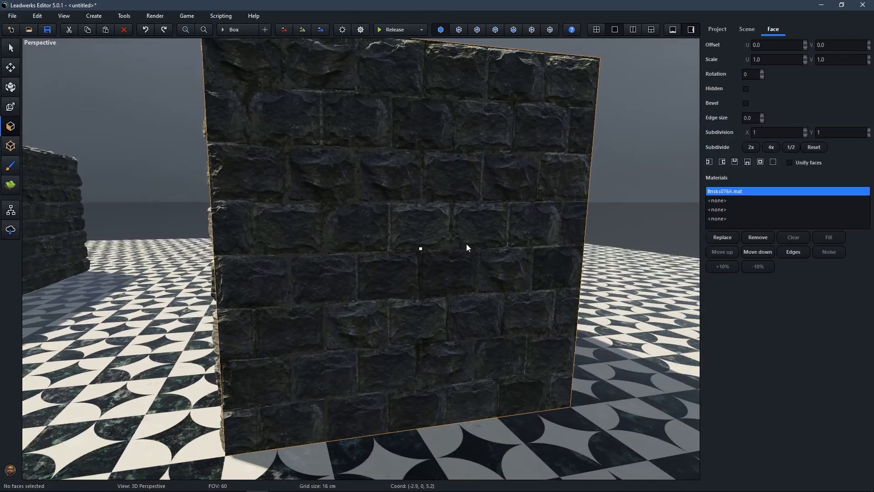
left_click(771, 146)
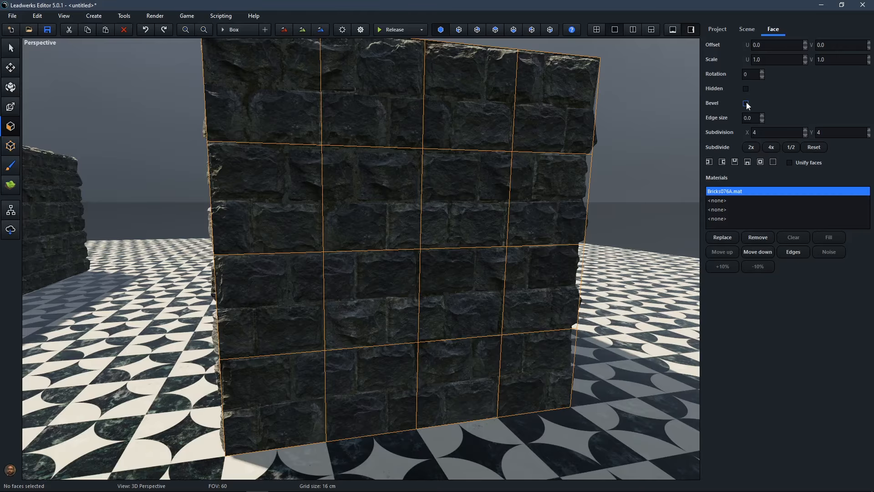
- Set the outer end face's edge size to 3.0, enable its bevel, and deselect it
left_click(762, 115)
left_click(763, 116)
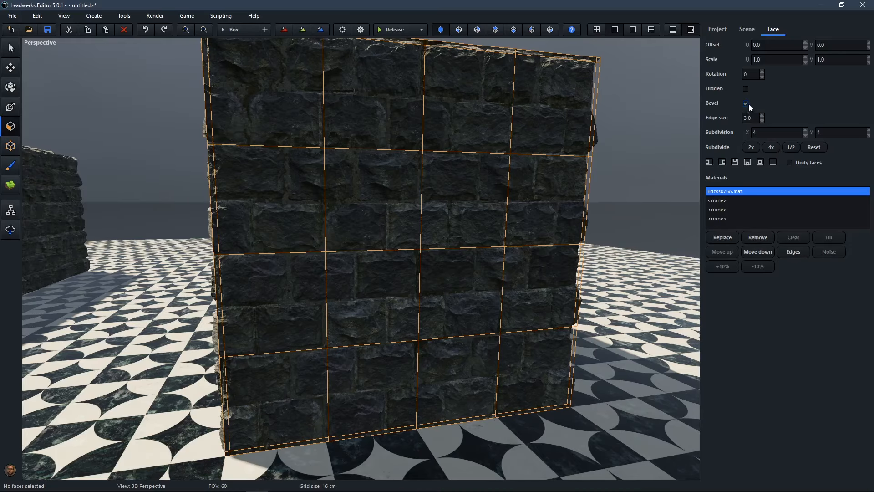
right_click_drag(648, 201, 608, 229)
key("a")
left_click(608, 230)
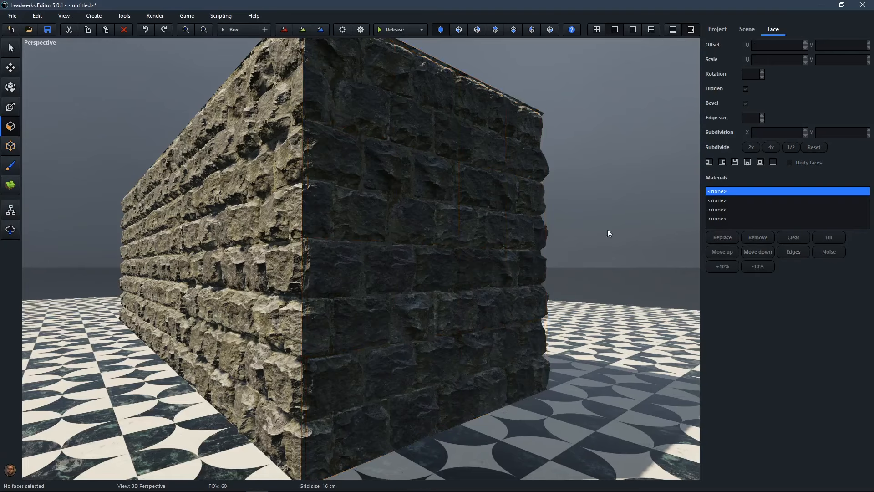
- Set the texture U offset of the shortened block's outer end face to 1.5
left_click(384, 210)
left_click(773, 45)
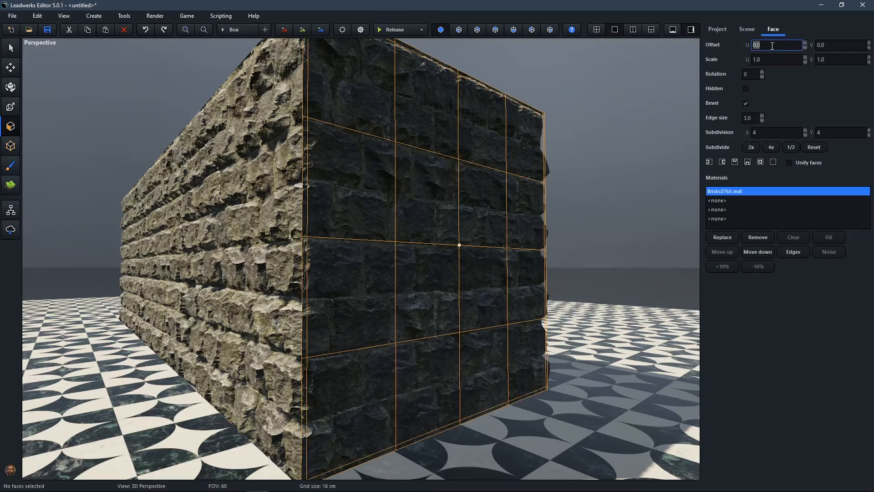
type("1.5")
key("Return")
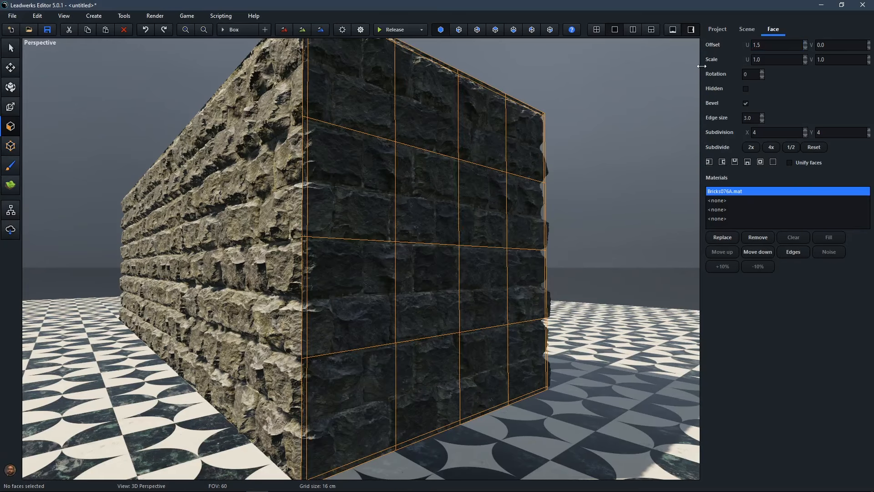
- Switch to vertex editing and enable displacement on the top and bottom vertices of the shortened block's front outer corner
left_click(10, 145)
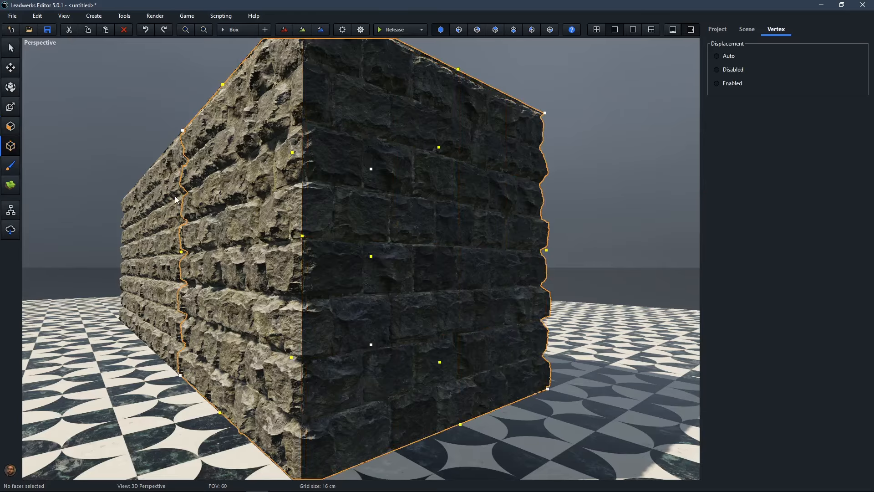
scroll(178, 200, "up", 2)
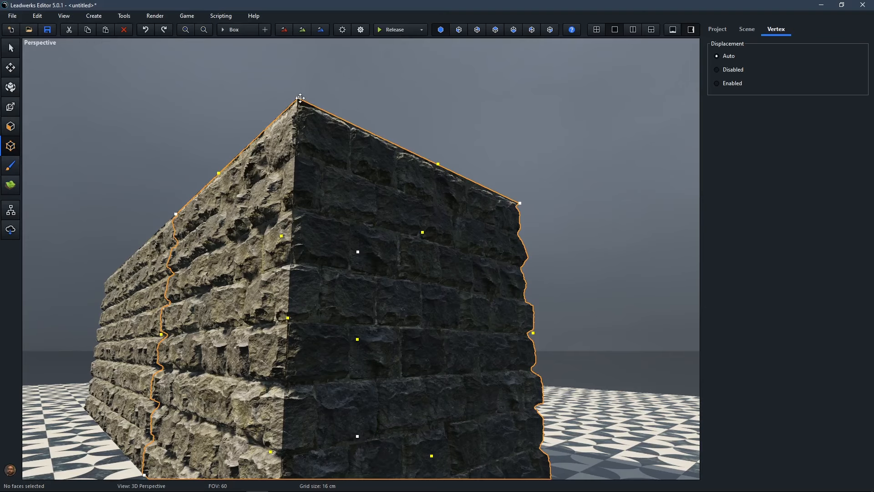
right_click_drag(361, 165, 335, 226)
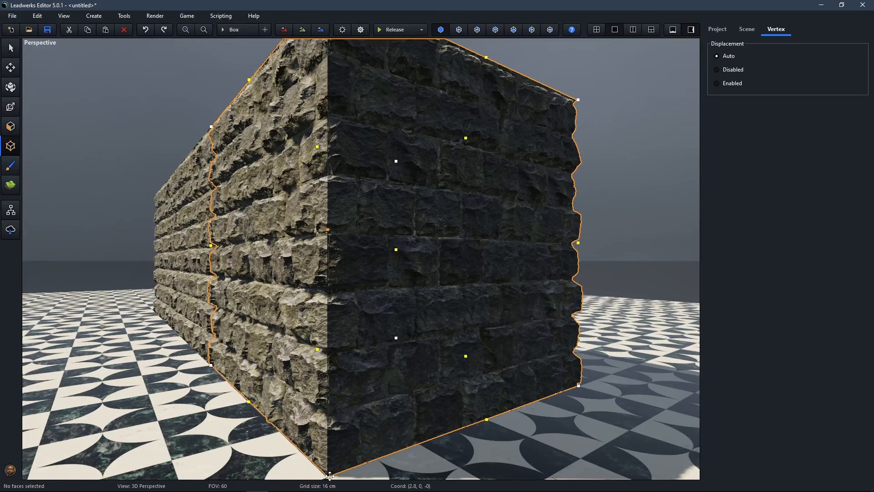
left_click(732, 83)
left_click(647, 146)
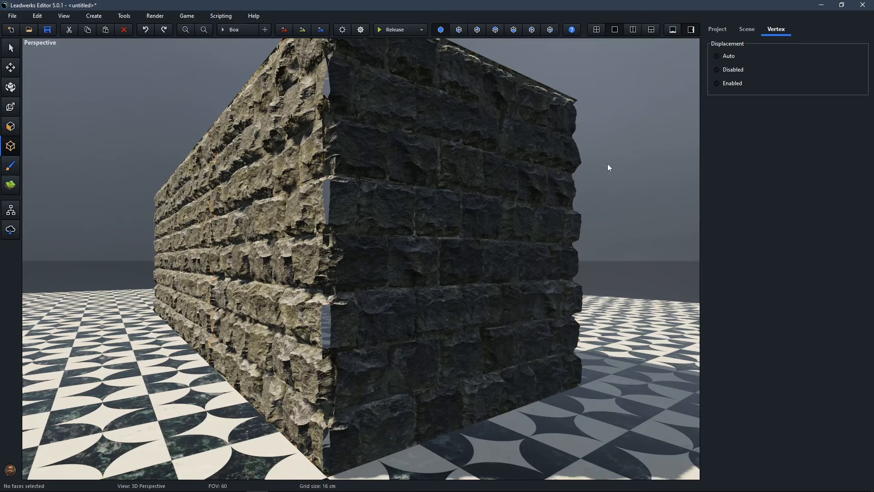
- Return to face editing and set the texture U offset of the shortened block's outer end face to 0
right_click_drag(315, 325, 309, 389)
key("w")
key("s")
left_click(10, 126)
left_click(250, 234)
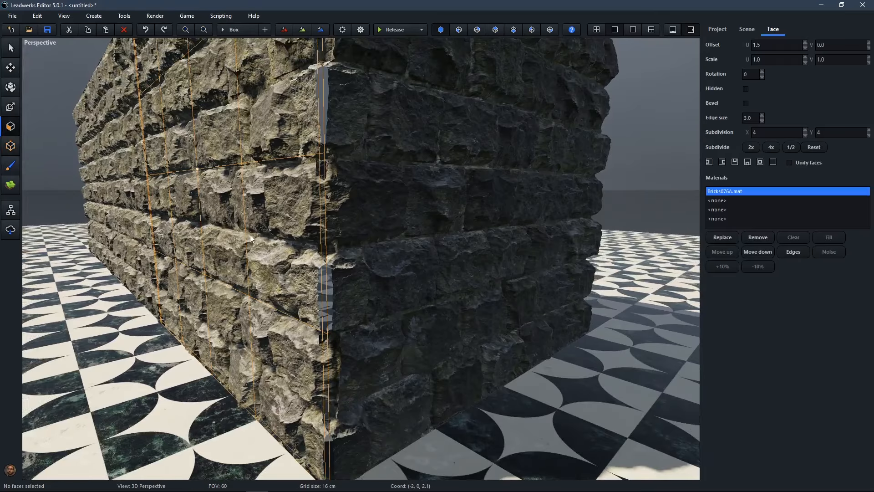
left_click(426, 269)
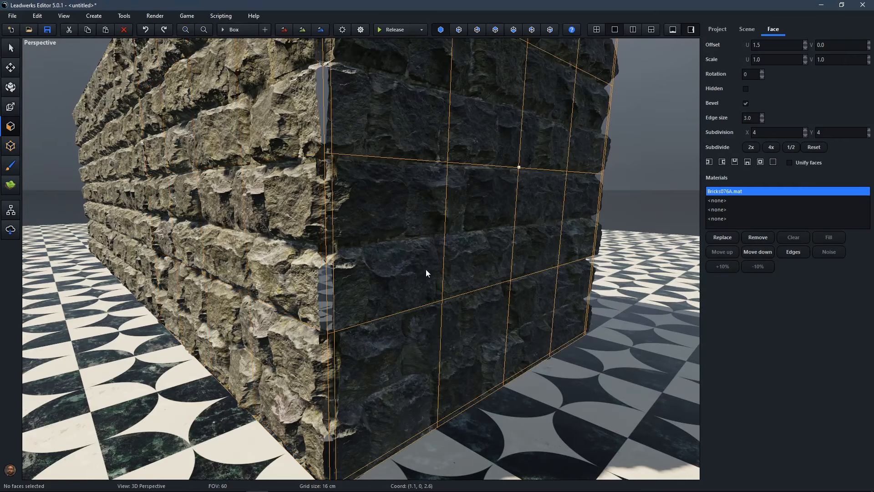
left_click(273, 255)
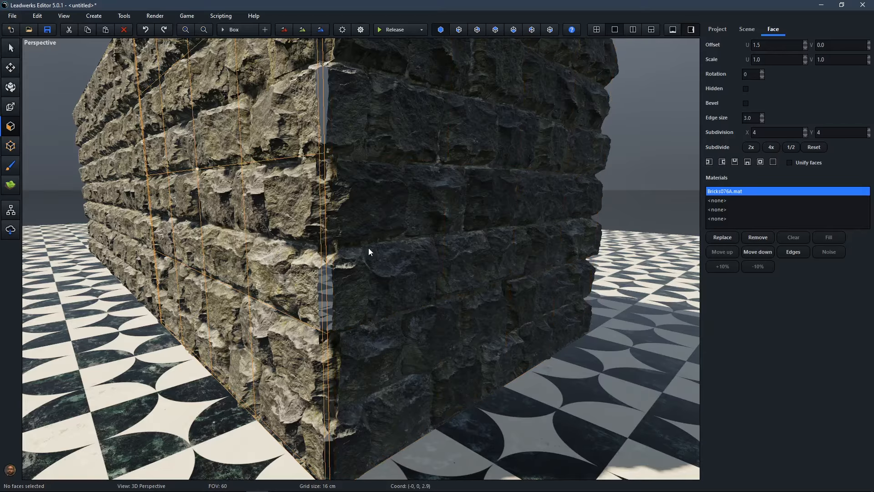
left_click(368, 248)
left_click_drag(769, 47, 693, 68)
type("0")
key("Return")
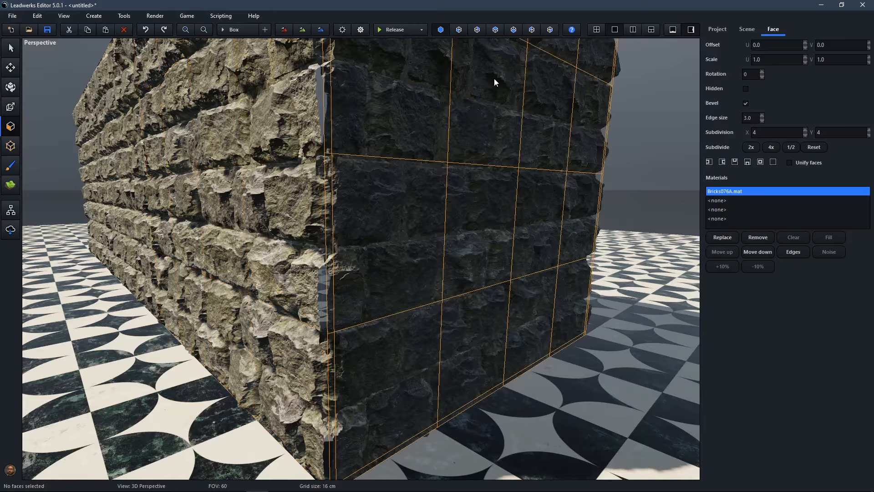
- Set the texture U offset to 0 on the sunlit front faces of both joined blocks, and deselect them
left_click(260, 215)
left_click(120, 205, "shift")
left_click_drag(777, 48, 723, 63)
type("0")
key("Return")
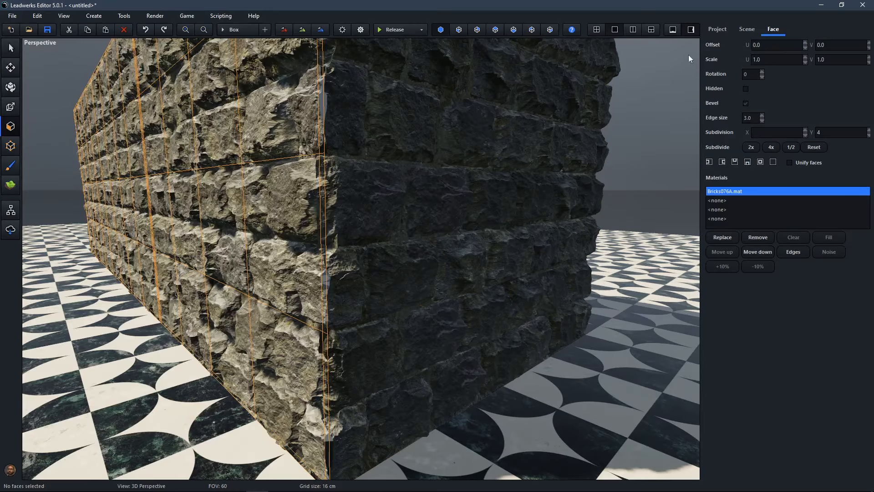
left_click(643, 185)
- Enable bevel on the shortened block's front face at the open corner, and deselect it
right_click_drag(491, 214, 477, 191)
key("w")
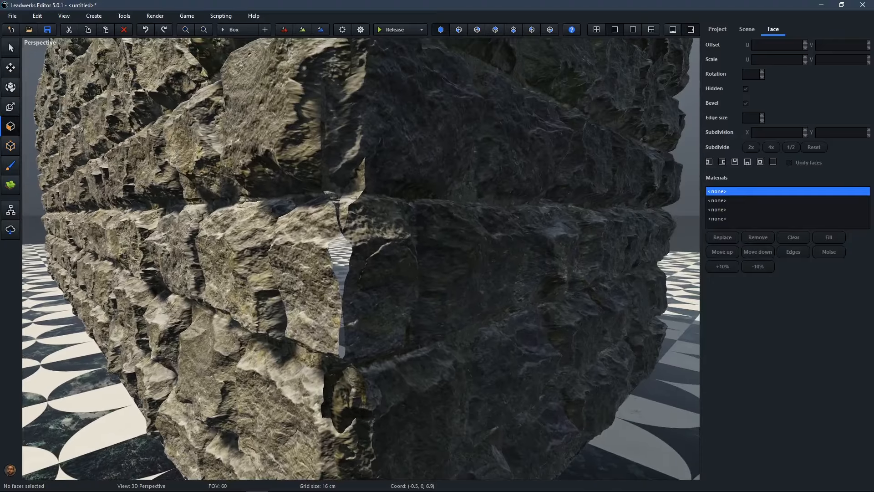
left_click(289, 247)
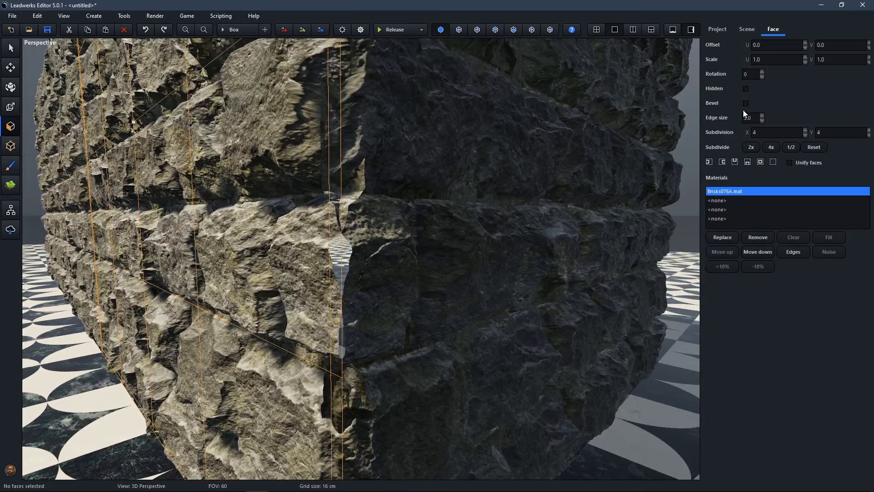
left_click(747, 104)
left_click(685, 182)
- Set the texture U offset of the original long block's opposite end face to 0
right_click_drag(439, 237, 319, 250)
key("s")
left_click(317, 251)
left_click(379, 251, "ctrl")
left_click(630, 242)
right_click_drag(451, 259, 356, 245)
left_click(432, 265)
key("s")
left_click(356, 245)
left_click(766, 48)
type("0")
key("Return")
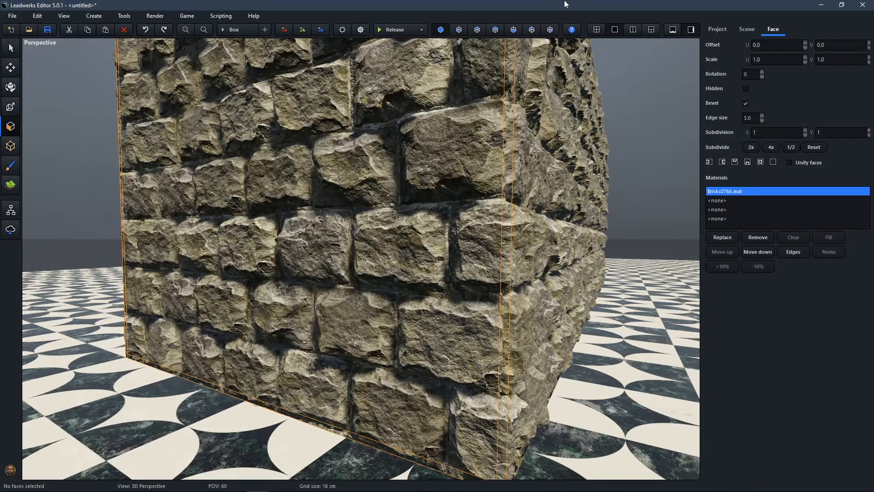
- Return to object editing, select the shortened block, and display the scene in four viewports
left_click(651, 204)
right_click_drag(651, 204, 586, 206)
mouse_move(514, 196)
right_mouse_down()
mouse_move(547, 196)
mouse_move(473, 197)
mouse_move(505, 197)
mouse_move(483, 197)
mouse_move(482, 180)
mouse_move(473, 195)
mouse_move(496, 237)
mouse_move(270, 122)
right_mouse_up()
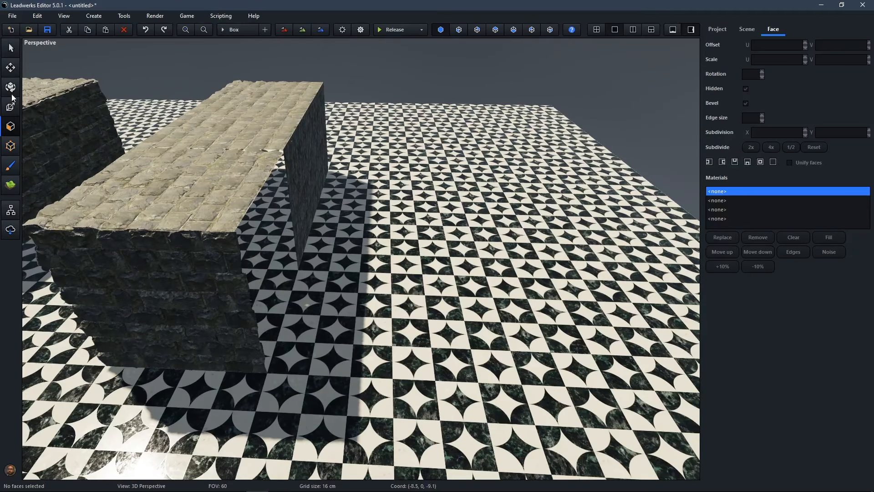
left_click(10, 70)
left_click(163, 205)
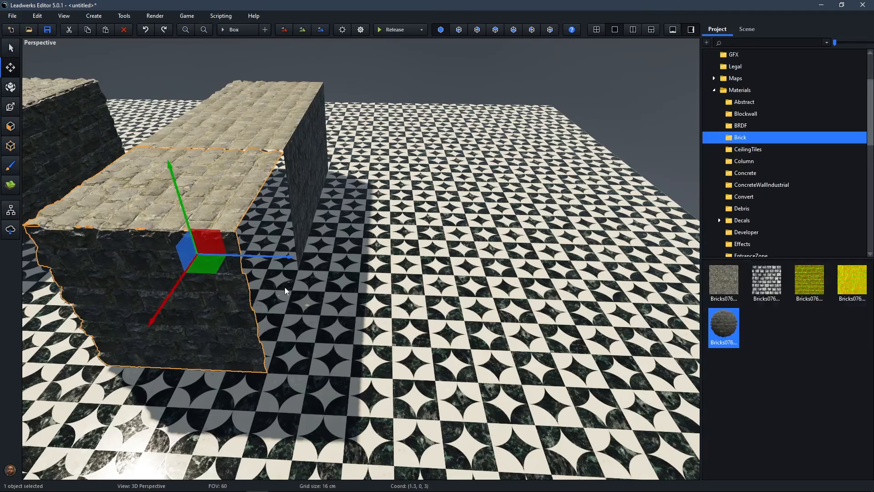
right_click_drag(236, 145, 474, 75)
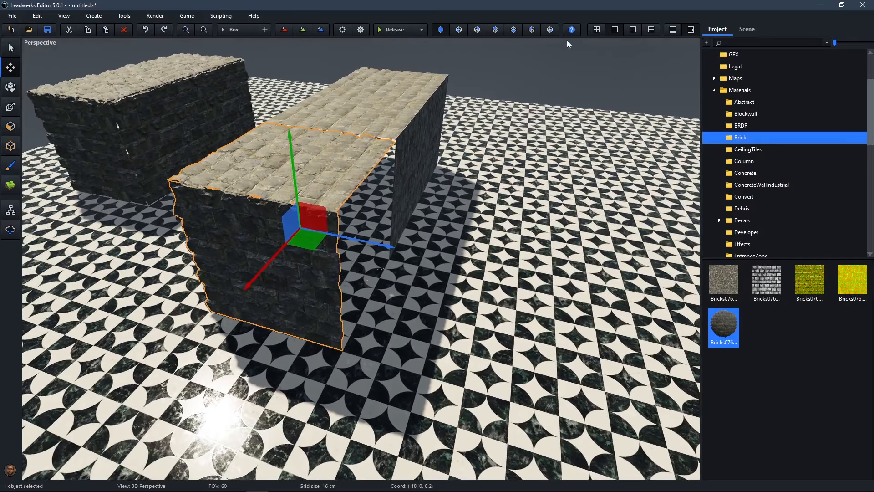
left_click(596, 29)
- Create a 256 by 256 box directly behind the shortened block so the blocks form an L shape
right_click_drag(512, 177, 509, 133)
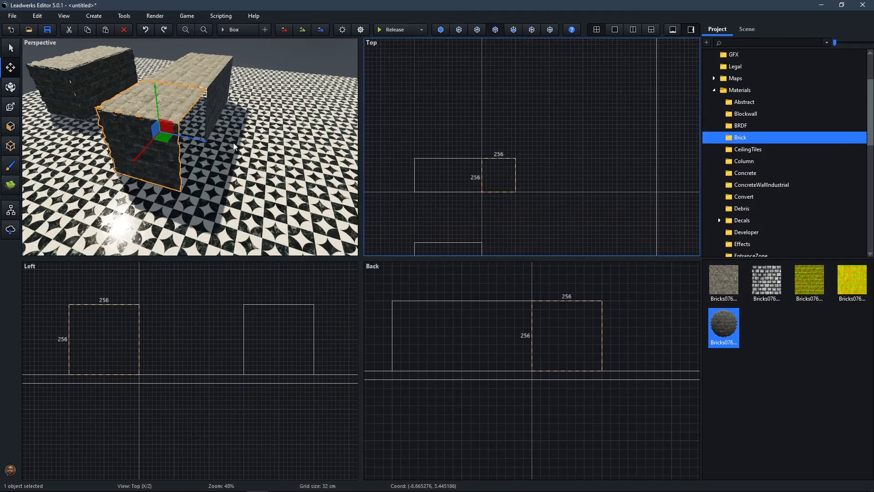
left_click(235, 30)
scroll(467, 119, "up", 2)
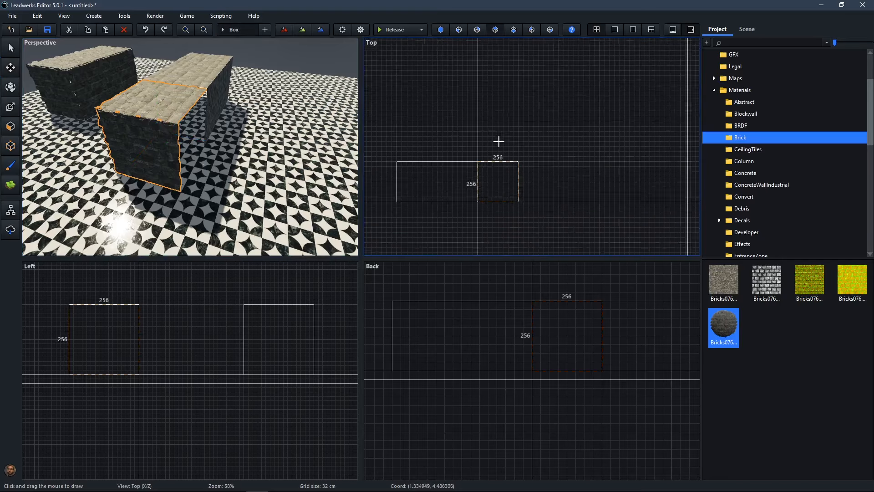
left_click_drag(462, 108, 527, 172)
right_click(515, 154)
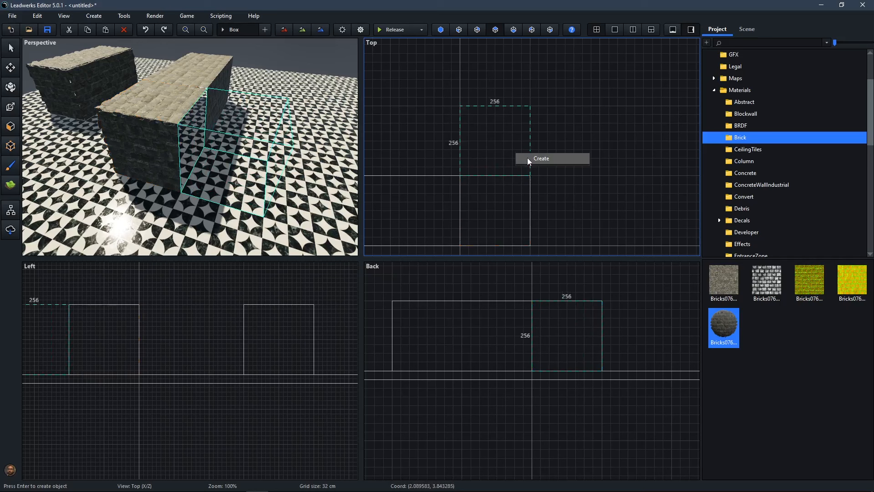
left_click(528, 158)
- Switch to face editing and hide the face where the new box meets the shortened block
left_click(11, 127)
right_click_drag(199, 187, 59, 209)
key("w")
left_click(197, 193)
key("w")
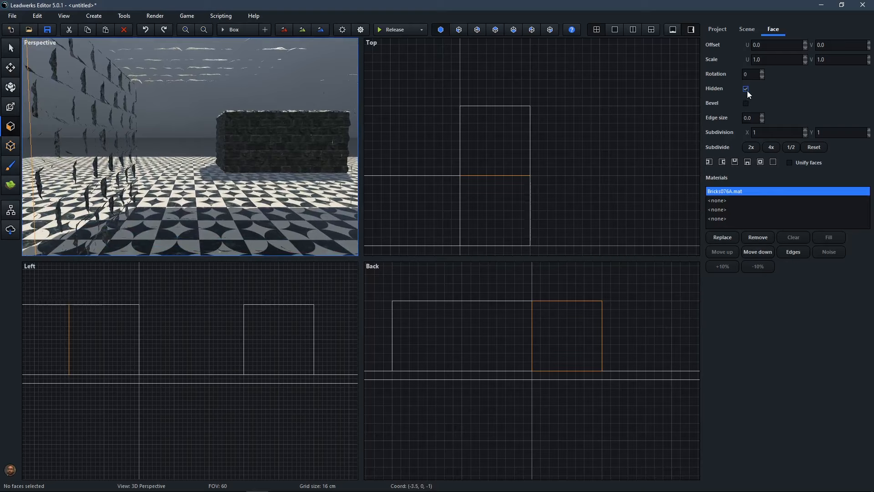
key("s")
right_click_drag(207, 126, 153, 152)
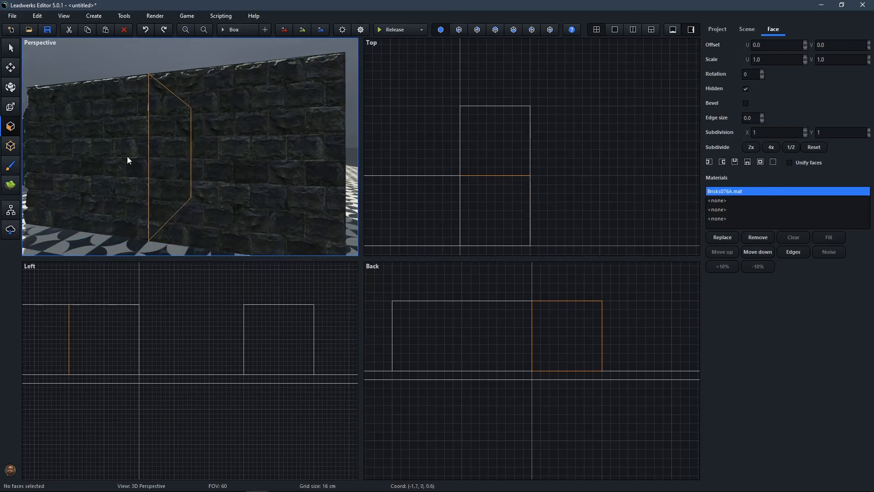
- Select the new box's three exposed side faces and subdivide them into 4 by 4 grids
left_click(102, 163)
left_click(216, 174, "ctrl")
left_click(245, 203)
right_click_drag(245, 203, 284, 172)
key("d")
key("d")
left_click(252, 189, "ctrl")
key("d")
left_click(200, 173, "ctrl")
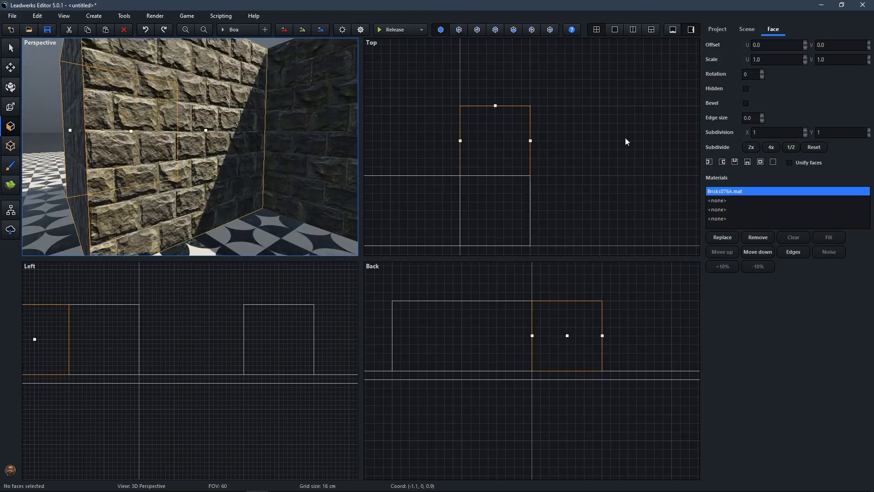
left_click(772, 149)
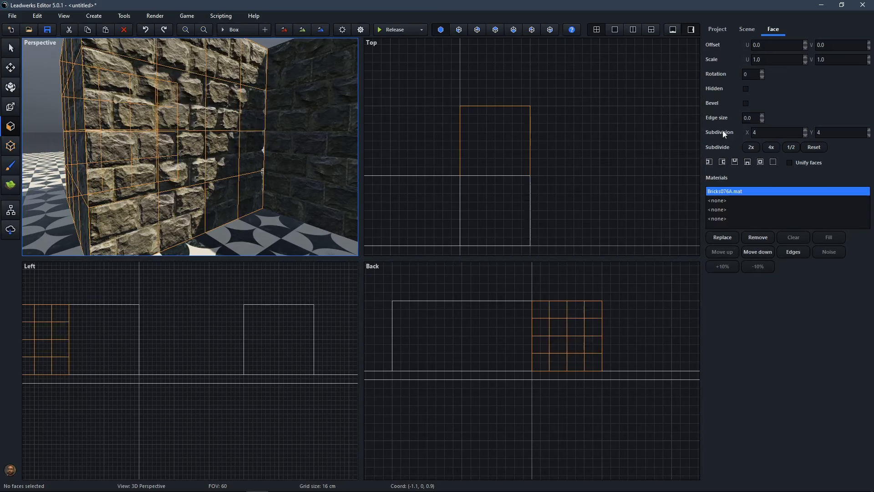
- Set the edge size of the new box's three side faces to 3.0, enable their bevel, and deselect them
left_click(762, 115)
left_click(762, 116)
left_click(763, 115)
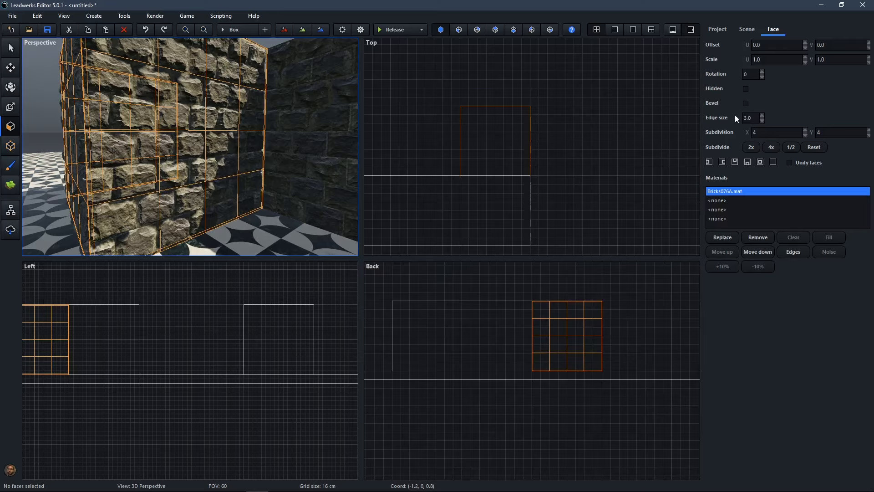
left_click(748, 103)
right_click_drag(247, 128, 110, 129)
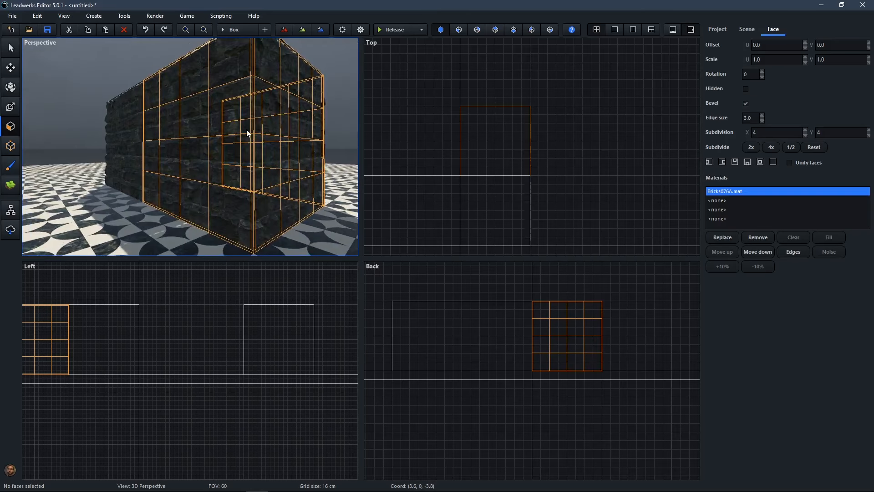
left_click(125, 63)
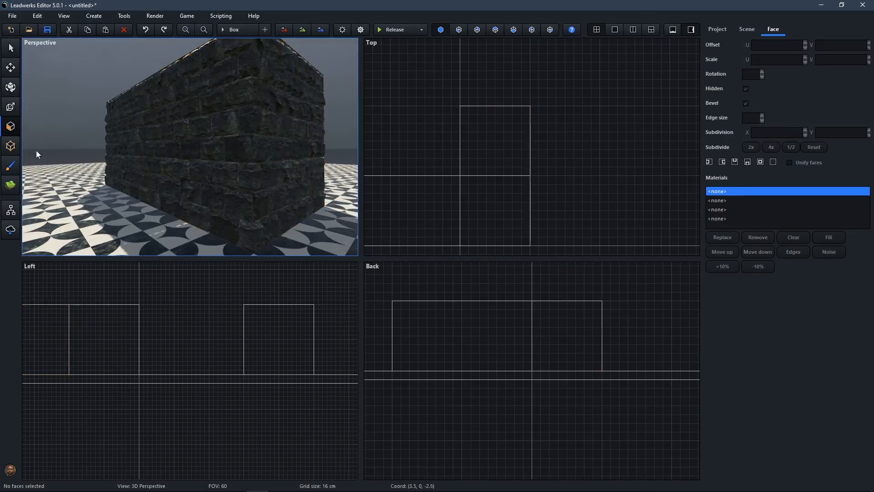
- Switch to vertex editing and enable displacement on the vertices of the new box's rear outer corner
left_click(10, 146)
left_click(210, 168)
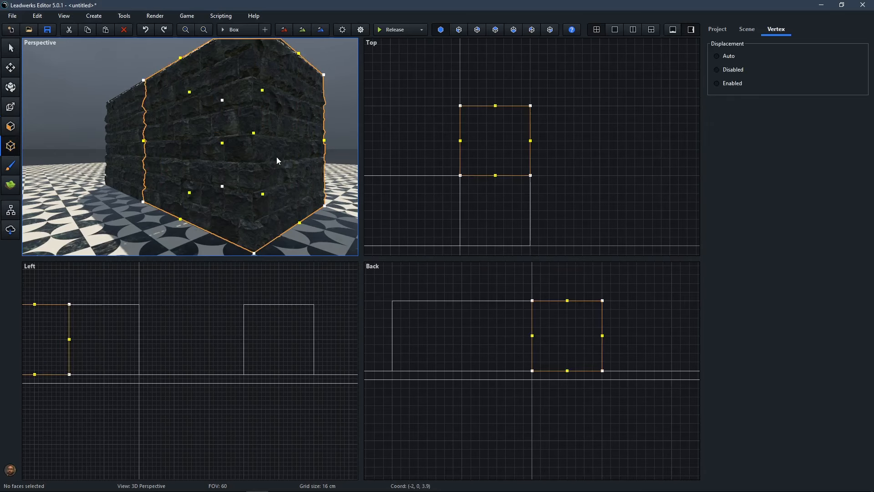
right_click_drag(277, 157, 246, 156)
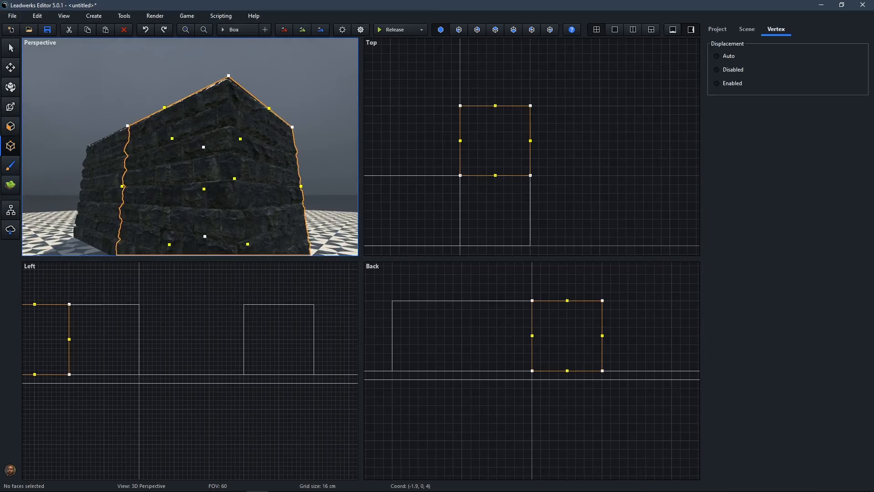
left_click(530, 106)
left_click(728, 84)
left_click(410, 150)
- Select the long block's rear face in face editing and set its subdivision to 8 by 4
right_click_drag(236, 174, 198, 153)
left_click(244, 180)
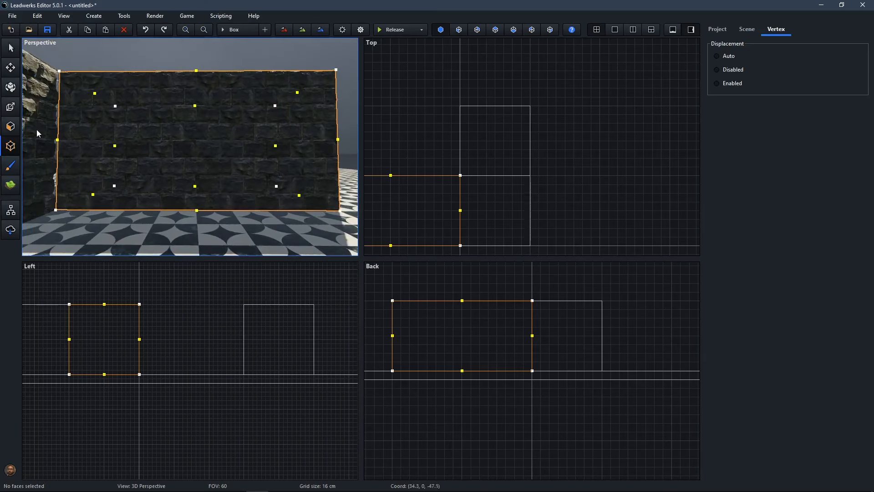
left_click(14, 131)
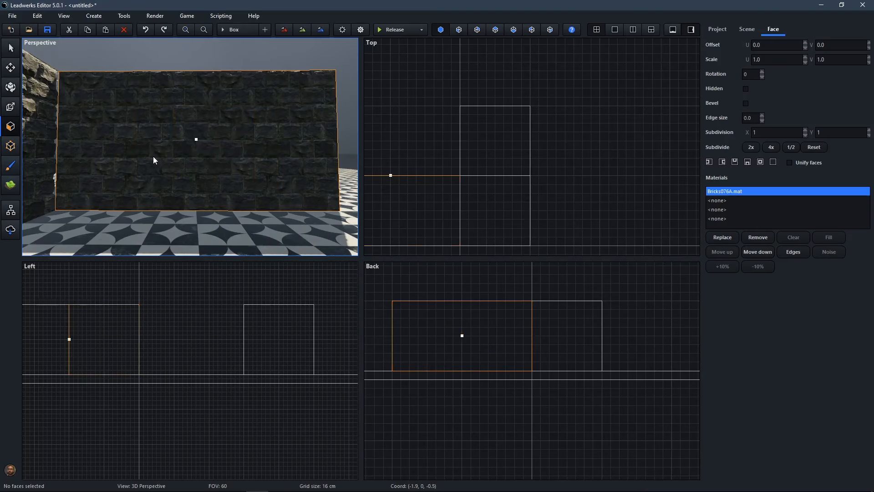
left_click(773, 132)
type("8")
key("Return")
left_click(828, 132)
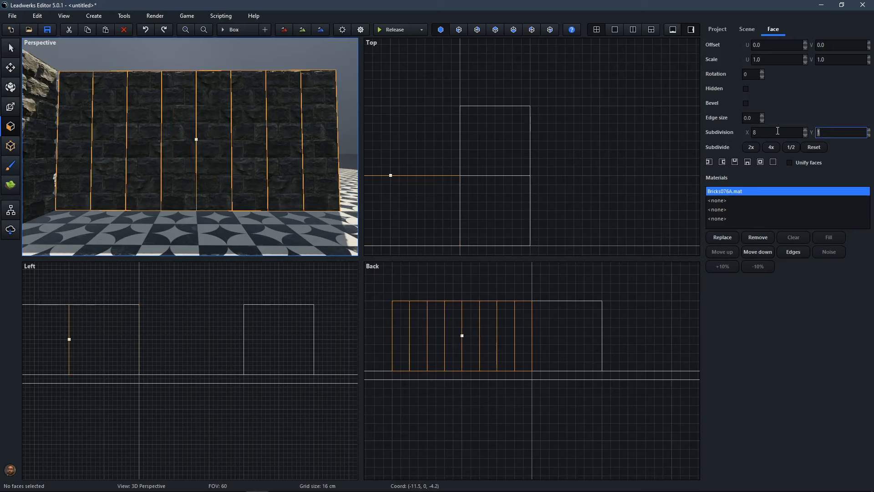
type("4")
key("Return")
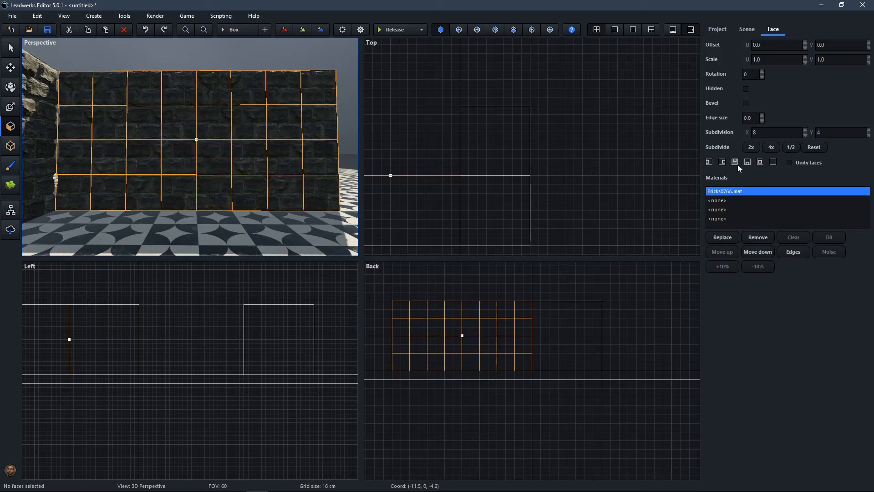
- Set the edge size of the long block's rear face to 3.0 and enable its bevel
left_click(762, 116)
left_click(763, 115)
left_click(763, 115)
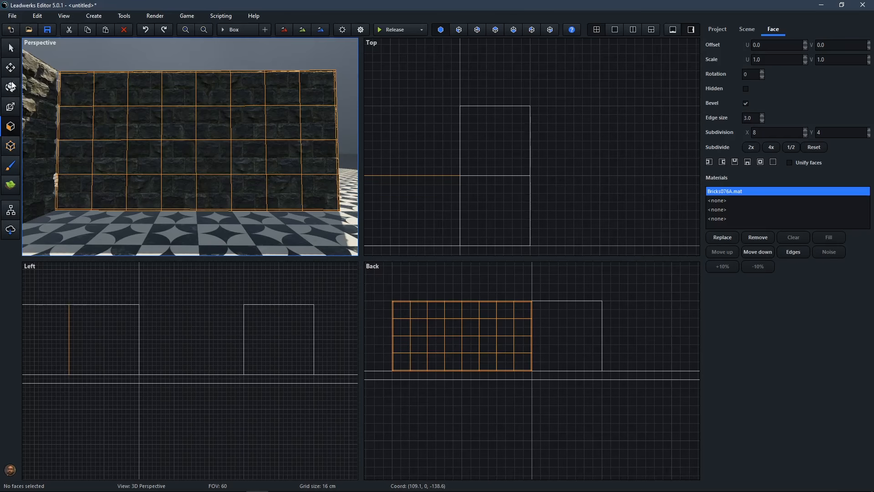
- Return to vertex editing and enable displacement on the long block's rear corner vertices at the end away from the new box
left_click(10, 145)
right_click_drag(483, 162, 563, 153)
left_click(565, 152)
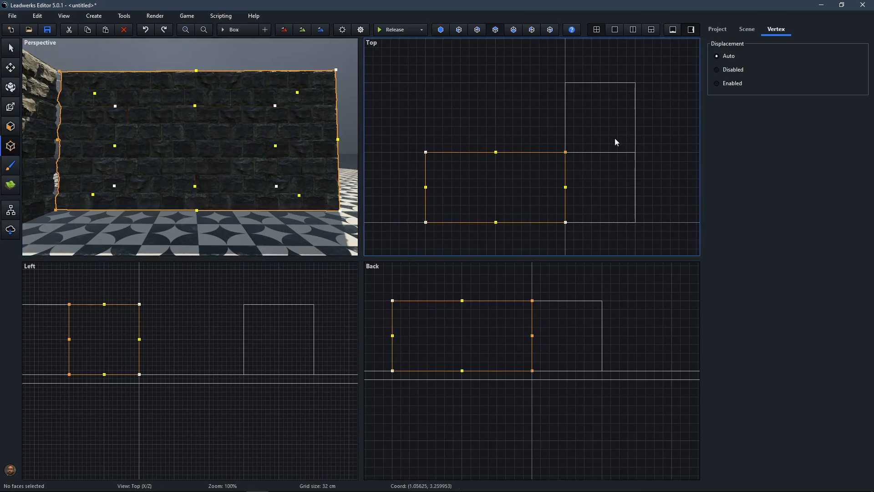
left_click(426, 152)
left_click(736, 86)
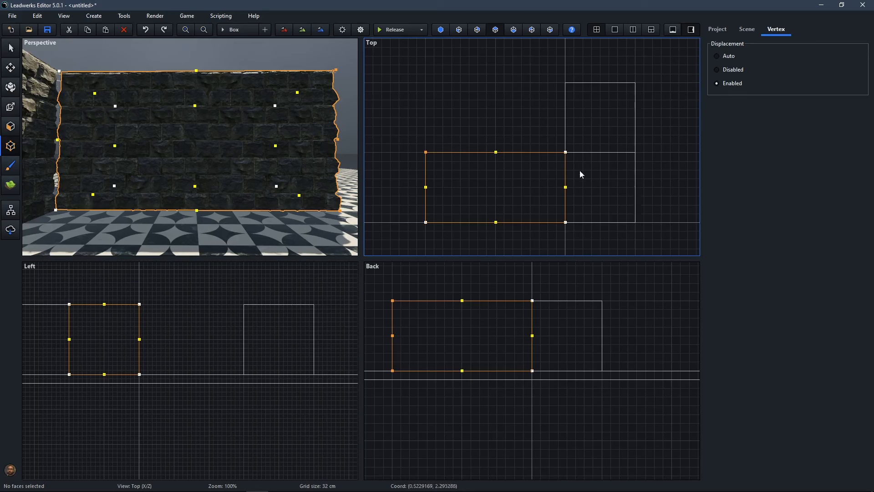
- Select the new box's vertices at the inner corner of the L shape and enable their displacement
left_click(267, 72)
right_click_drag(267, 74, 268, 74)
left_click(146, 136)
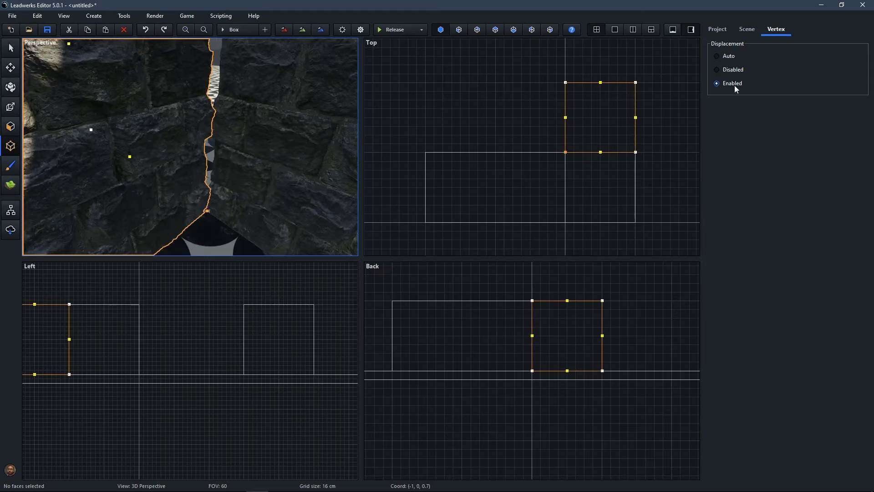
- Try enabling displacement on the long block's inner-corner vertices, but finish with displacement set to Disabled for both blocks at that corner
left_click(242, 157)
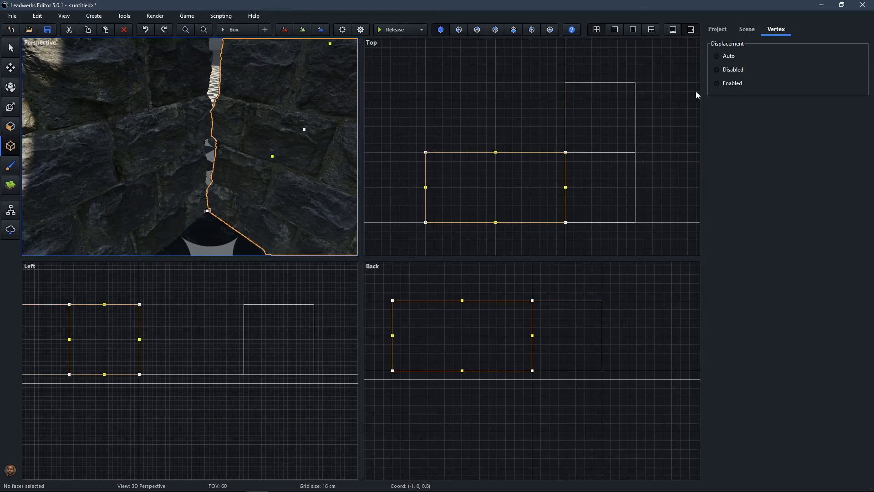
left_click(731, 85)
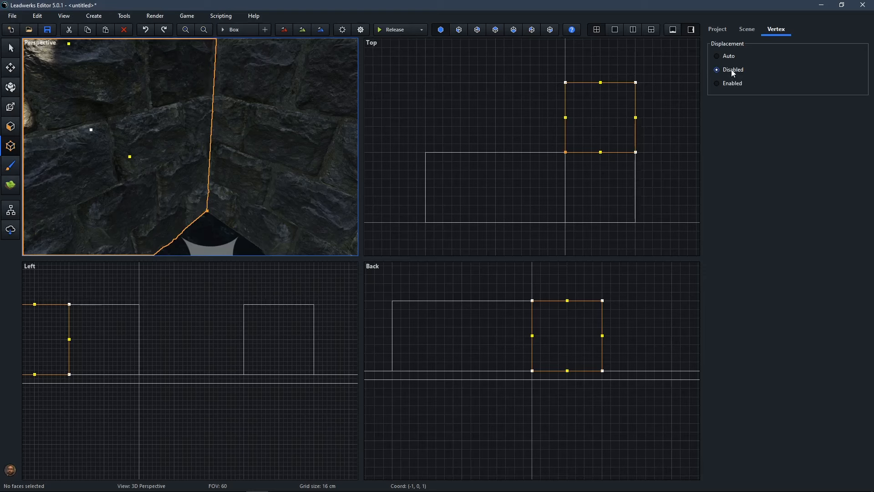
right_click_drag(262, 146, 262, 73)
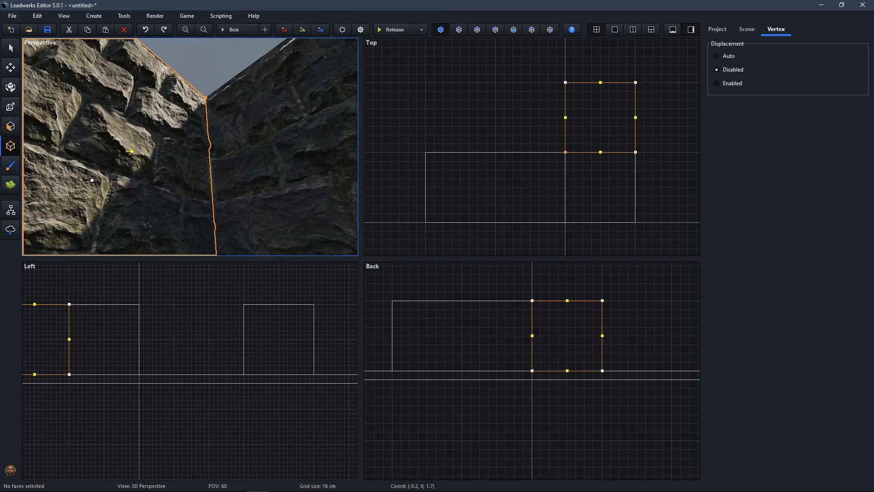
left_click(212, 61)
- Switch the viewport layout to a single perspective view facing the brick walls
key("s")
right_click_drag(211, 102, 196, 141)
key("s")
key("a")
key("s")
key("w")
key("a")
right_click(204, 163)
mouse_move(236, 231)
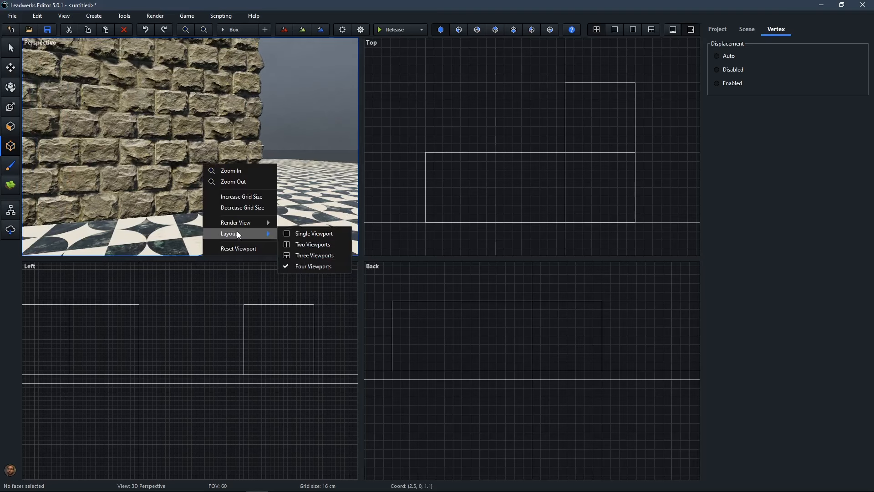
left_click(291, 232)
- In face editing, select the bevelled brick face subdivided 8 by 4 and examine how the bricks join along its outer corner
key("w")
right_click_drag(292, 232, 483, 269)
key("d")
key("s")
key("a")
key("w")
key("a")
key("s")
key("a")
key("d")
key("w")
key("w")
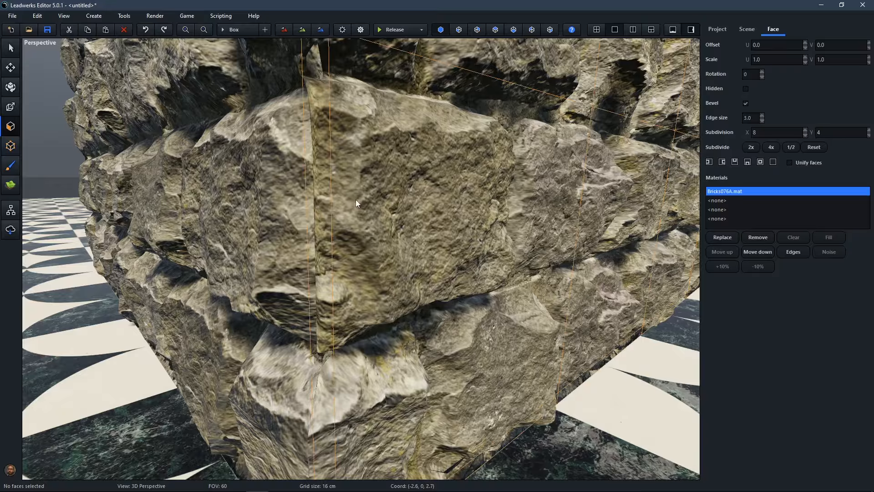
- Select the adjoining face across the outer corner and examine its bevelled edge from farther away
left_click(261, 208)
key("s")
right_click_drag(261, 217, 250, 212)
key("w")
right_click_drag(193, 103, 499, 150)
key("s")
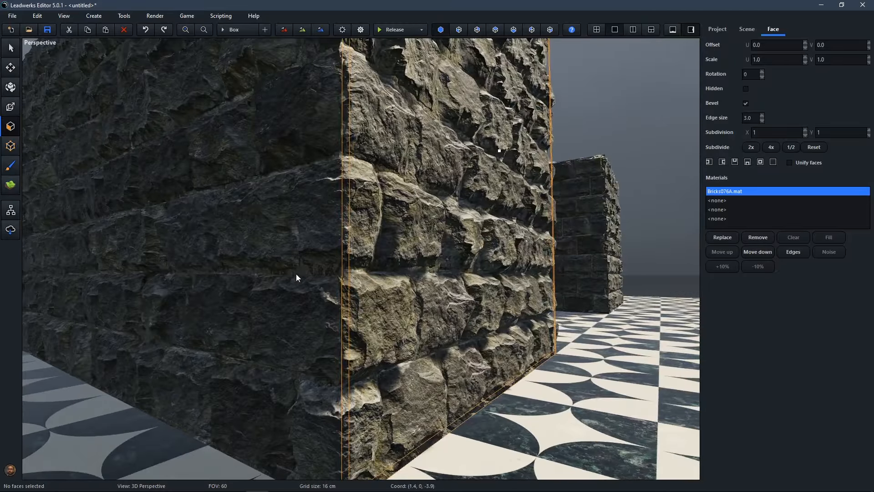
- Clear the face selection and examine the shaded brick wall and the separate block from a distance
key("w")
right_click_drag(233, 274, 237, 299)
key("s")
key("w")
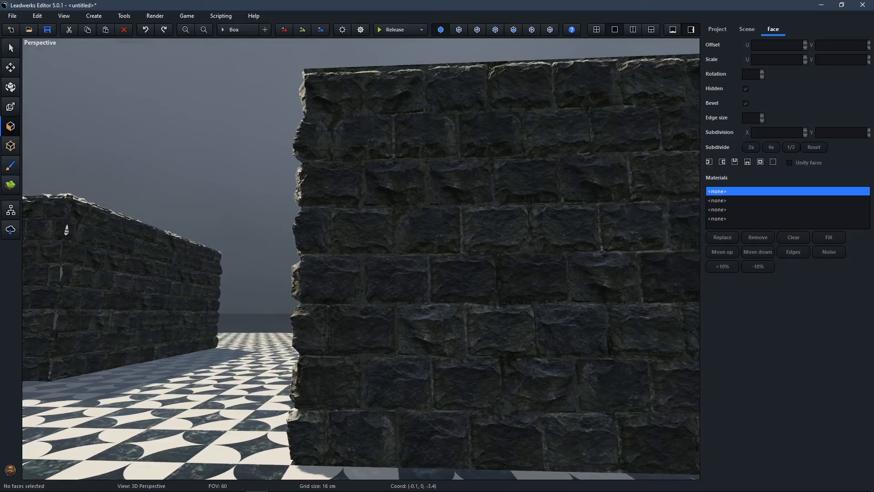
right_click_drag(237, 299, 240, 307)
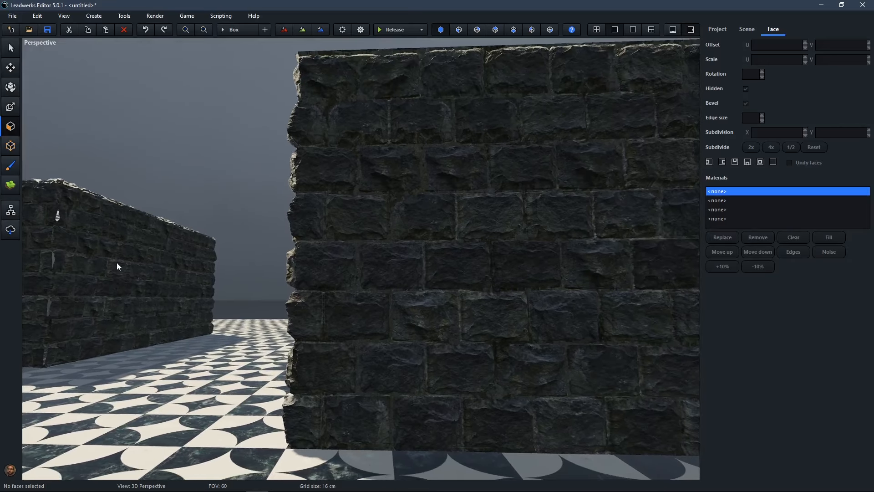